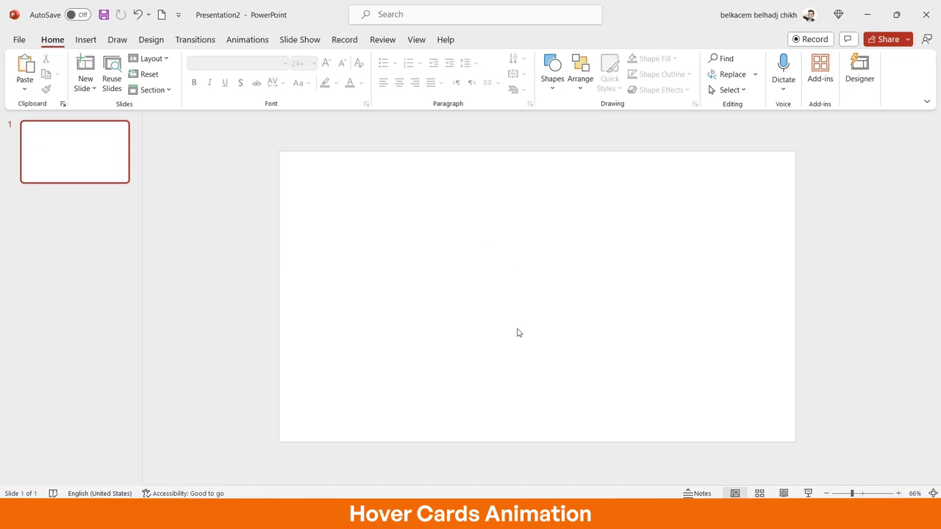
# Snip the light-blue palette card from Color Hunt and copy the image.
pyautogui.moveTo(492, 494)
pyautogui.click(485, 450)
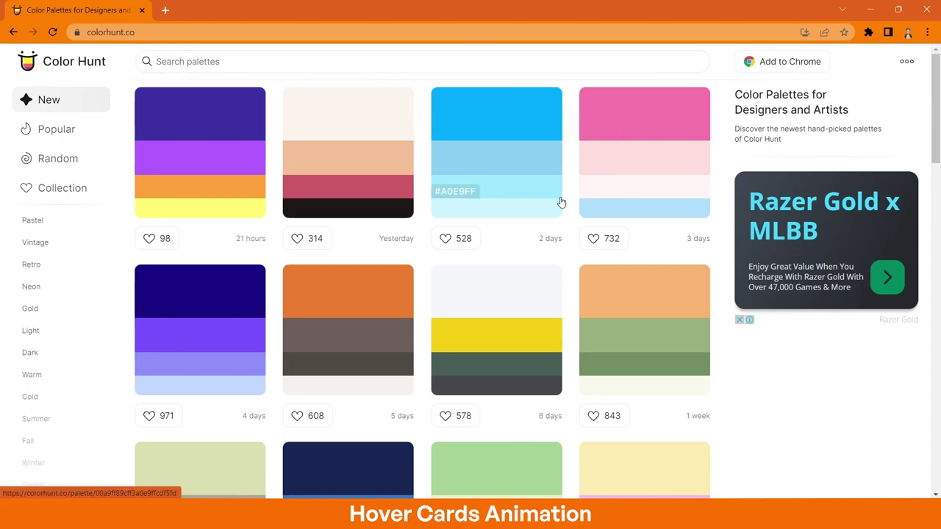
pyautogui.press('super+shift+s')
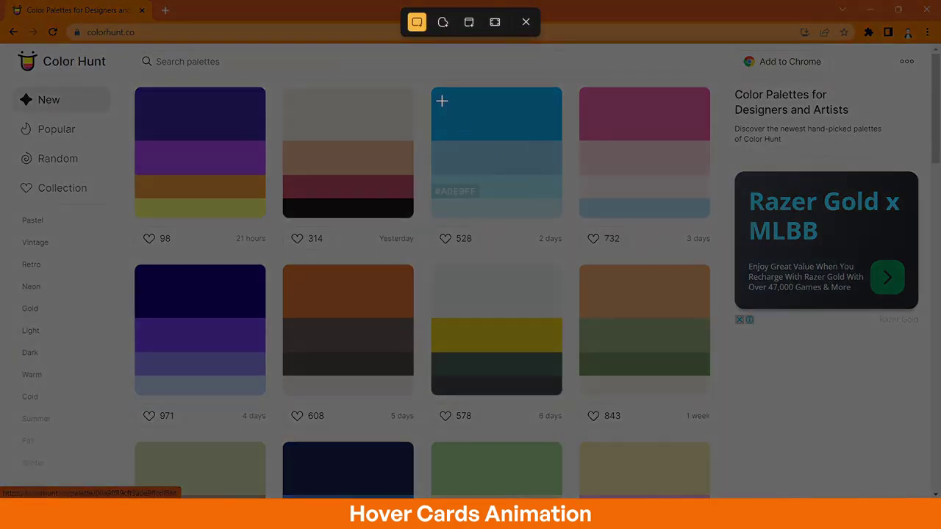
pyautogui.moveTo(434, 89); pyautogui.dragTo(557, 215)
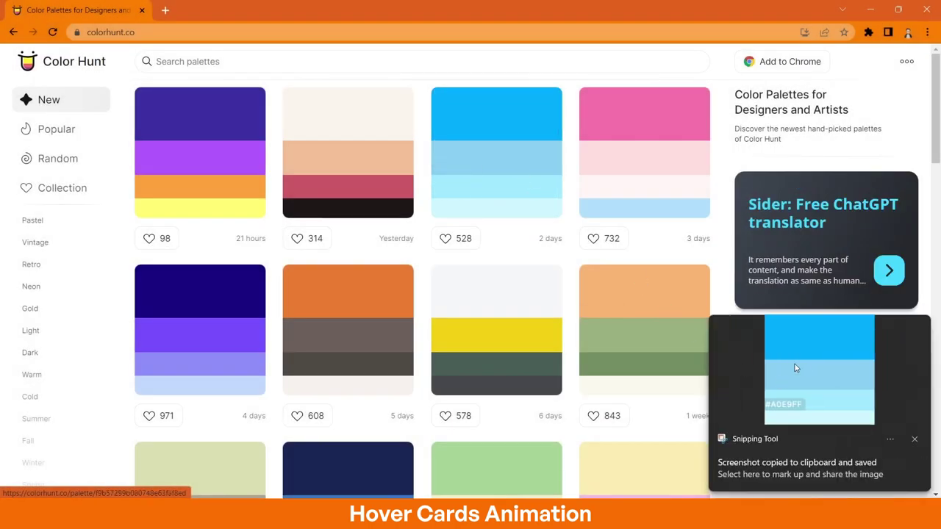
pyautogui.click(801, 363)
pyautogui.rightClick(533, 181)
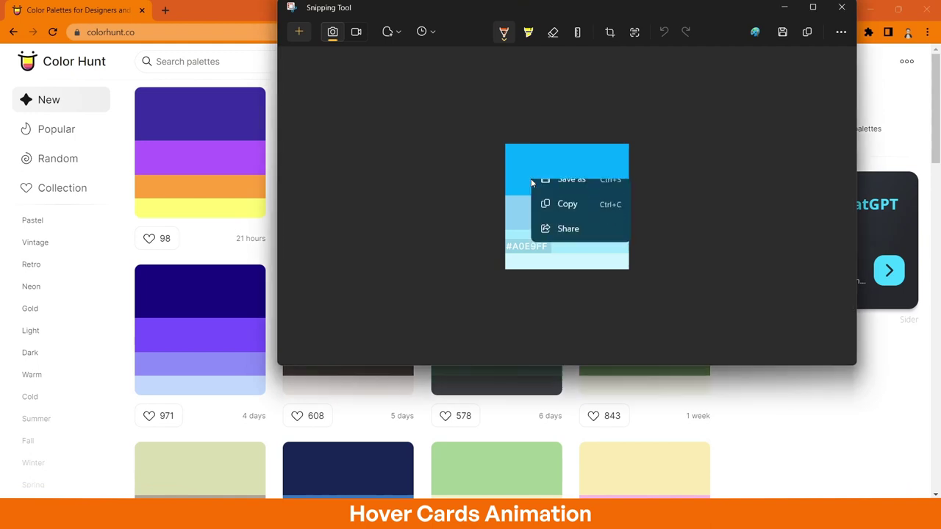
pyautogui.click(581, 218)
# Paste the palette image into Presentation2 and move it off the slide's top-left edge.
pyautogui.moveTo(525, 518)
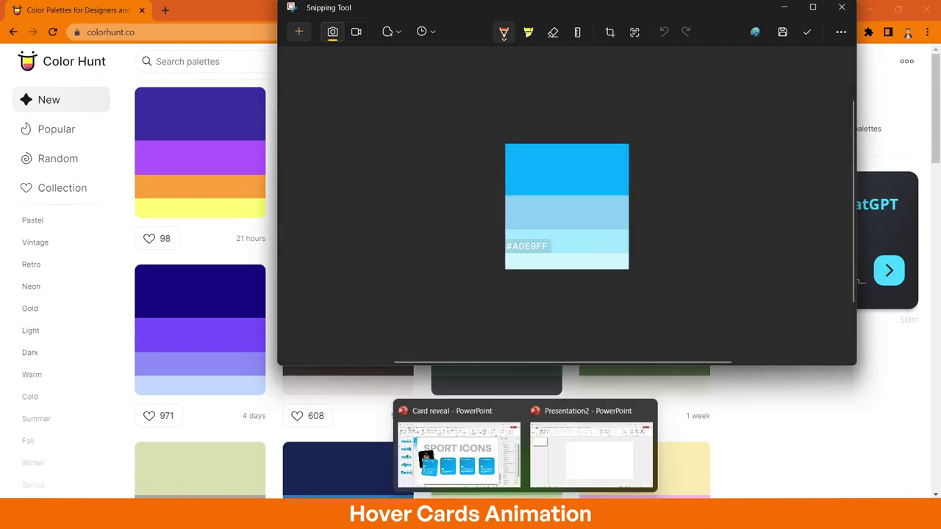
pyautogui.click(561, 444)
pyautogui.rightClick(396, 197)
pyautogui.click(448, 243)
pyautogui.moveTo(540, 301); pyautogui.dragTo(240, 195)
# Add a text box on the slide reading 'Sport icons'.
pyautogui.click(392, 215)
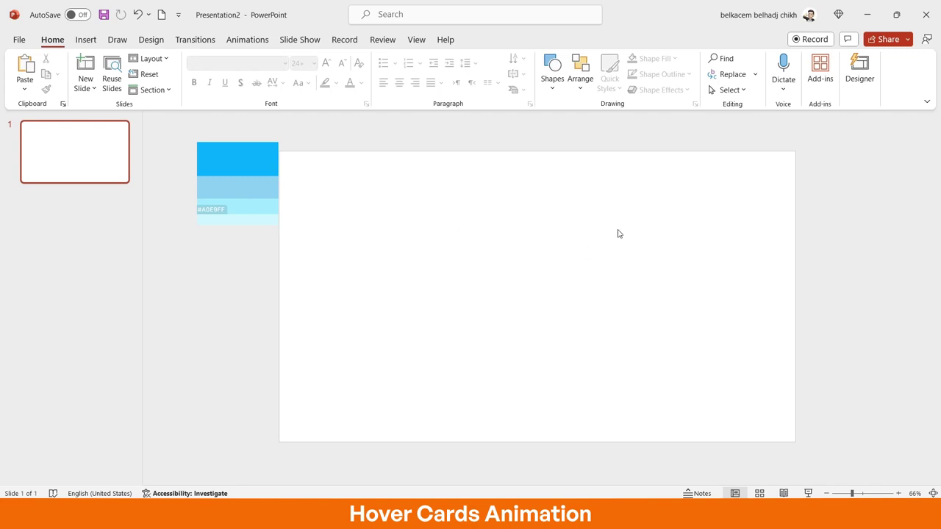
pyautogui.click(85, 39)
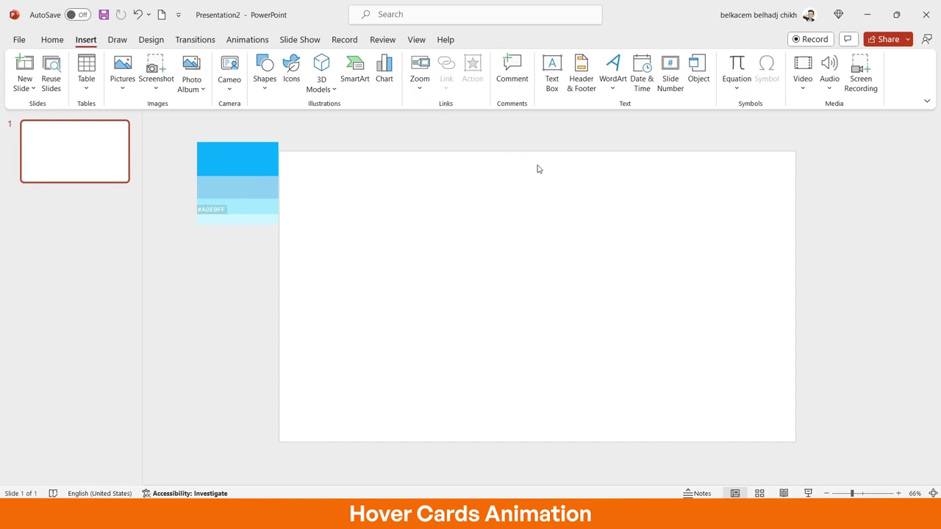
pyautogui.click(556, 85)
pyautogui.click(423, 209)
pyautogui.write('S')
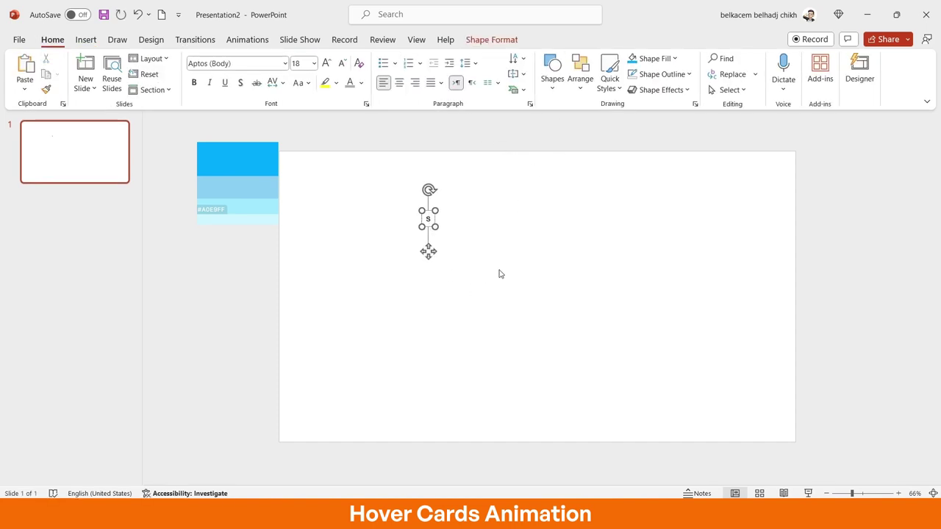
pyautogui.write('port i')
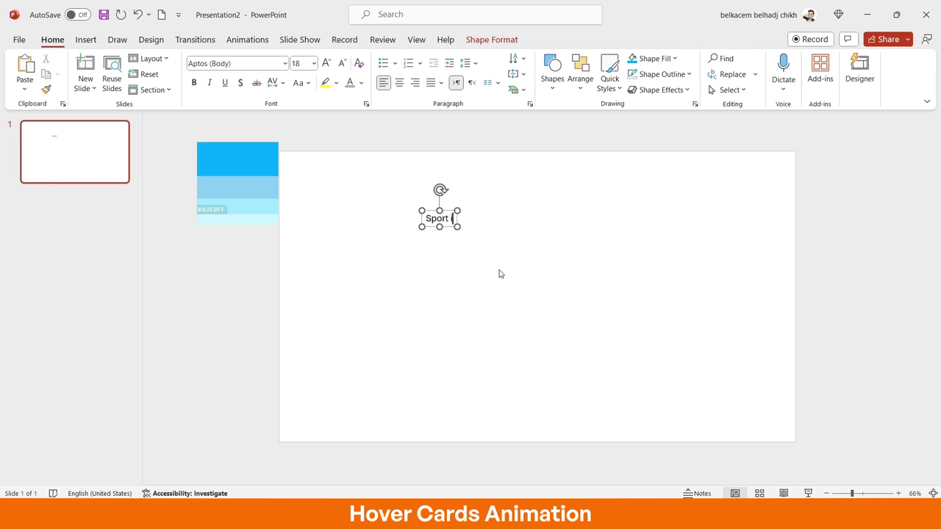
pyautogui.write('cons')
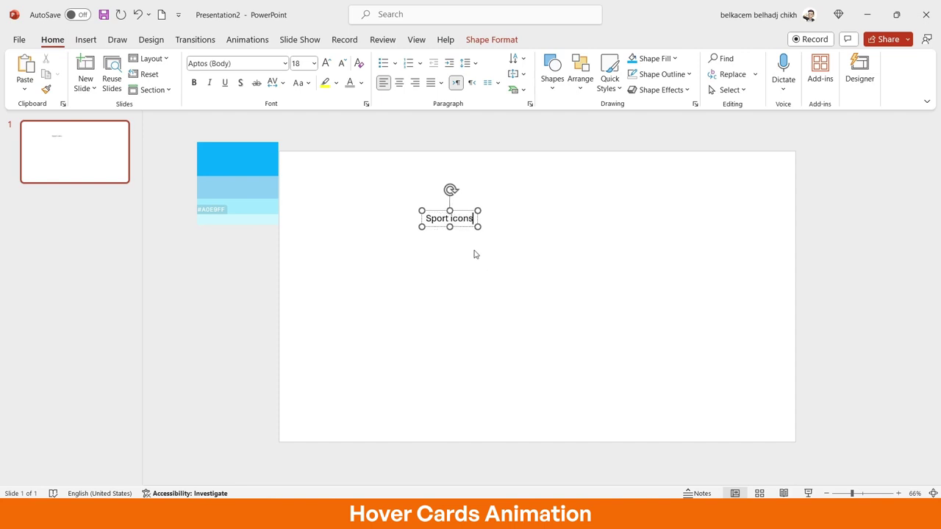
# Make the title UPPERCASE, enlarge it to 80 pt and move it up-left.
pyautogui.click(464, 229)
pyautogui.click(299, 84)
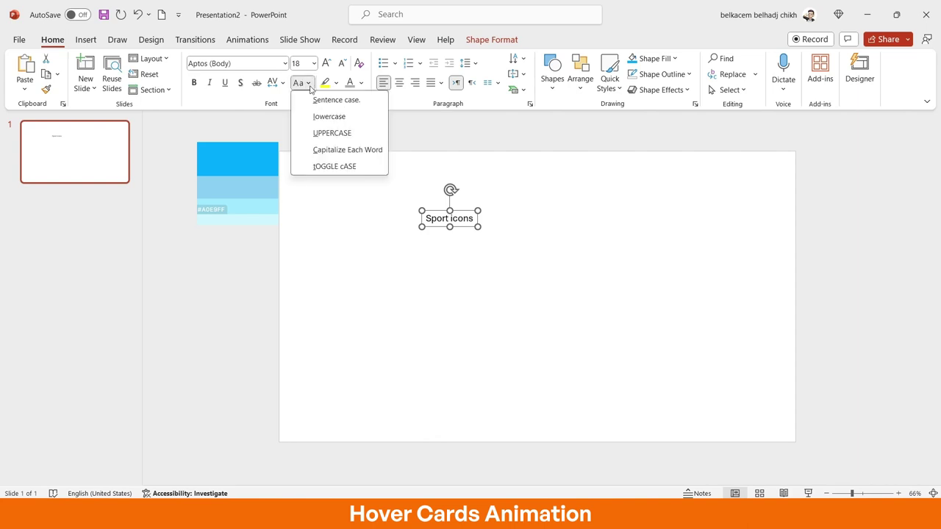
pyautogui.click(351, 132)
pyautogui.click(326, 64)
pyautogui.click(326, 64)
pyautogui.click(327, 64)
pyautogui.click(327, 64)
pyautogui.click(326, 64)
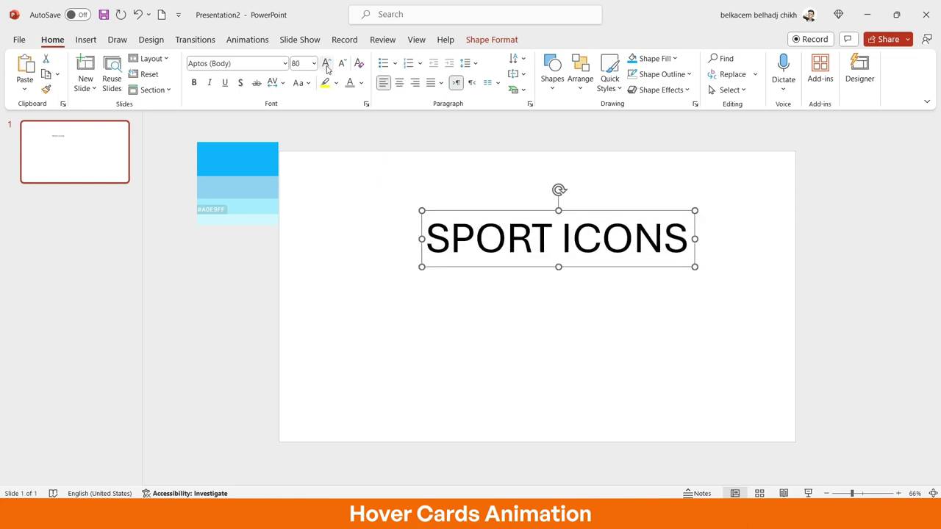
pyautogui.moveTo(525, 267); pyautogui.dragTo(507, 250)
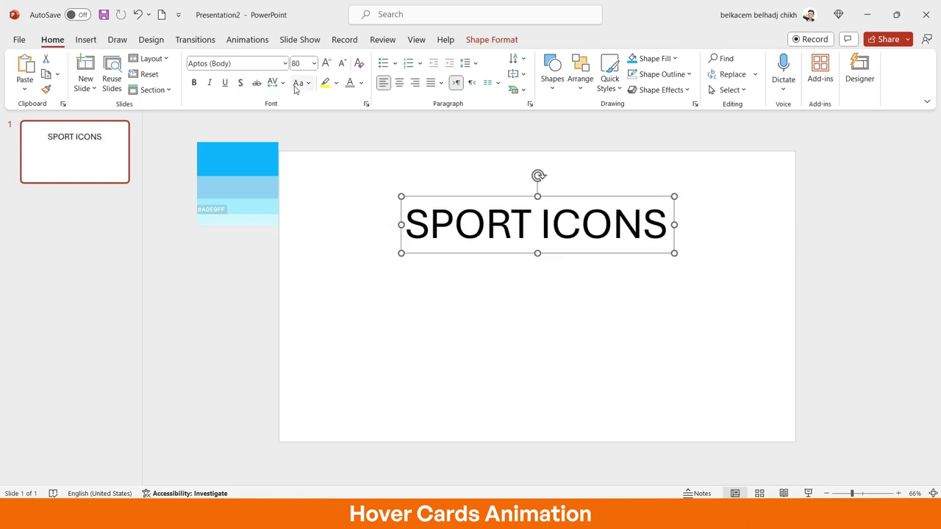
# Set the title to General Sans Semibold, centred, at 96 pt.
pyautogui.click(250, 62)
pyautogui.write('Gn')
pyautogui.press('BackSpace')
pyautogui.write('eneral Sans')
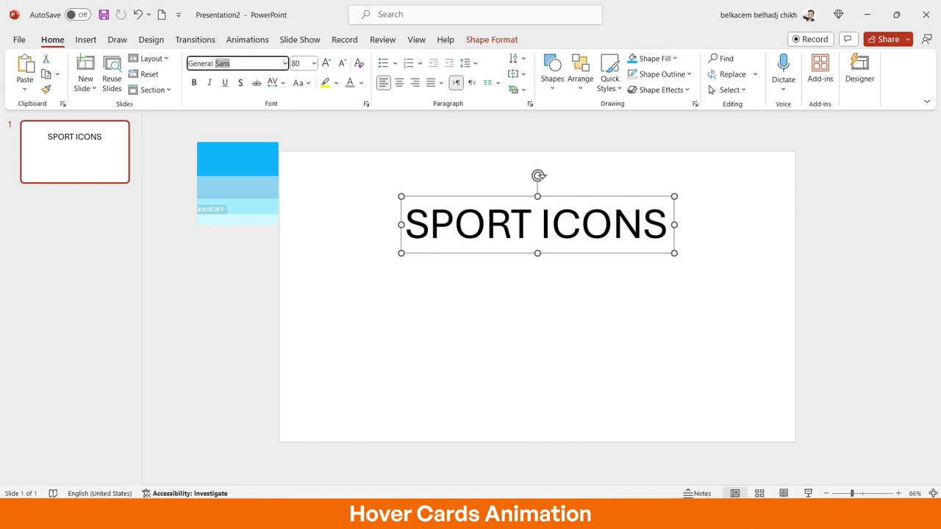
pyautogui.write(' Semibold')
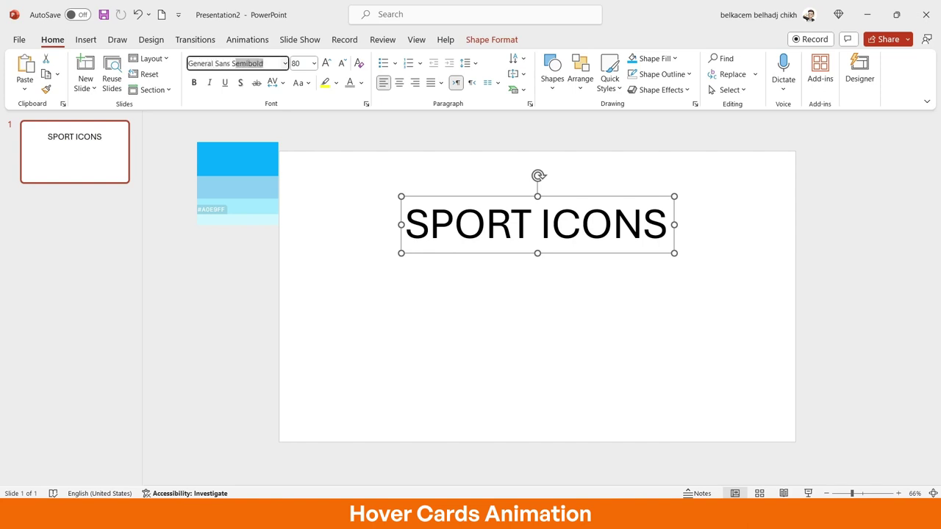
pyautogui.press('Return')
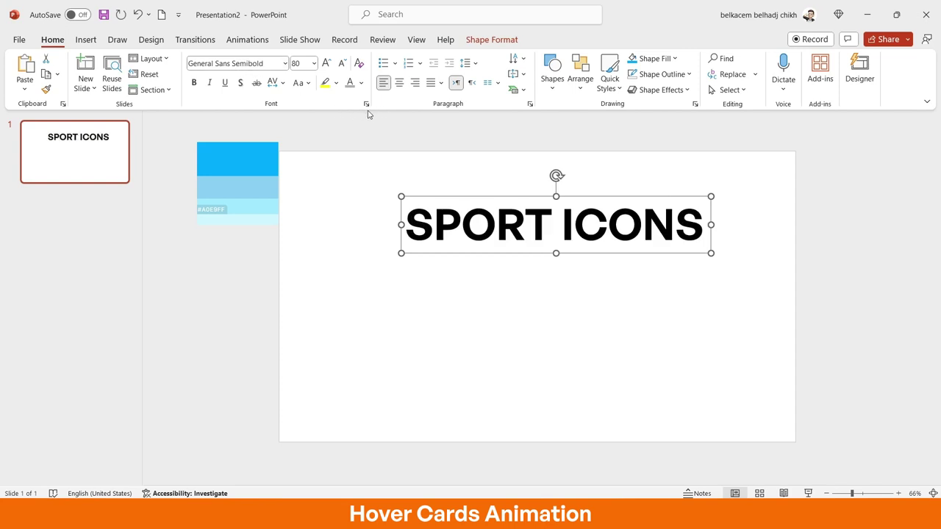
pyautogui.click(399, 84)
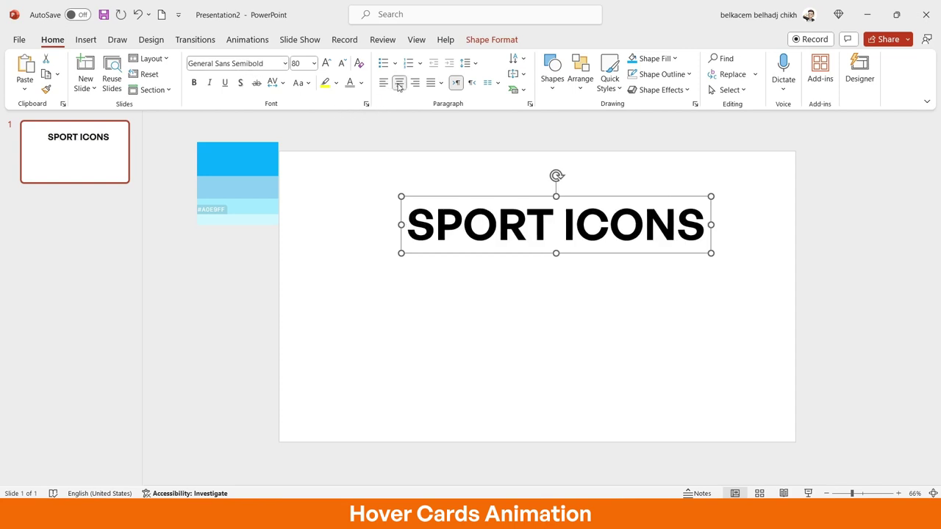
pyautogui.click(326, 63)
pyautogui.click(327, 63)
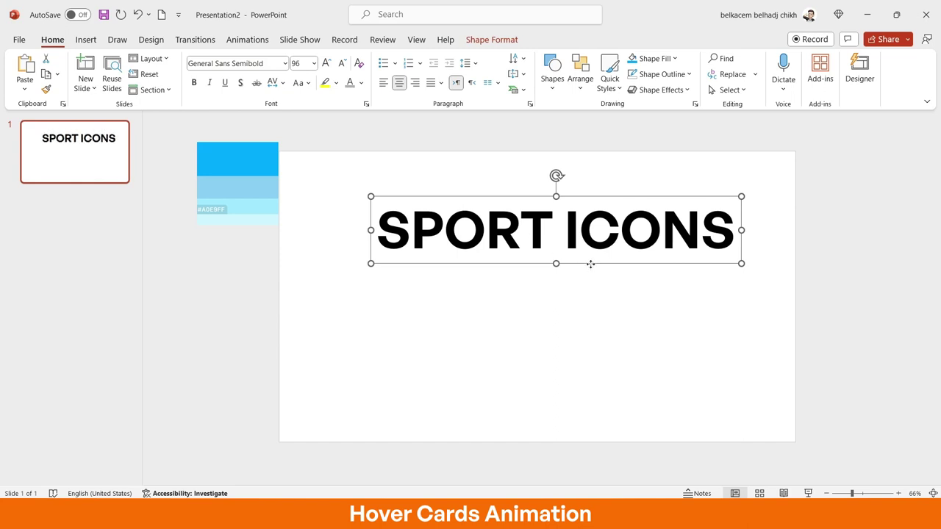
# Move the title to the top centre and colour it grey.
pyautogui.rightClick(591, 264)
pyautogui.press('Escape')
pyautogui.moveTo(569, 263)
pyautogui.mouseDown()
pyautogui.moveTo(537, 260)
pyautogui.moveTo(560, 261)
pyautogui.mouseUp()
pyautogui.click(361, 82)
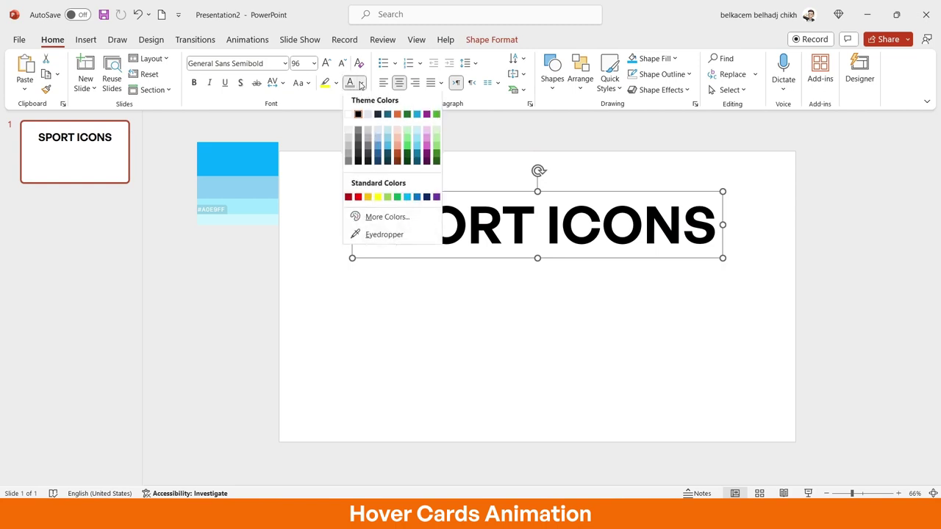
pyautogui.click(348, 153)
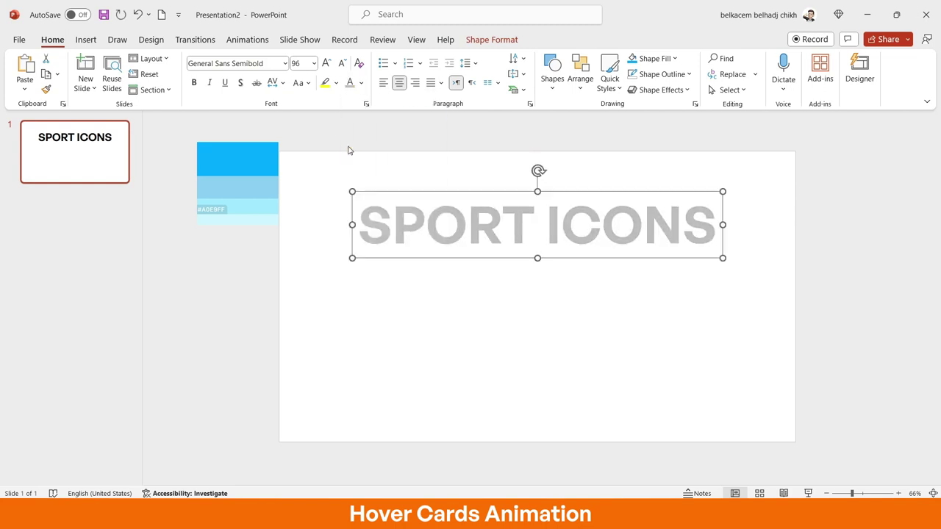
pyautogui.click(507, 288)
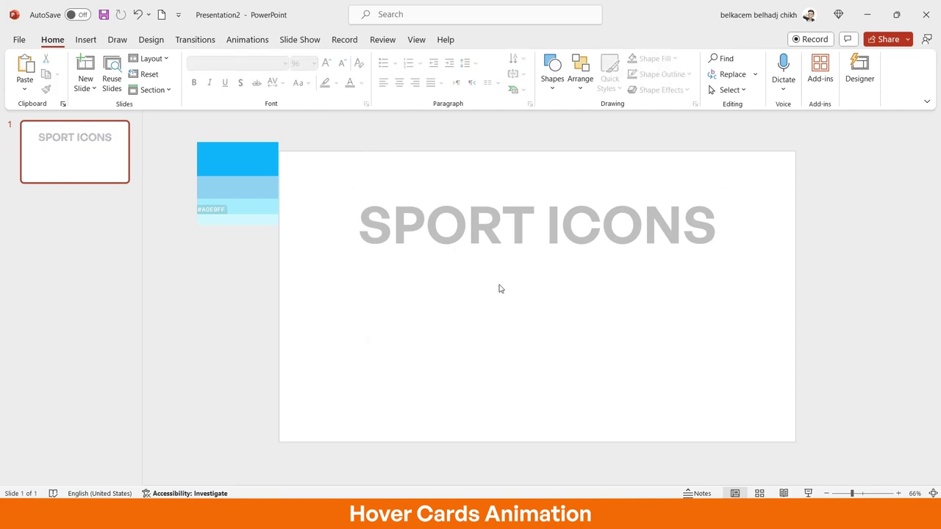
# Draw a rounded rectangle and size it into a tall card on the slide.
pyautogui.click(85, 42)
pyautogui.click(266, 73)
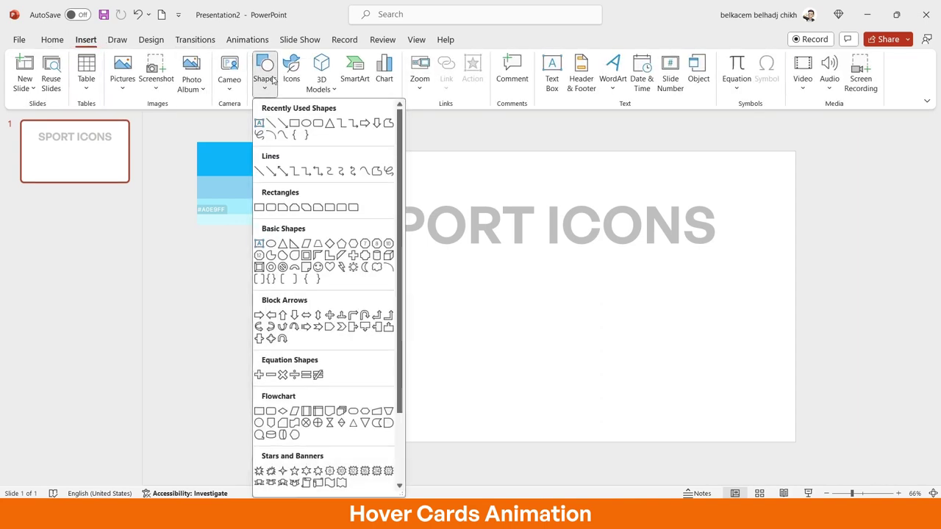
pyautogui.click(318, 123)
pyautogui.click(334, 317)
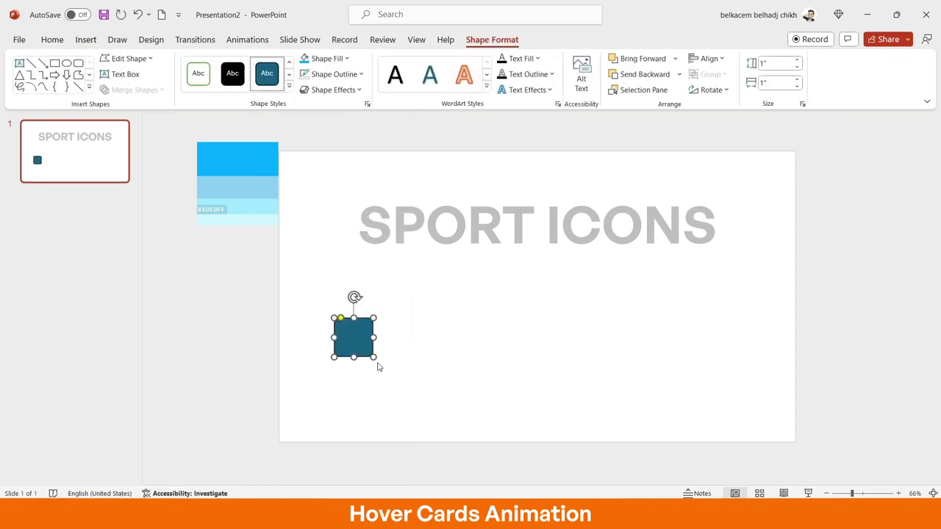
pyautogui.moveTo(373, 357)
pyautogui.mouseDown()
pyautogui.moveTo(430, 414)
pyautogui.moveTo(389, 367)
pyautogui.mouseUp()
pyautogui.moveTo(327, 294); pyautogui.dragTo(328, 294)
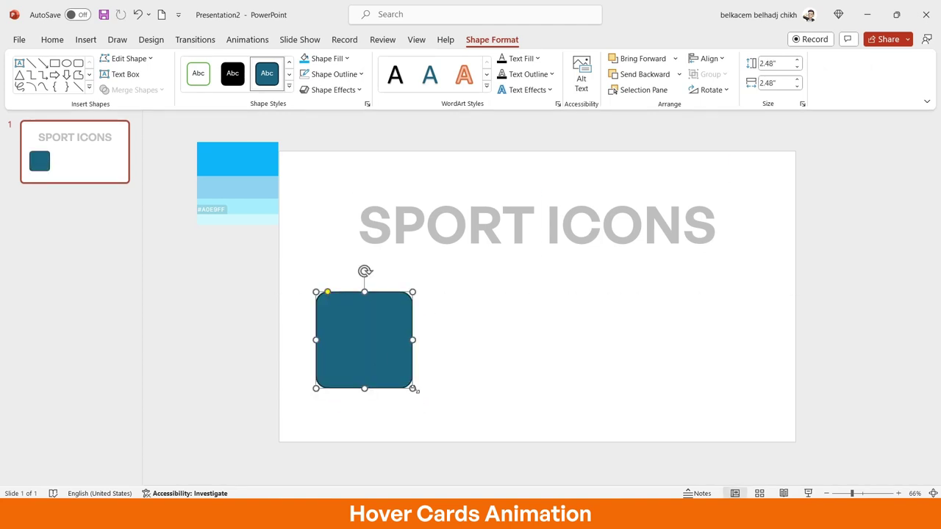
pyautogui.moveTo(413, 388); pyautogui.dragTo(413, 402)
pyautogui.moveTo(392, 364); pyautogui.dragTo(382, 366)
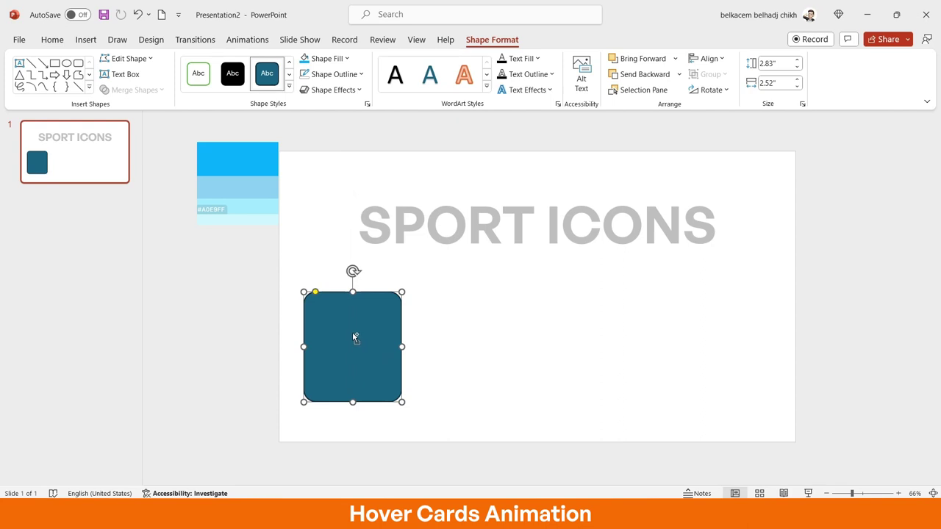
# Duplicate the card into a row of four and shift the row left.
pyautogui.moveTo(352, 332); pyautogui.dragTo(720, 391)
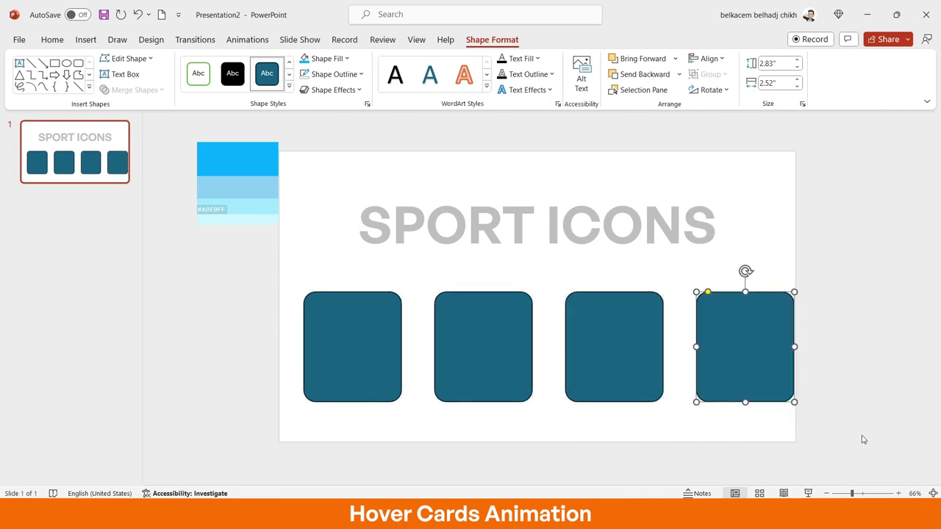
pyautogui.moveTo(861, 435); pyautogui.dragTo(297, 273)
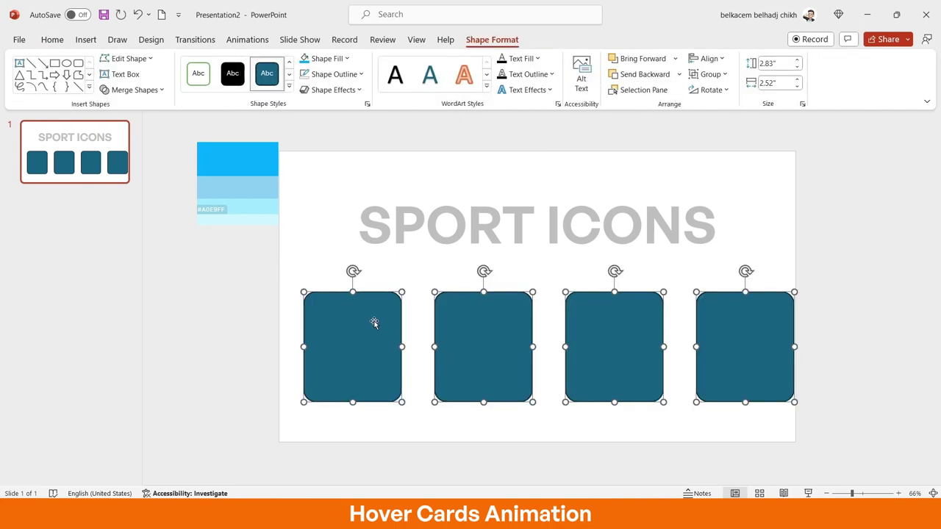
pyautogui.moveTo(374, 321); pyautogui.dragTo(361, 320)
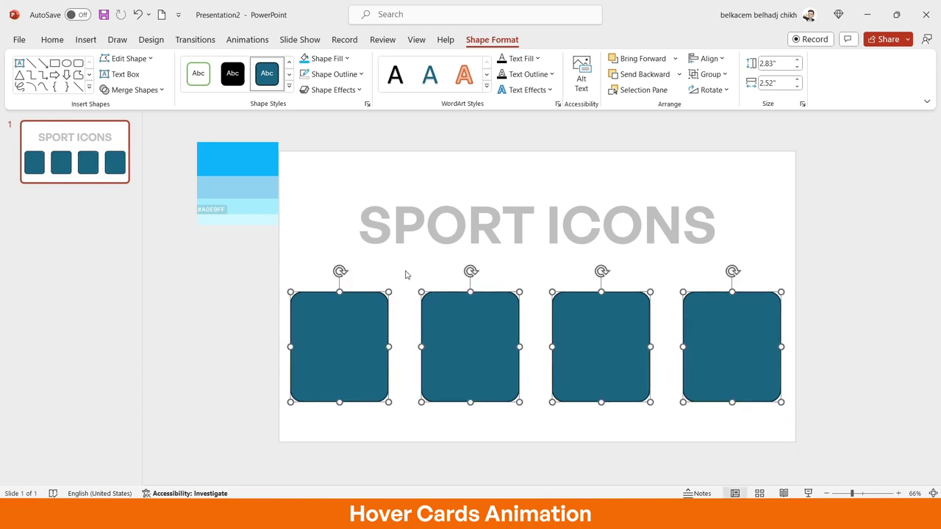
# Nudge the first, third and fourth cards into position, then reselect all four.
pyautogui.click(405, 275)
pyautogui.click(358, 328)
pyautogui.moveTo(338, 346); pyautogui.dragTo(350, 348)
pyautogui.click(590, 342)
pyautogui.moveTo(591, 342); pyautogui.dragTo(574, 340)
pyautogui.click(725, 336)
pyautogui.moveTo(724, 336); pyautogui.dragTo(703, 341)
pyautogui.click(572, 345)
pyautogui.moveTo(565, 345); pyautogui.dragTo(569, 345)
pyautogui.moveTo(782, 272); pyautogui.dragTo(232, 431)
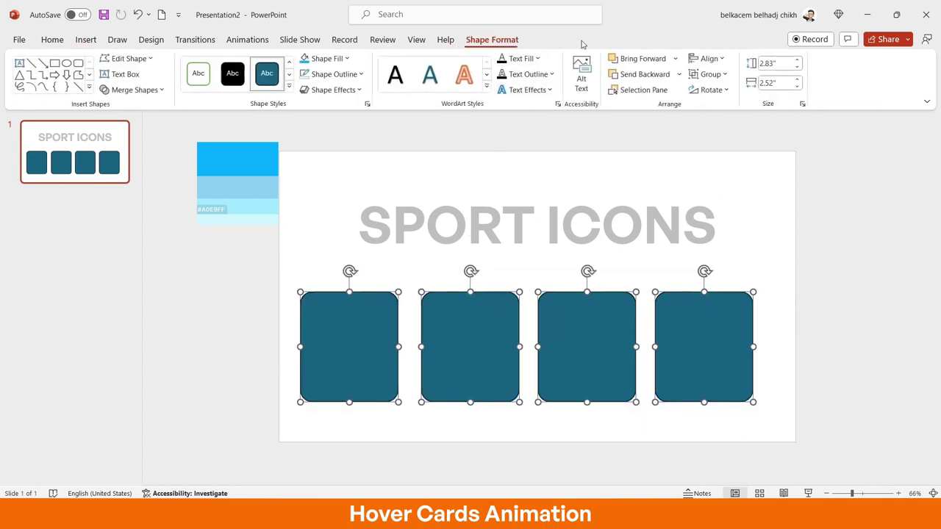
# Distribute the four cards horizontally and slide the row right to centre it under the title.
pyautogui.click(716, 59)
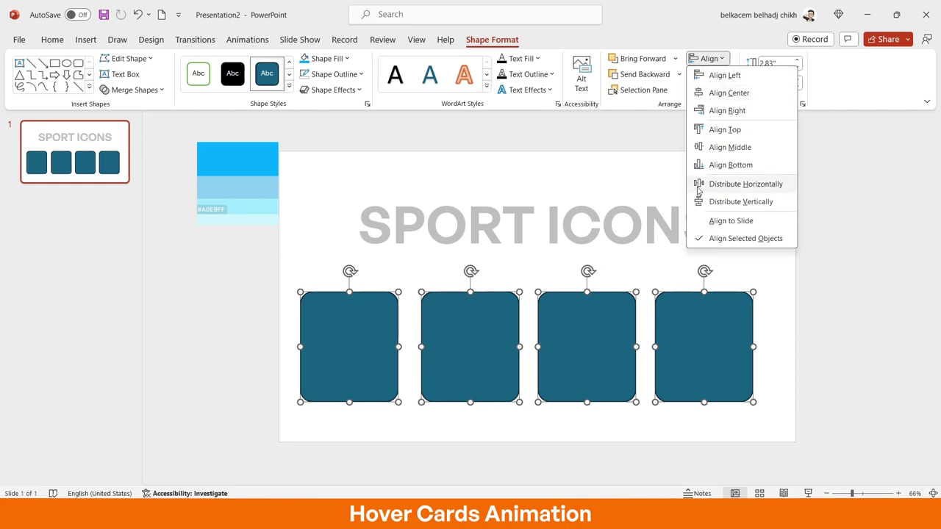
pyautogui.click(729, 184)
pyautogui.moveTo(584, 359); pyautogui.dragTo(599, 359)
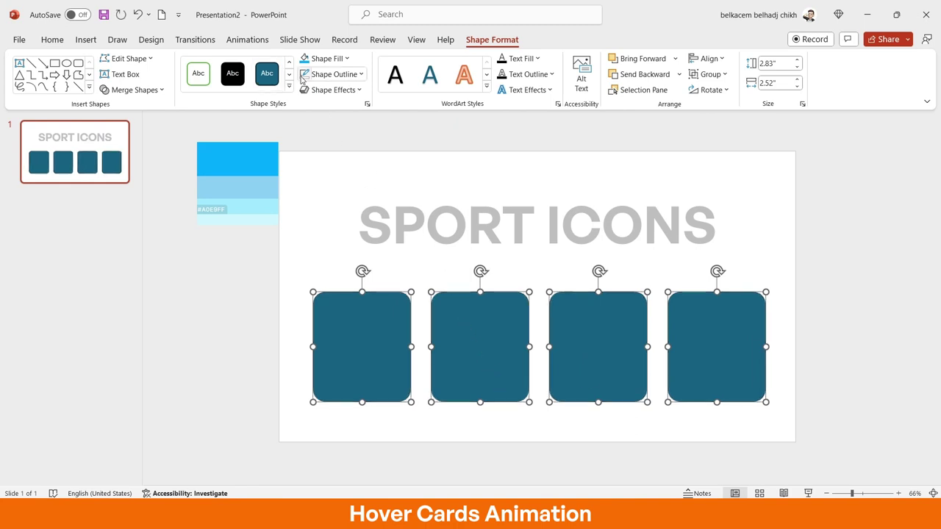
# Give the cards a gradient fill, sampling the palette's bright blue for the left stop.
pyautogui.rightClick(358, 326)
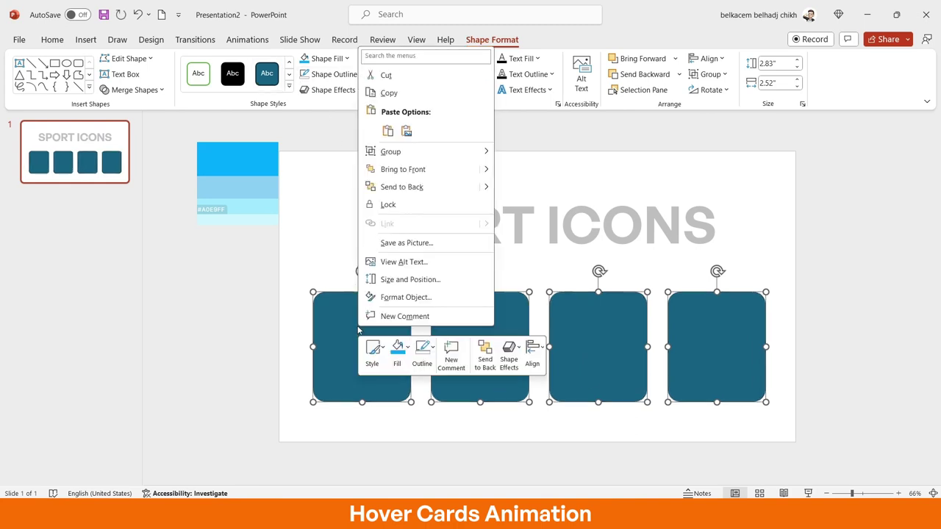
pyautogui.click(385, 299)
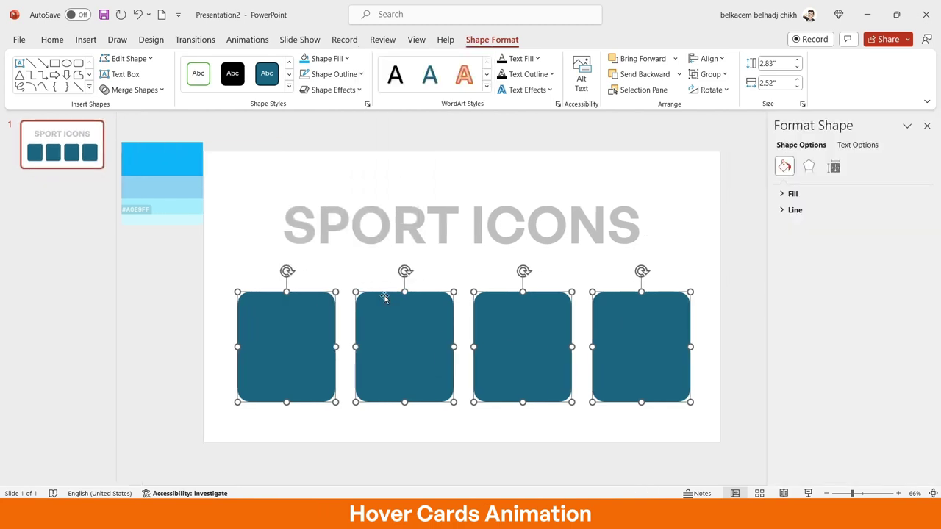
pyautogui.click(790, 195)
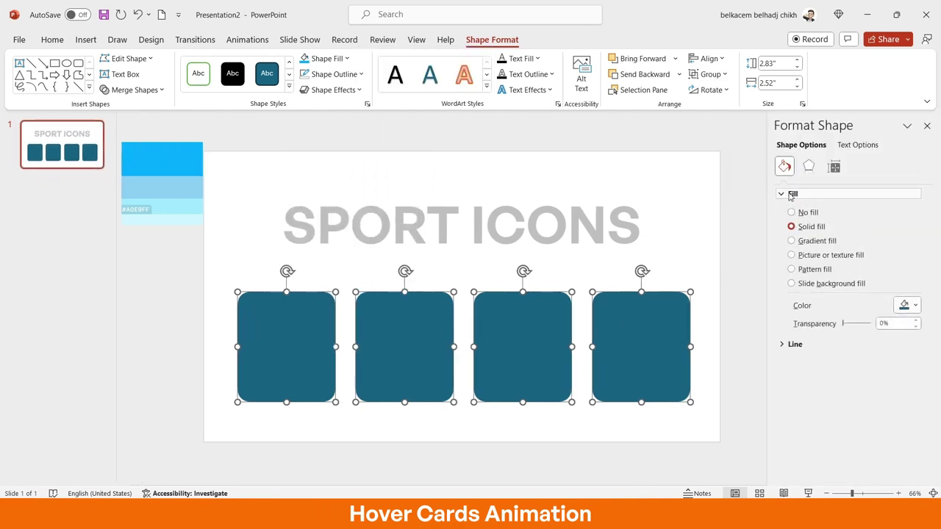
pyautogui.click(819, 242)
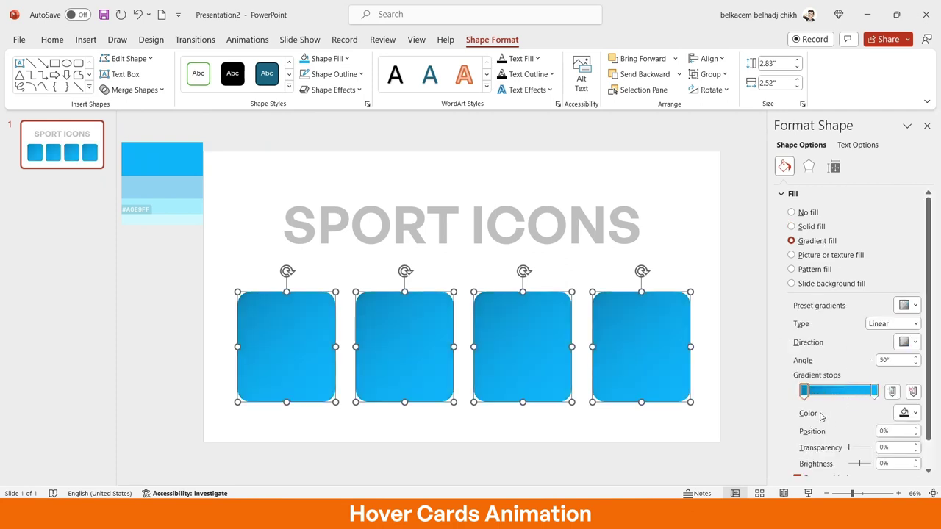
pyautogui.click(805, 391)
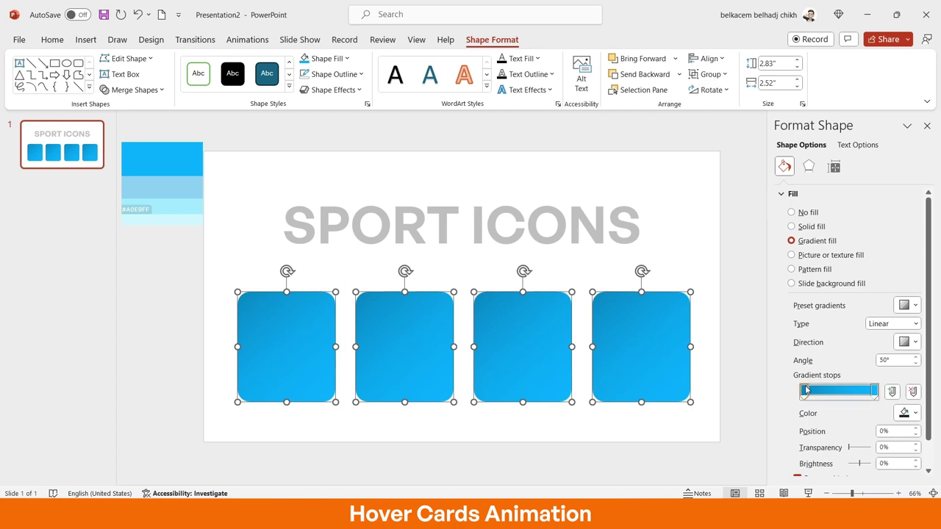
pyautogui.click(907, 415)
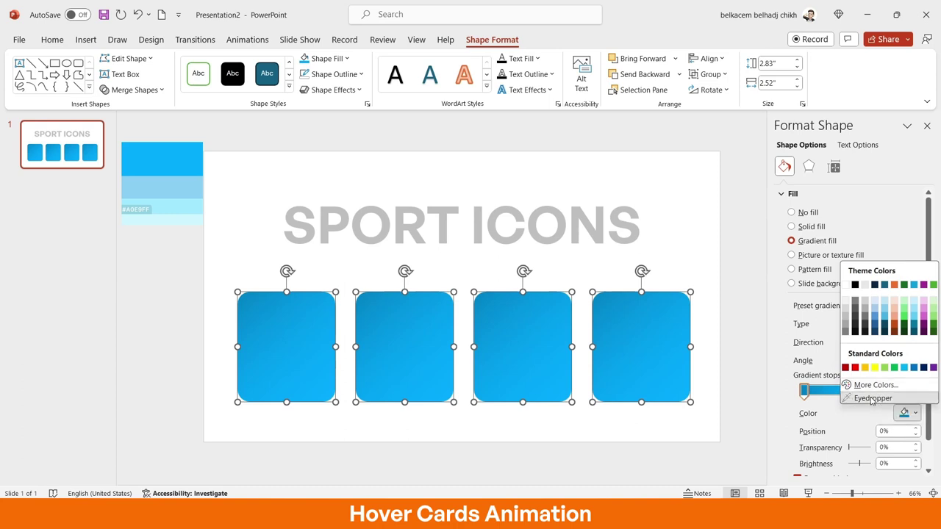
pyautogui.press('Escape')
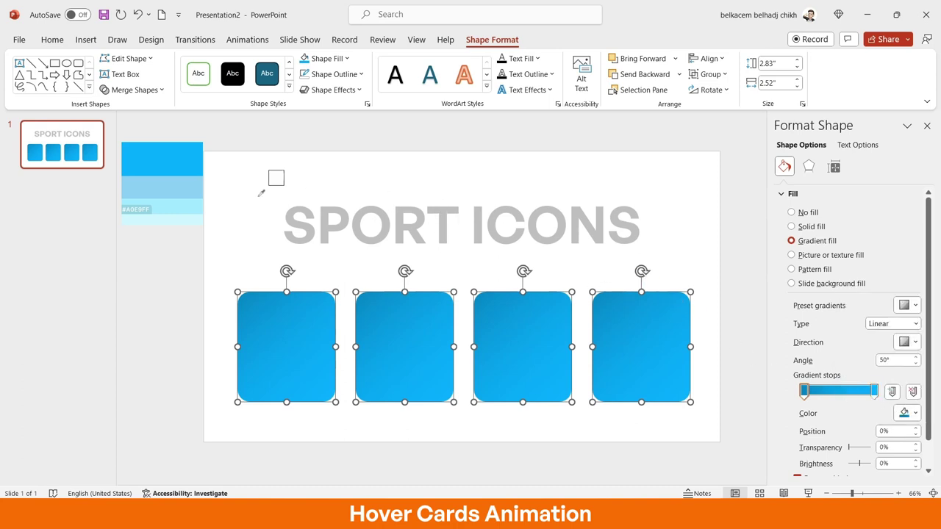
pyautogui.click(178, 161)
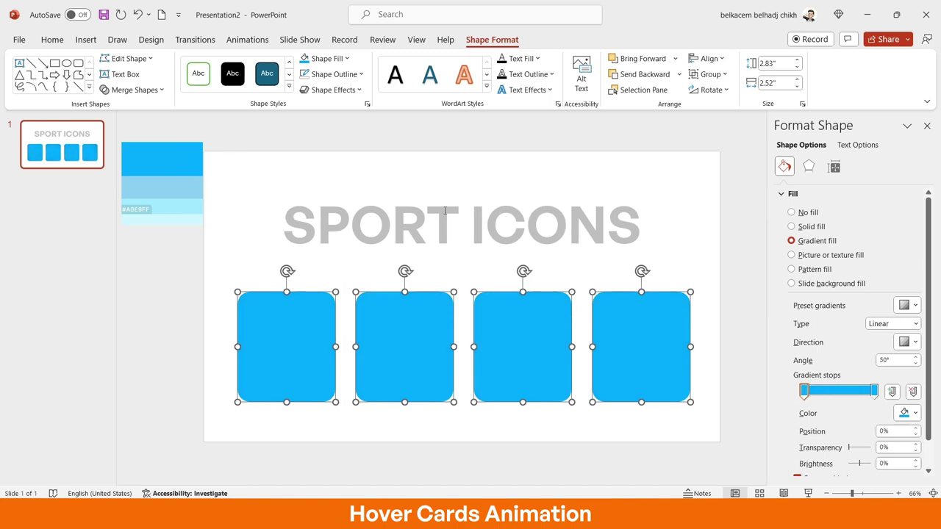
# Keep the right stop bright blue and set the left stop to dark blue #006DA4.
pyautogui.click(875, 391)
pyautogui.click(905, 413)
pyautogui.click(847, 369)
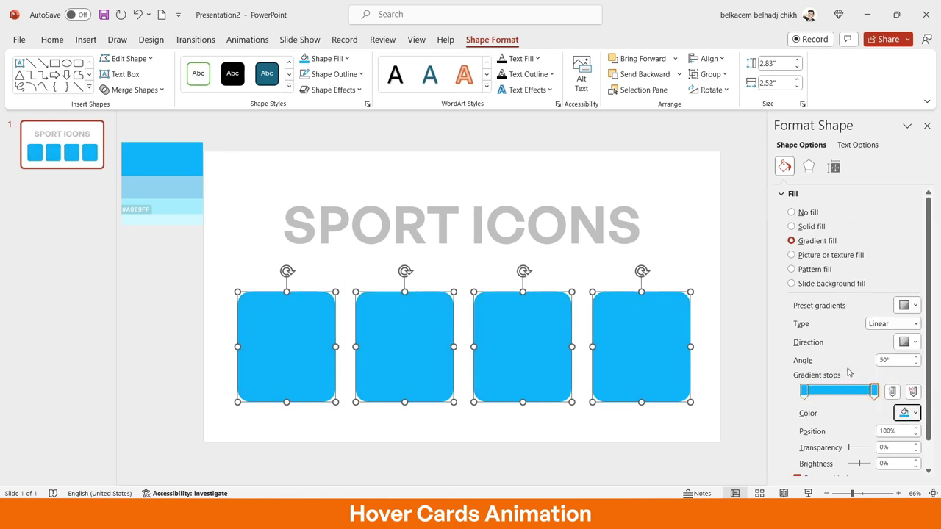
pyautogui.click(804, 391)
pyautogui.click(906, 413)
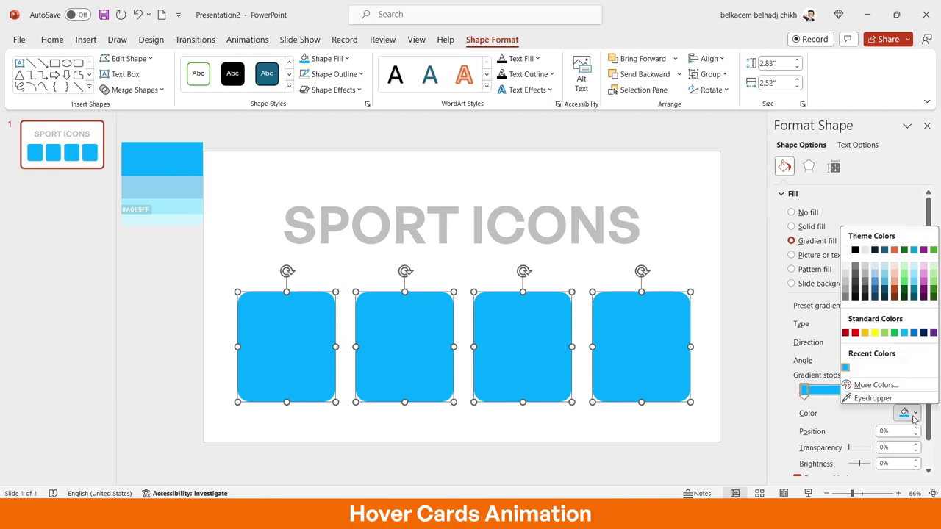
pyautogui.click(878, 385)
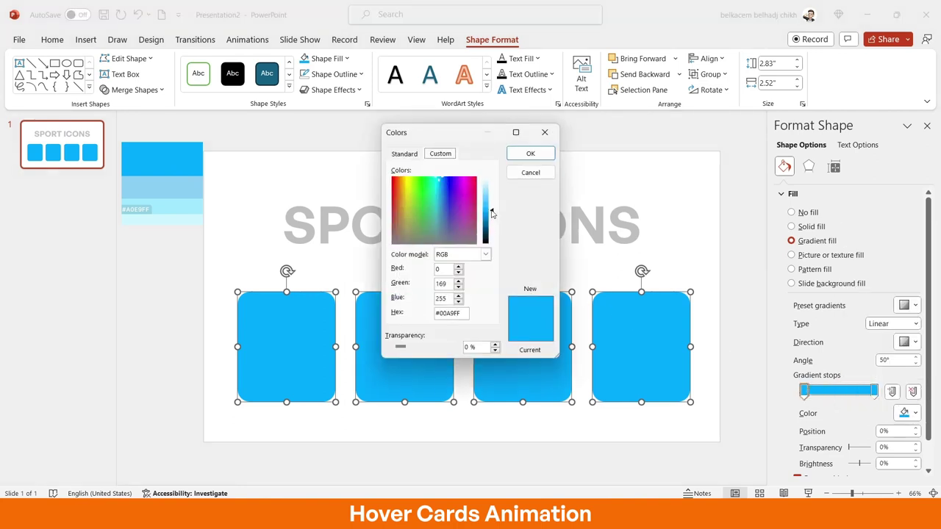
pyautogui.moveTo(492, 213); pyautogui.dragTo(497, 226)
pyautogui.click(530, 153)
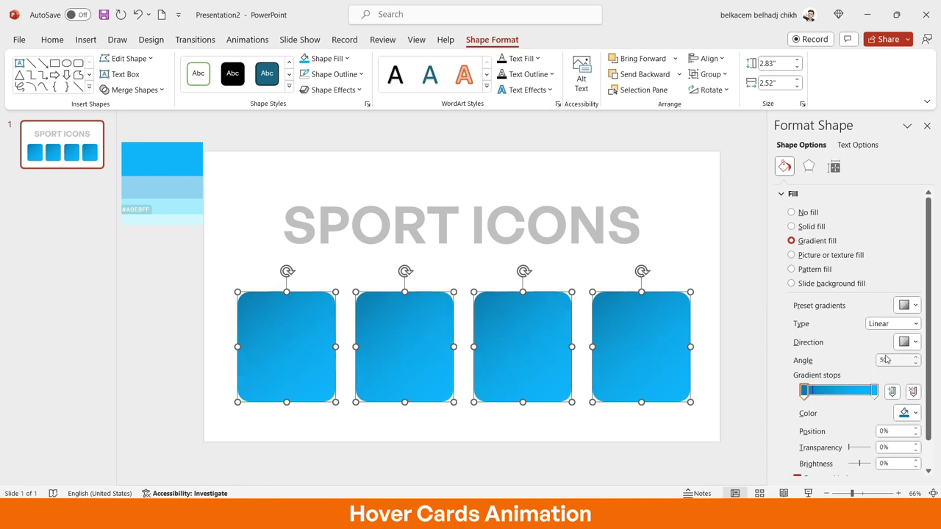
pyautogui.click(704, 281)
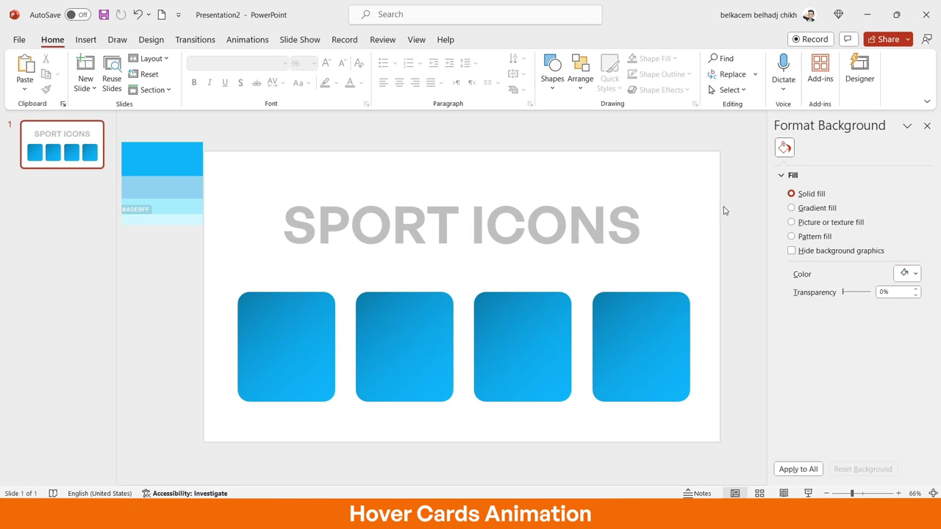
# Close the format panel and add a text box with the basketball player's name.
pyautogui.click(927, 126)
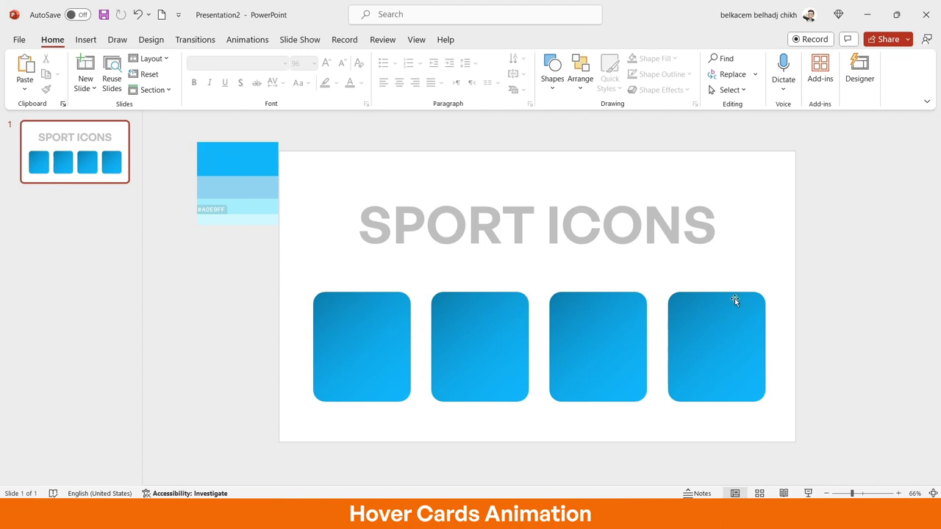
pyautogui.click(86, 40)
pyautogui.click(552, 74)
pyautogui.click(245, 271)
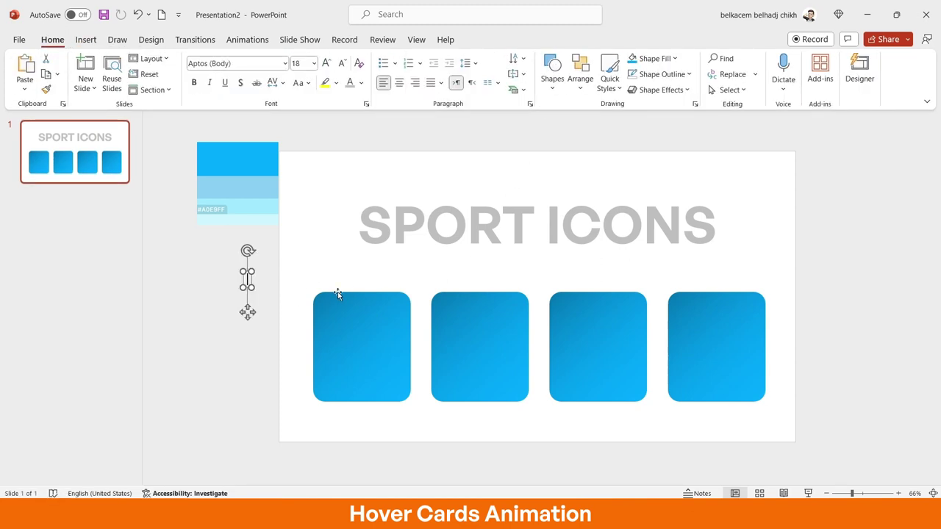
pyautogui.write('le')
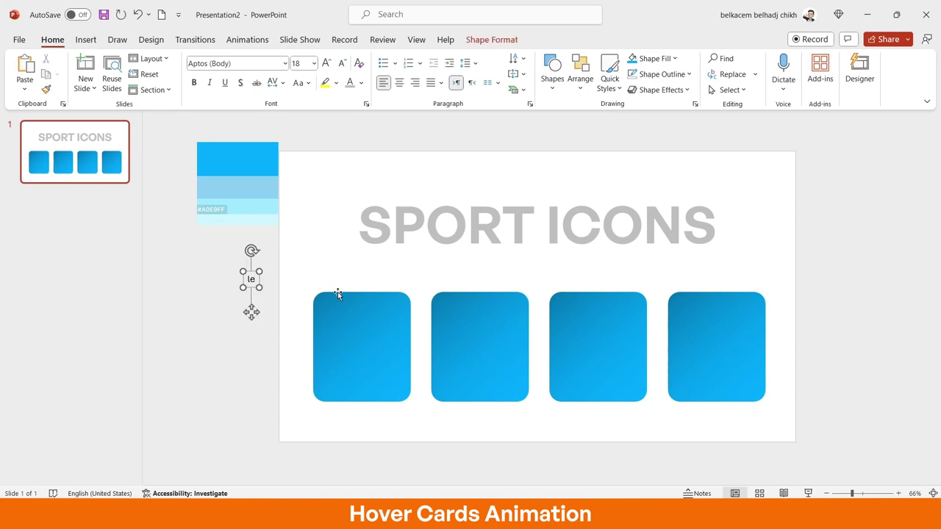
pyautogui.write('bron ')
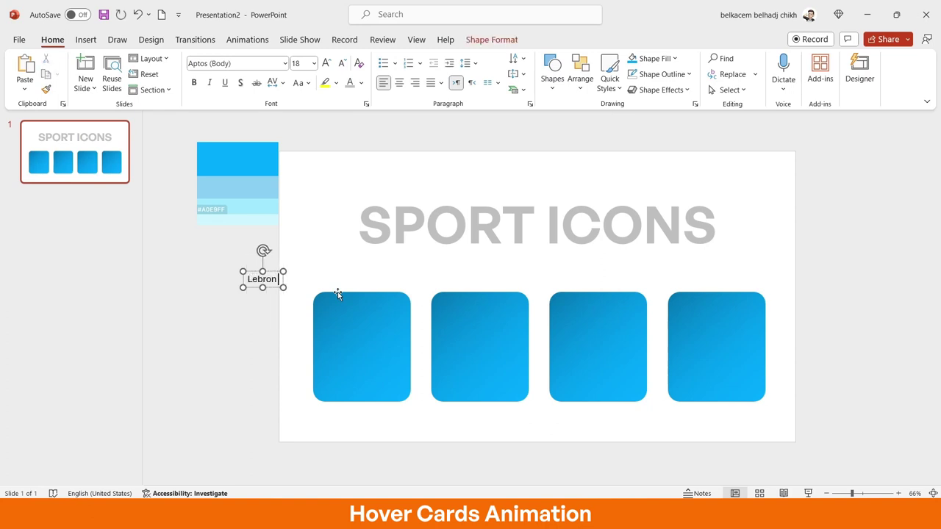
pyautogui.write('james')
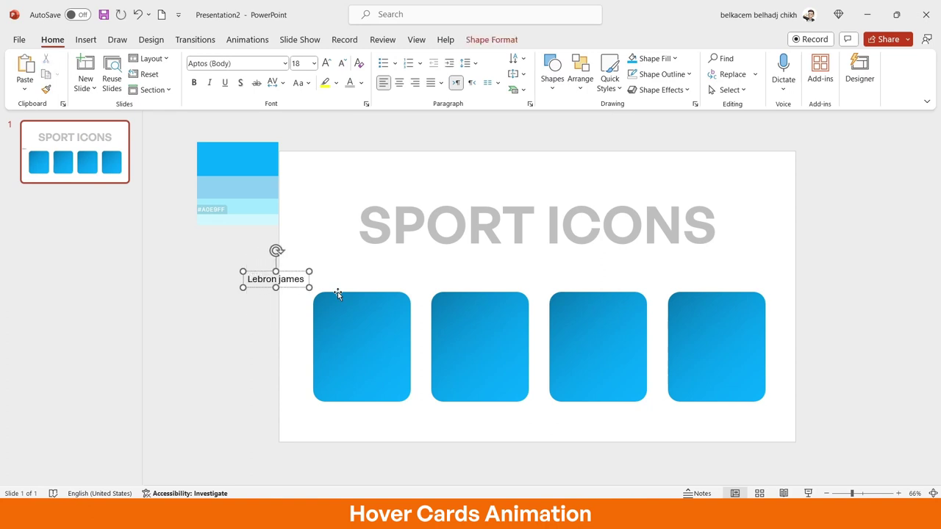
pyautogui.press('Escape')
# Set the name label to General Sans Semibold 20 pt and place it atop the first card.
pyautogui.click(261, 61)
pyautogui.write('Gene')
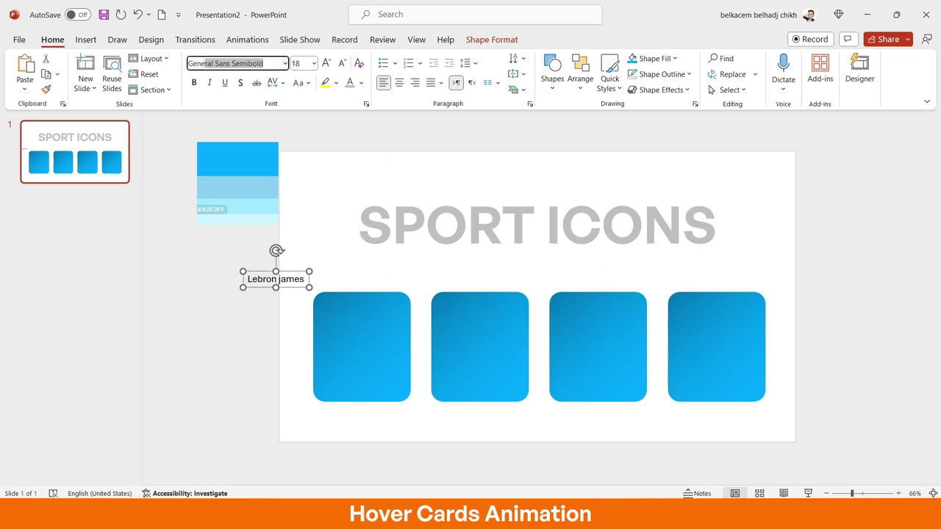
pyautogui.write('ral')
pyautogui.press('Return')
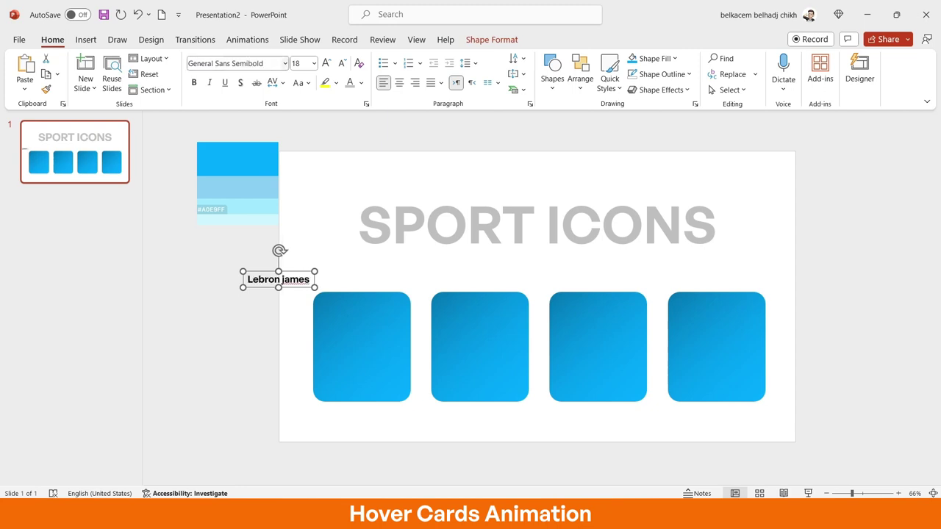
pyautogui.click(327, 63)
pyautogui.click(326, 63)
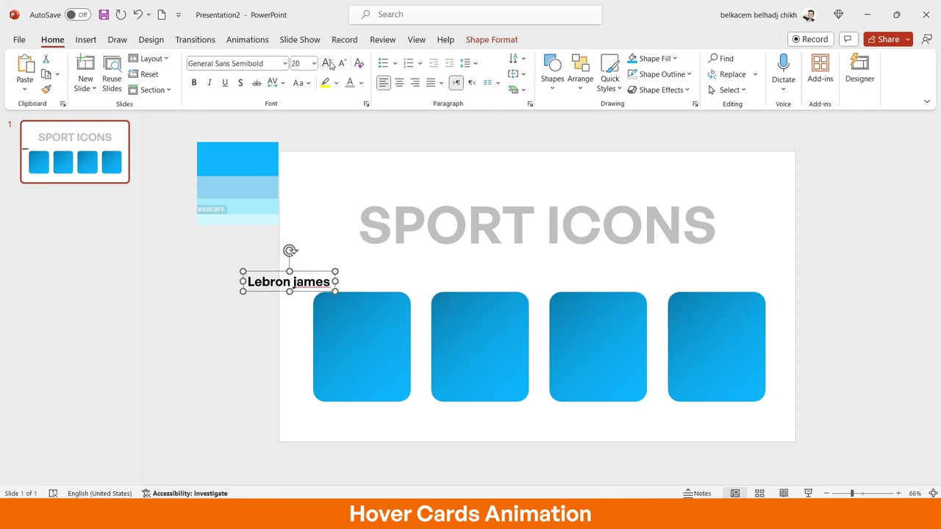
pyautogui.moveTo(306, 291); pyautogui.dragTo(379, 322)
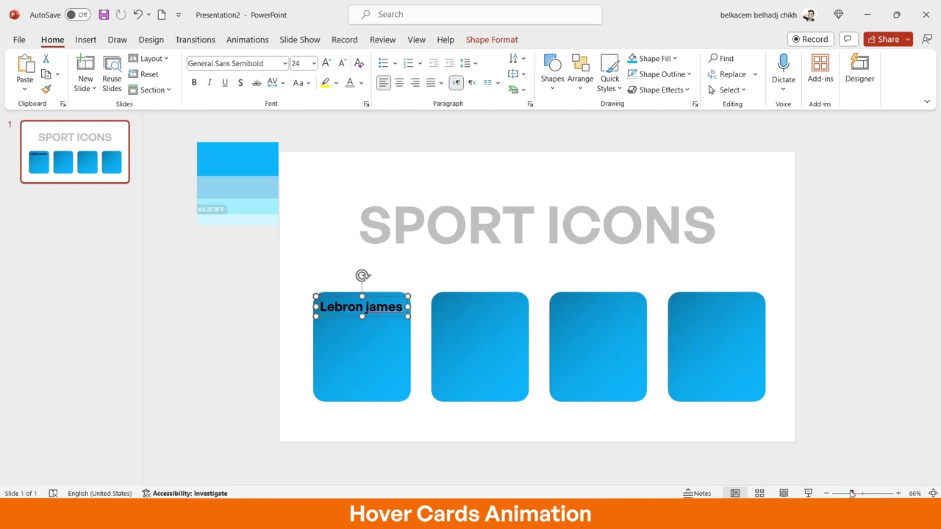
pyautogui.moveTo(852, 493); pyautogui.dragTo(858, 493)
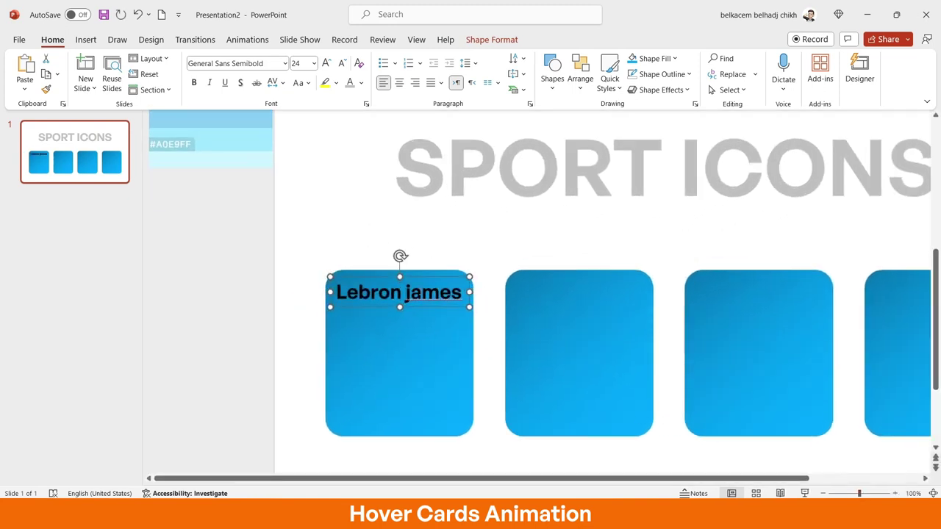
pyautogui.click(342, 63)
# Widen the name label slightly and capitalise the surname's initial.
pyautogui.click(401, 292)
pyautogui.moveTo(447, 289); pyautogui.dragTo(451, 290)
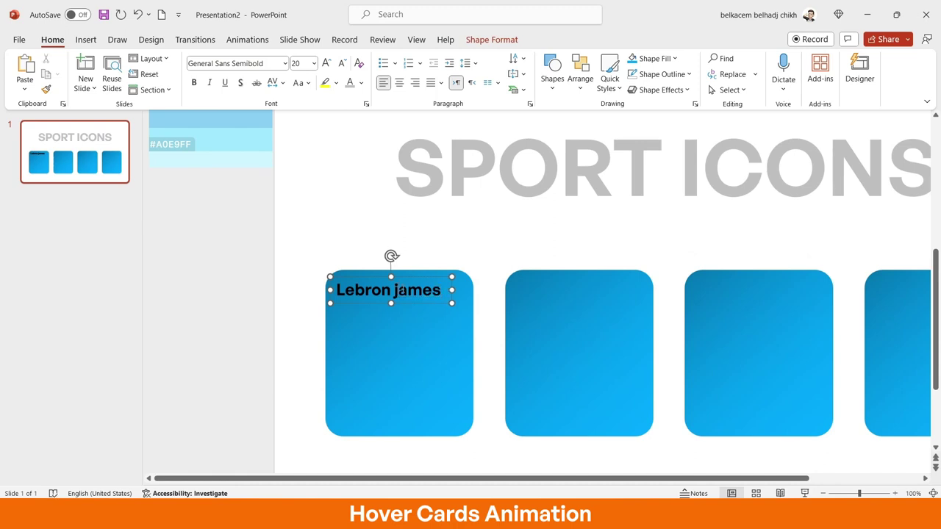
pyautogui.press('BackSpace')
pyautogui.press('capslock')
pyautogui.write('J')
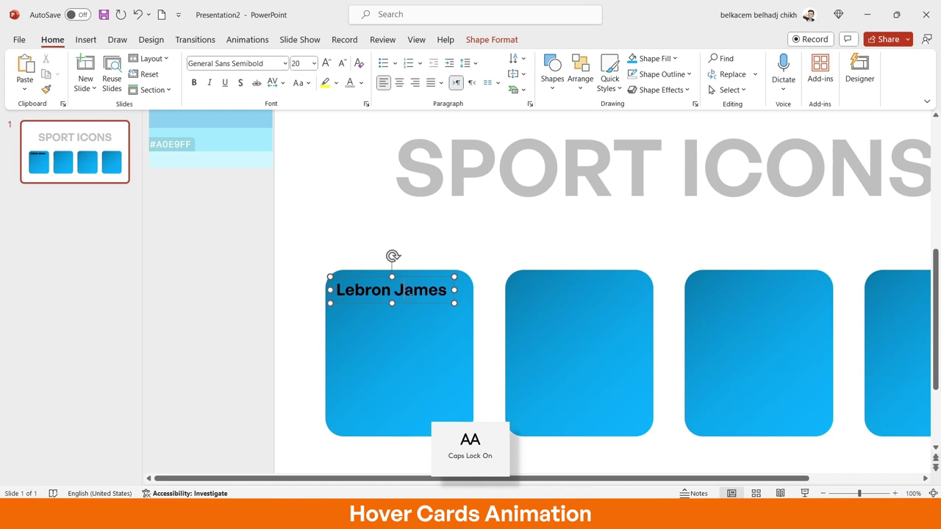
# Make the name label white, align it on the first card, and copy it onto the second card.
pyautogui.moveTo(402, 303); pyautogui.dragTo(408, 303)
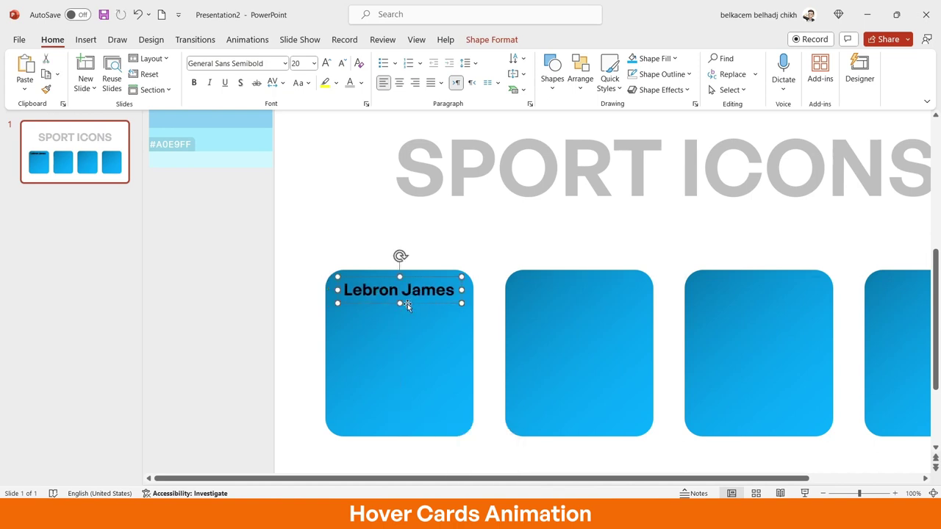
pyautogui.click(361, 83)
pyautogui.click(348, 111)
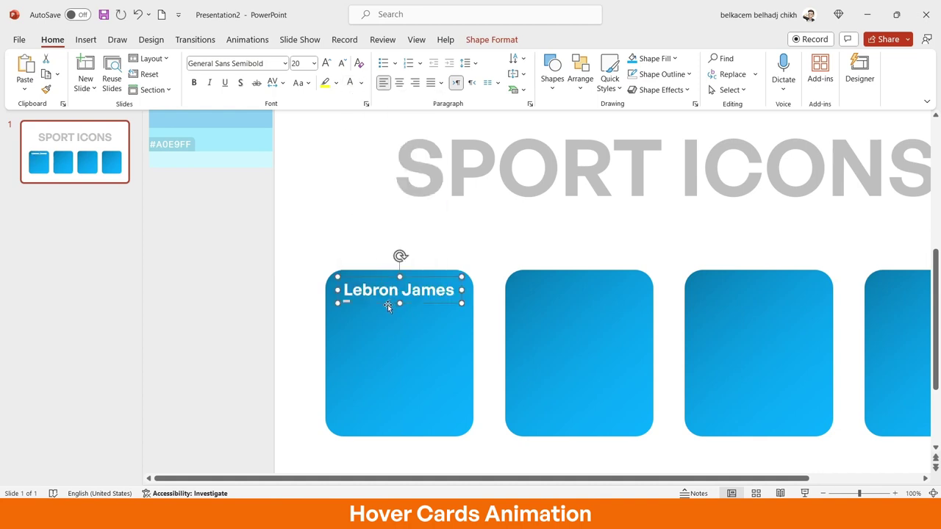
pyautogui.moveTo(387, 304); pyautogui.dragTo(382, 304)
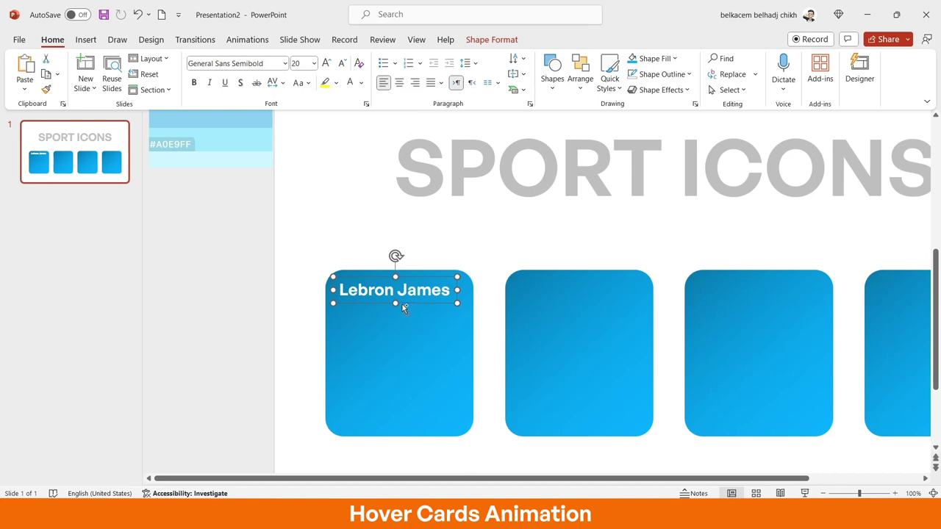
pyautogui.moveTo(402, 303); pyautogui.dragTo(588, 336)
# Replace the second card's label with the footballer's full name.
pyautogui.tripleClick(561, 292)
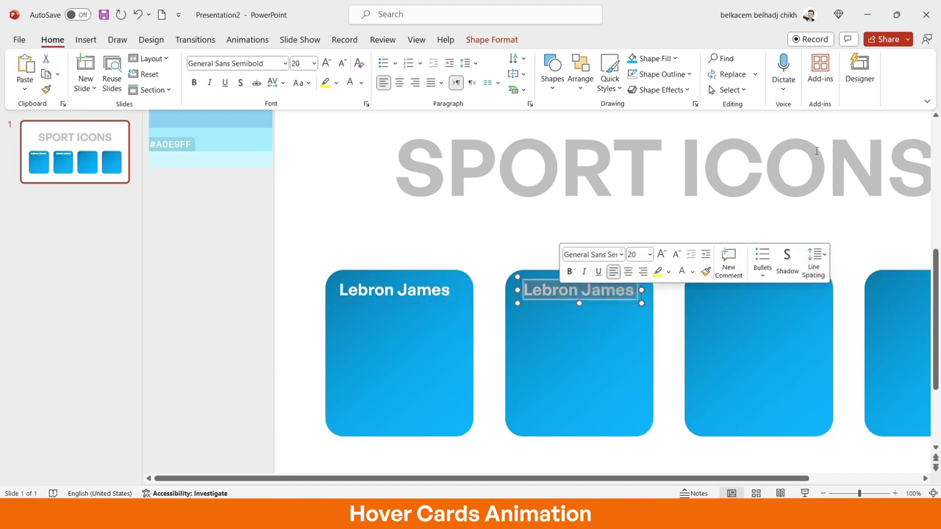
pyautogui.write('C')
pyautogui.press('capslock')
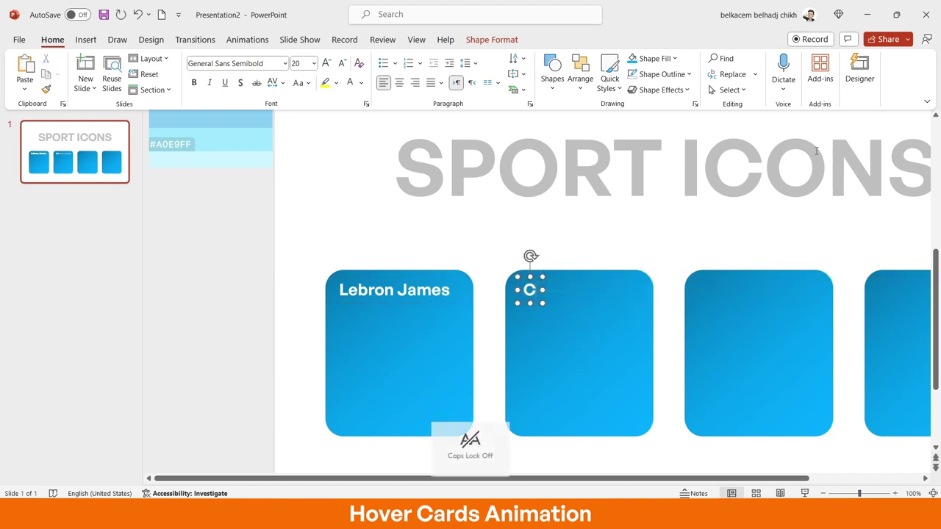
pyautogui.write('ristiano')
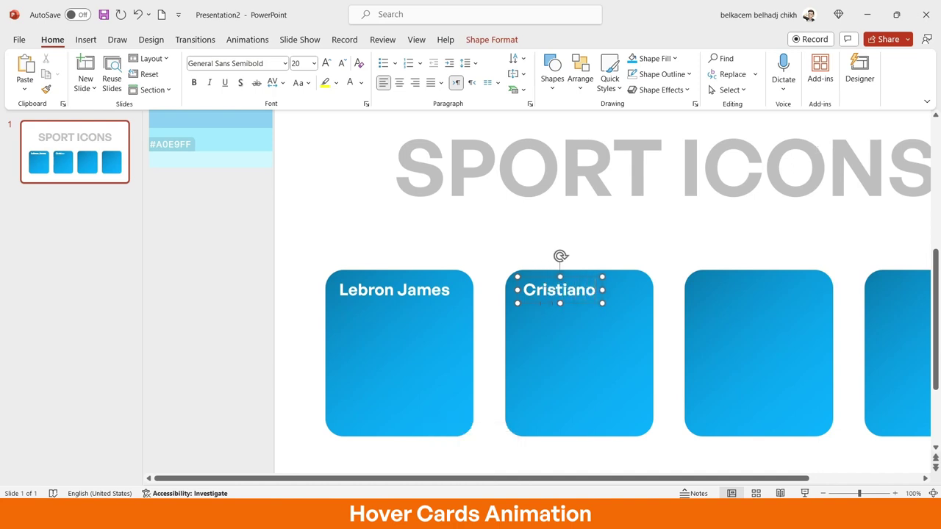
pyautogui.press('capslock')
pyautogui.write('R')
pyautogui.press('capslock')
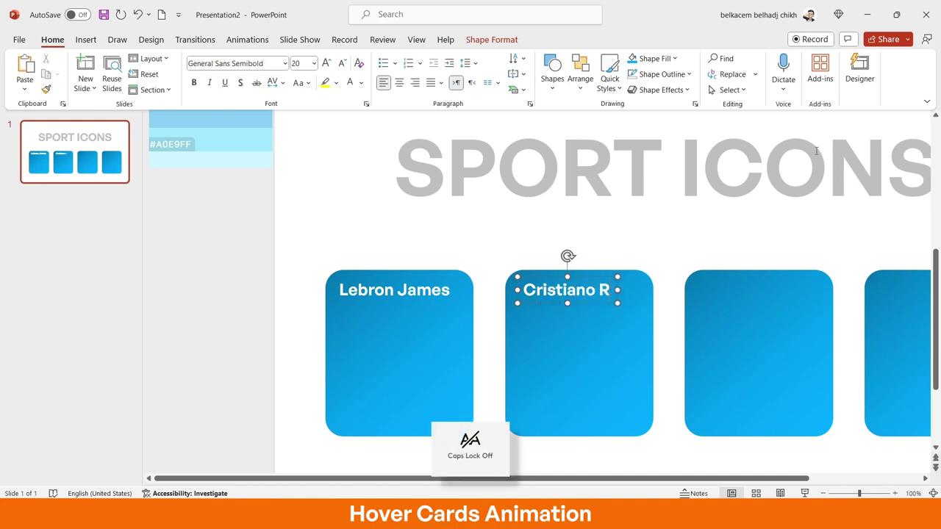
pyautogui.write('onaldo')
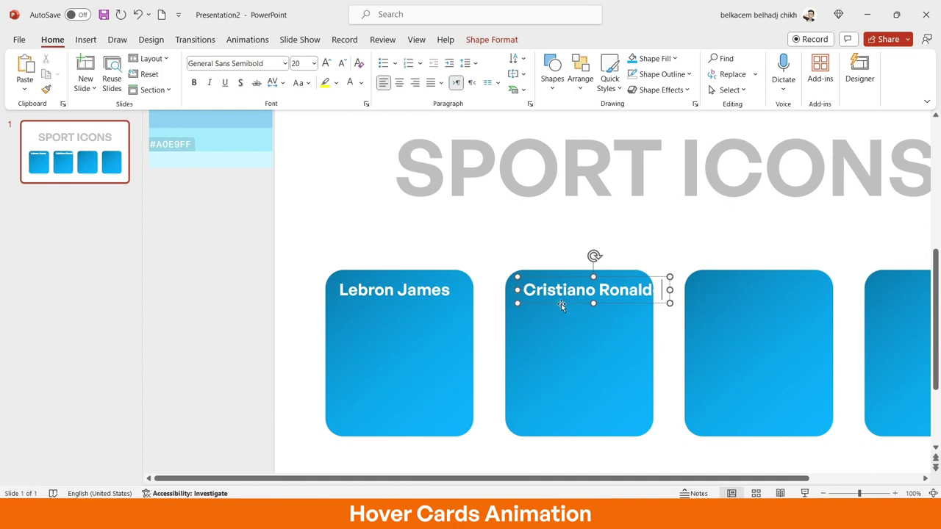
pyautogui.click(561, 303)
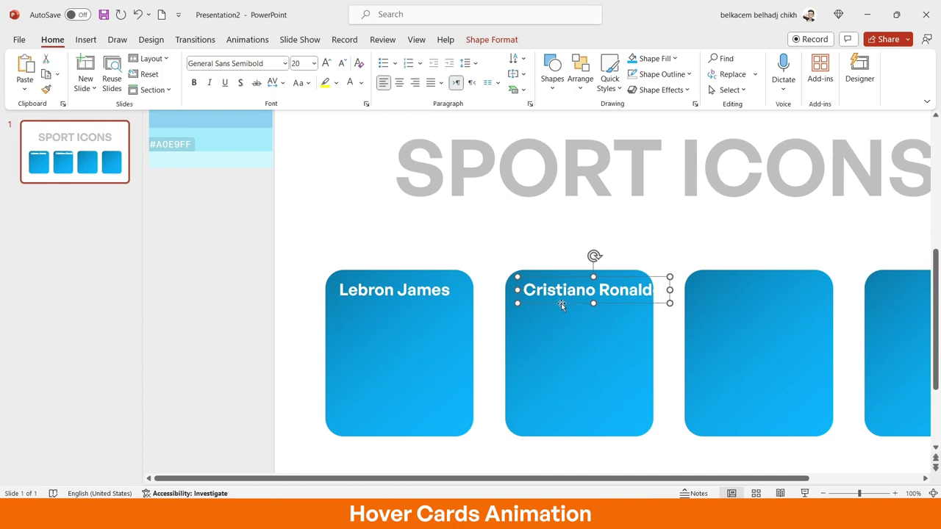
# Shrink both card labels to 18 pt and copy the second label onto the third card.
pyautogui.keyDown('shift'); pyautogui.click(421, 297); pyautogui.keyUp('shift')
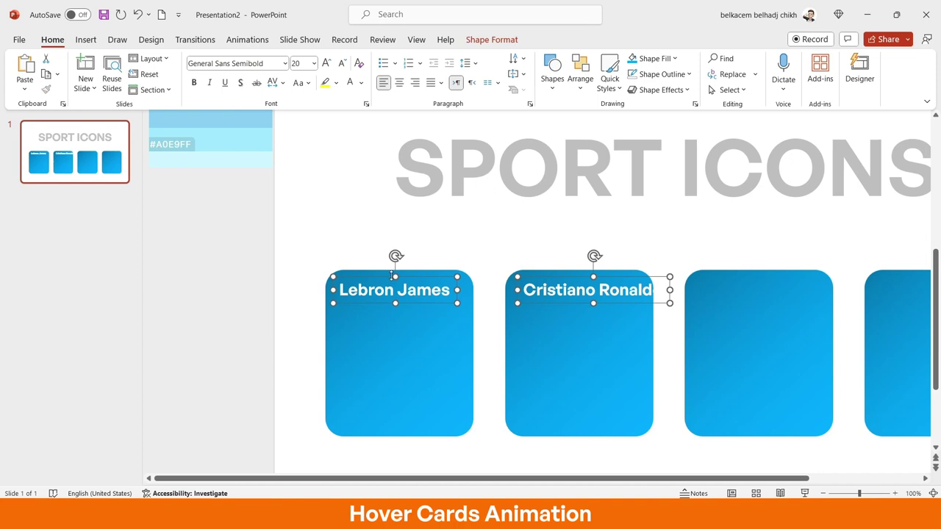
pyautogui.click(342, 63)
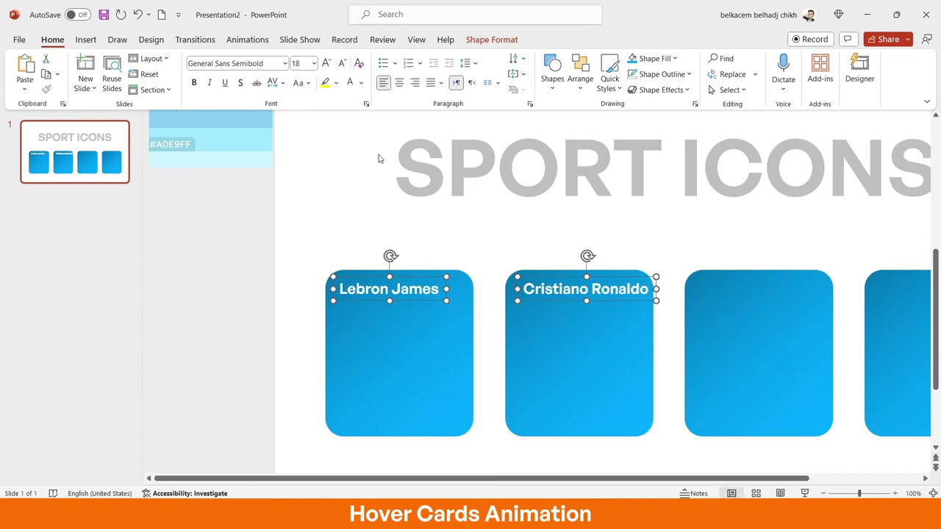
pyautogui.click(530, 291)
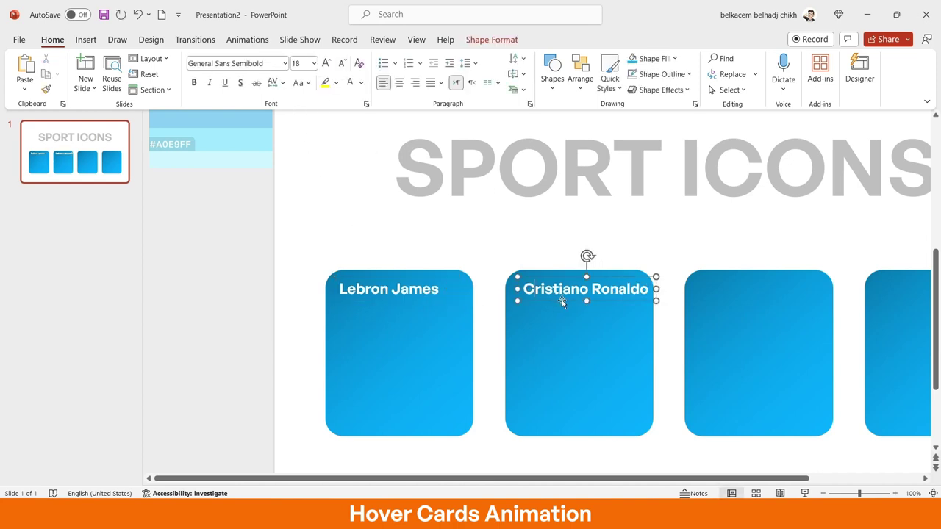
pyautogui.moveTo(562, 300); pyautogui.dragTo(724, 302)
# Retitle the third card with the swimmer's full name.
pyautogui.doubleClick(727, 290)
pyautogui.hotkey('ctrl', 'a')
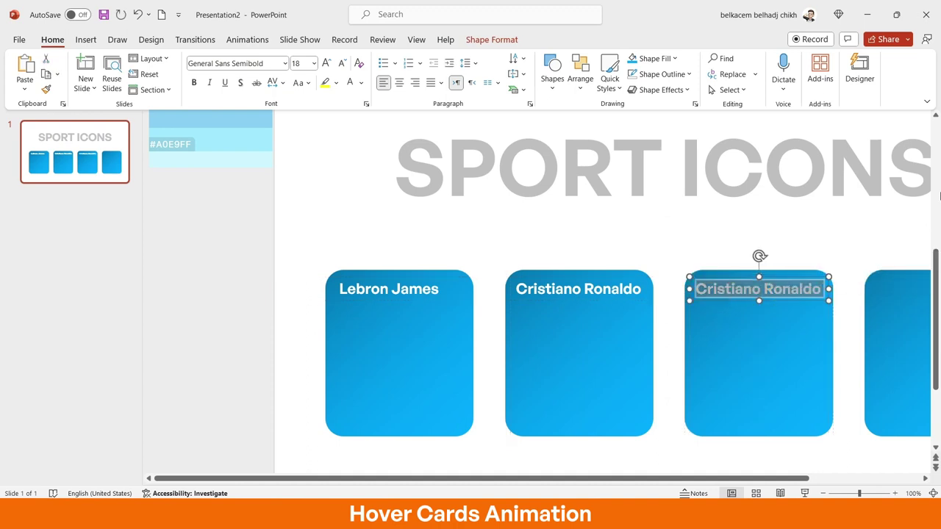
pyautogui.write('Micheal')
pyautogui.press('capslock')
pyautogui.write('Pheleps')
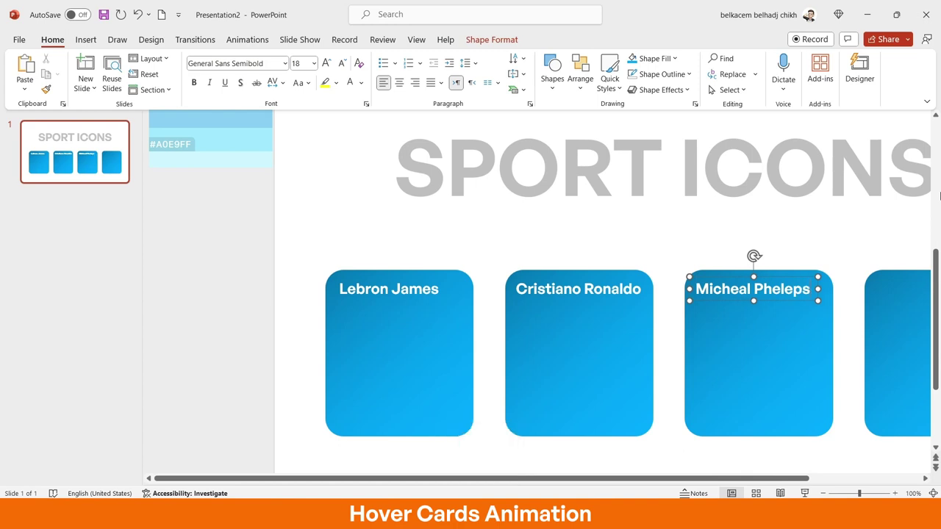
pyautogui.moveTo(570, 483); pyautogui.dragTo(660, 477)
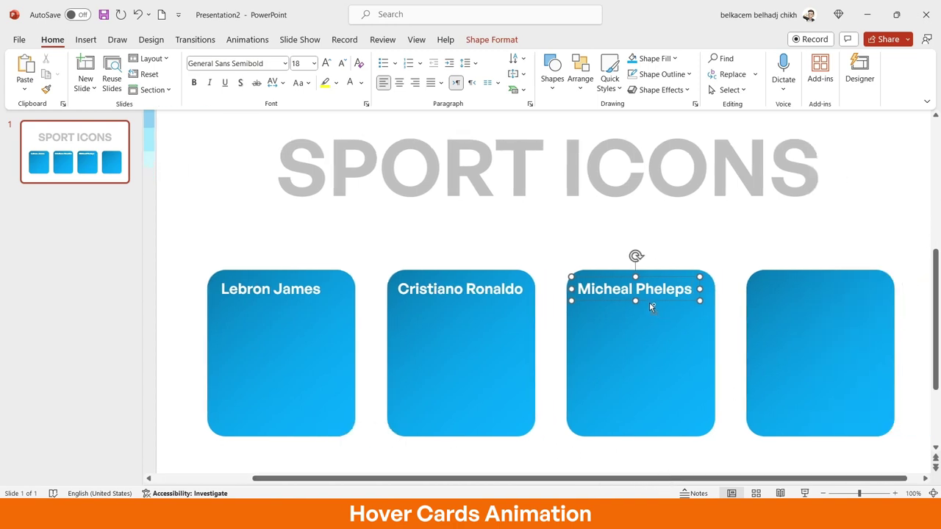
# Copy the label onto the fourth card, paste in the tennis player's name, and zoom out.
pyautogui.moveTo(645, 299); pyautogui.dragTo(828, 357)
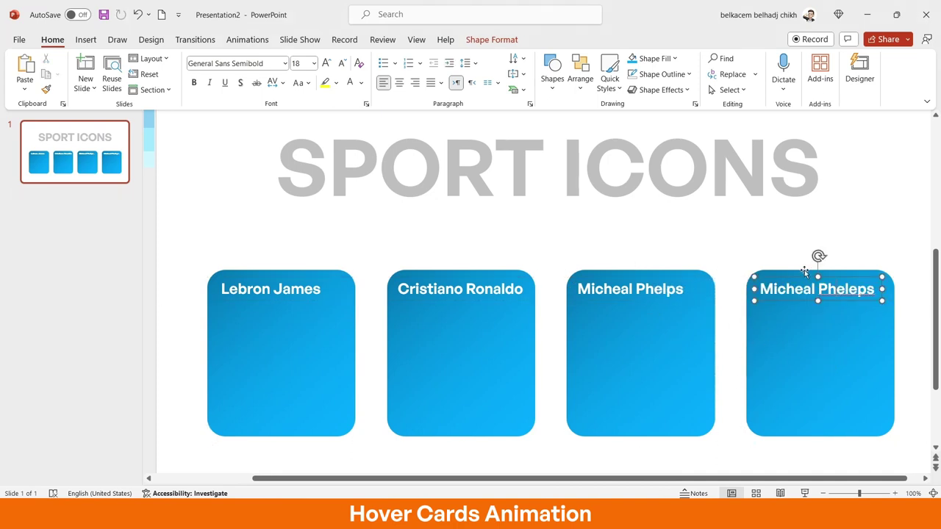
pyautogui.tripleClick(790, 289)
pyautogui.rightClick(790, 289)
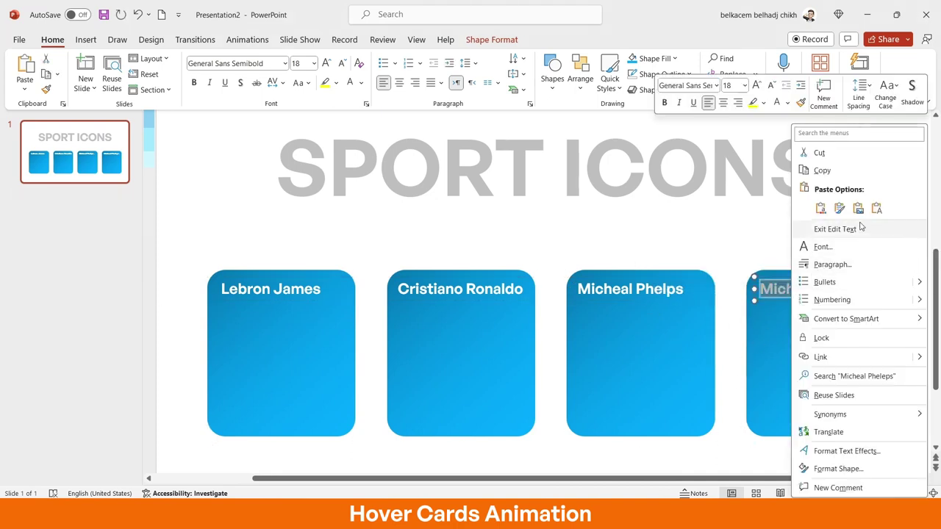
pyautogui.click(853, 168)
pyautogui.click(757, 246)
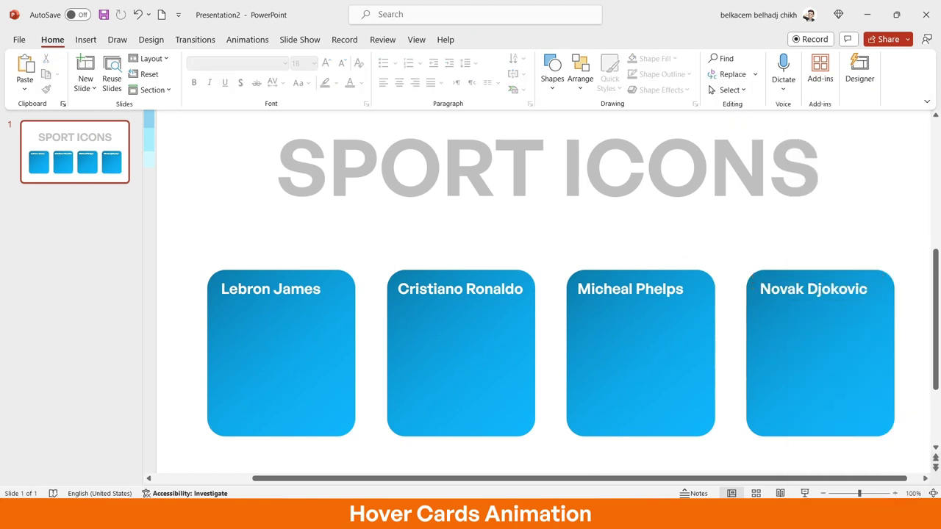
pyautogui.moveTo(859, 493); pyautogui.dragTo(848, 493)
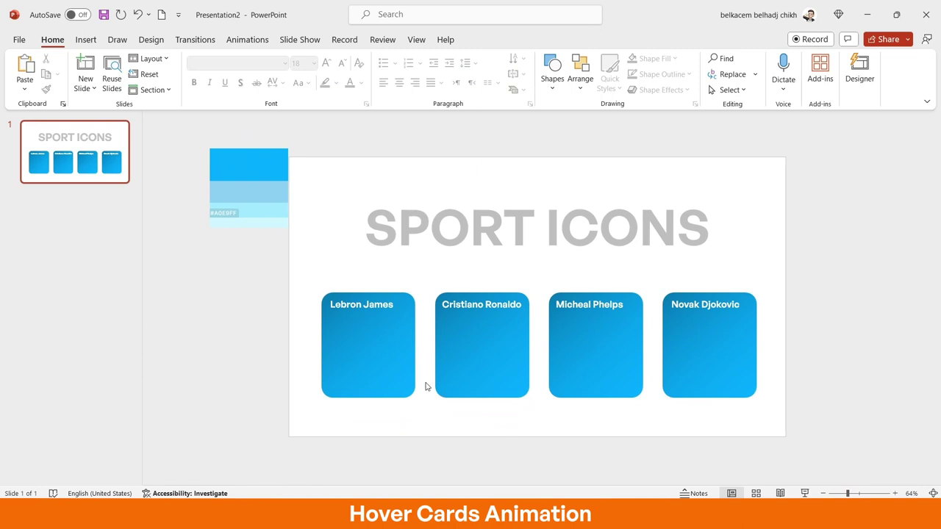
# Select all four card name labels and reduce them from 18 to 16 pt.
pyautogui.click(369, 311)
pyautogui.keyDown('shift'); pyautogui.click(485, 307); pyautogui.keyUp('shift')
pyautogui.keyDown('shift'); pyautogui.click(599, 309); pyautogui.keyUp('shift')
pyautogui.keyDown('shift'); pyautogui.click(671, 304); pyautogui.keyUp('shift')
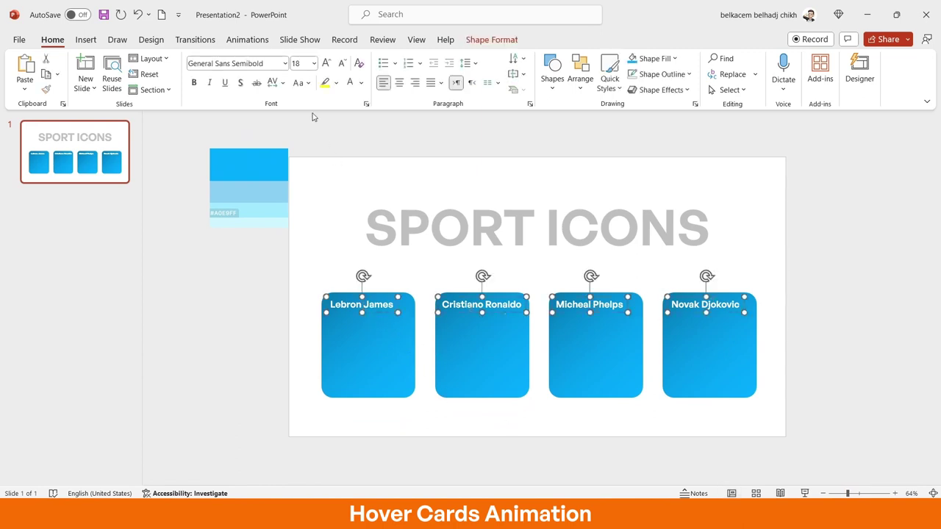
pyautogui.click(342, 63)
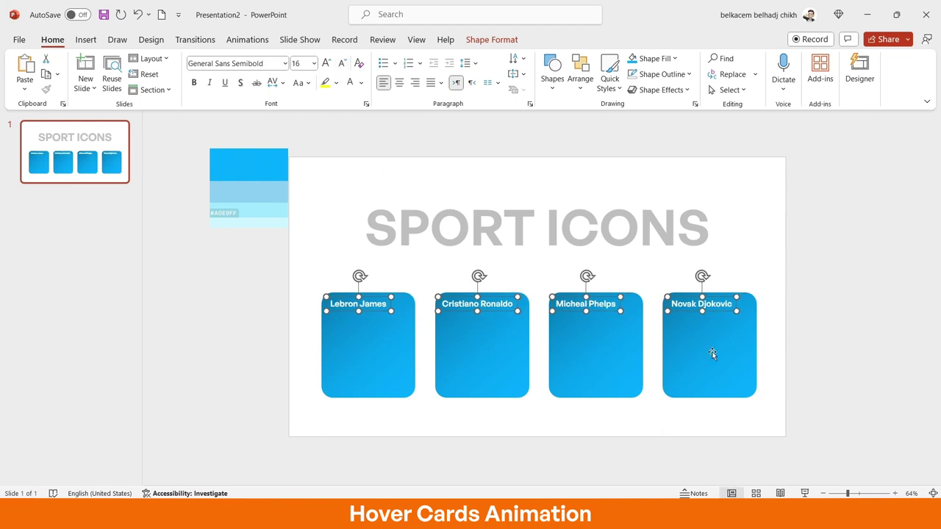
pyautogui.click(847, 311)
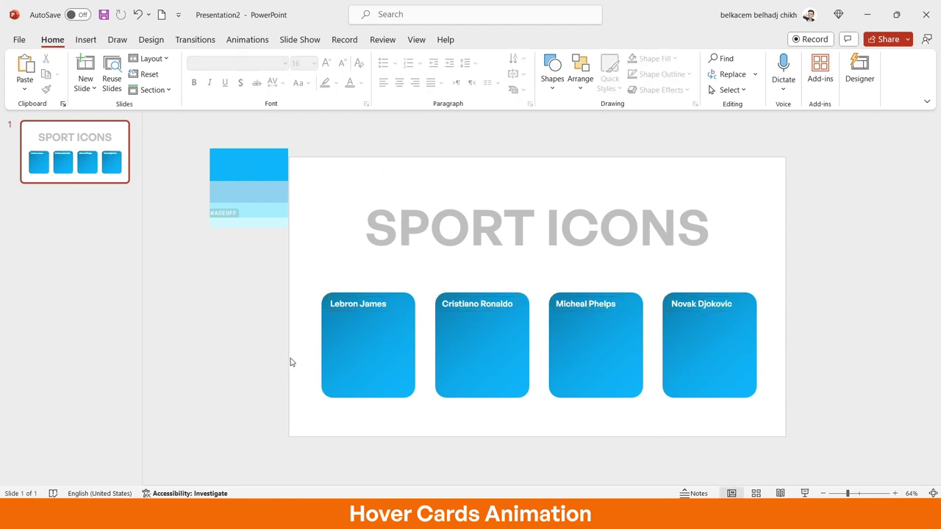
# Duplicate the Lebron James title below itself as a quote mark enlarged to 72 pt.
pyautogui.click(350, 307)
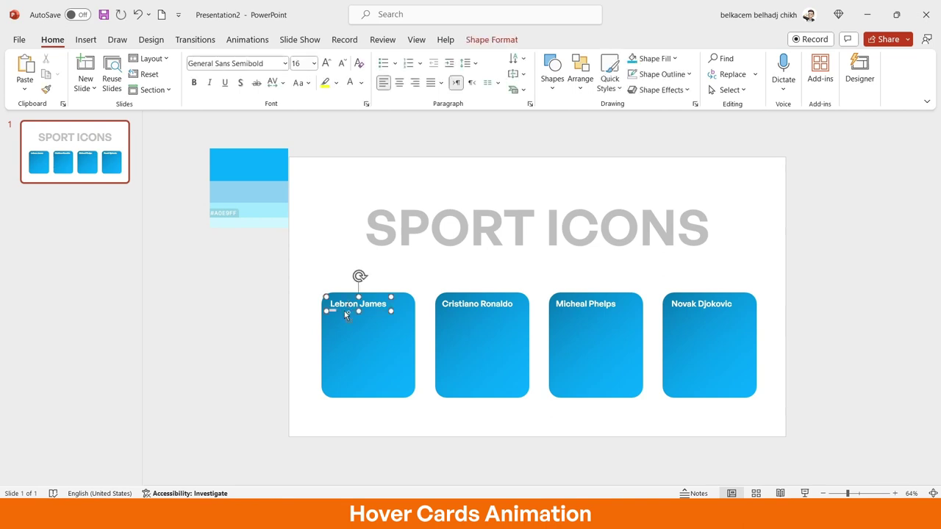
pyautogui.click(344, 311)
pyautogui.moveTo(344, 311); pyautogui.dragTo(344, 329)
pyautogui.tripleClick(346, 322)
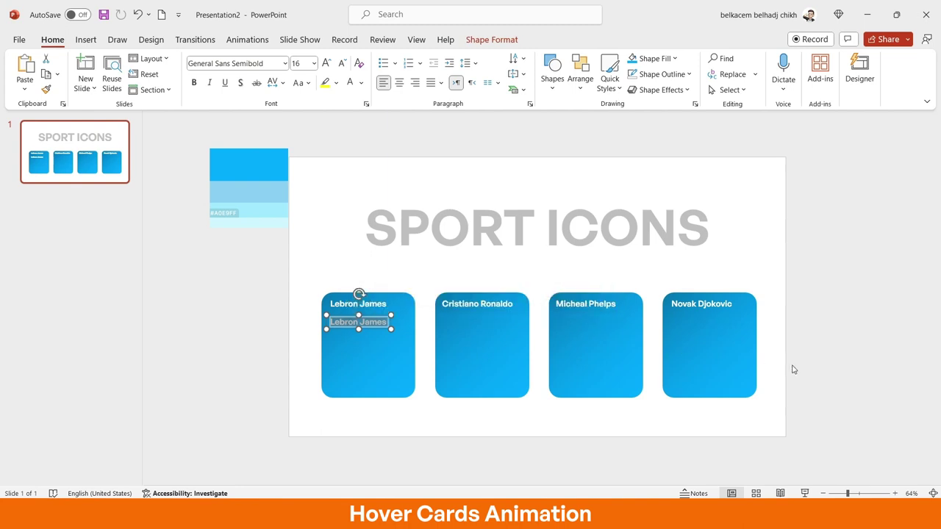
pyautogui.press('BackSpace')
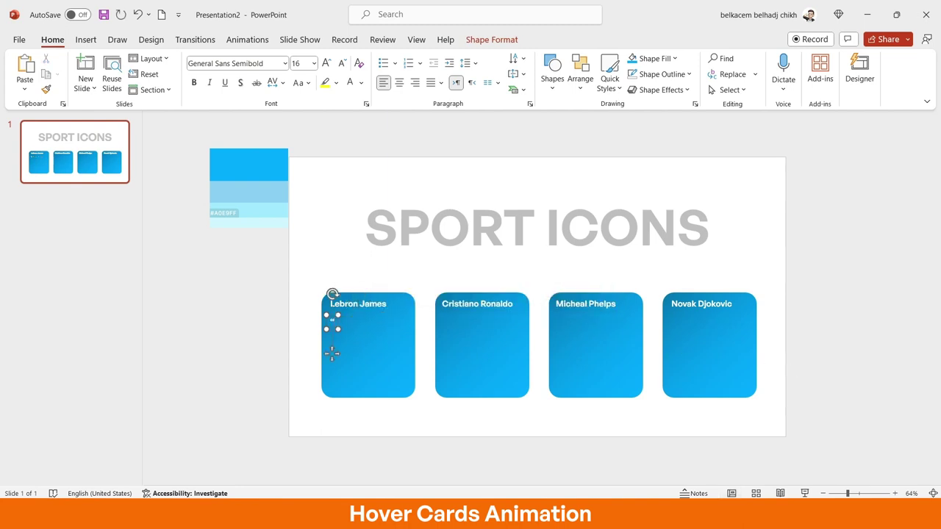
pyautogui.press('Escape')
pyautogui.click(326, 63)
pyautogui.click(326, 63)
pyautogui.click(327, 64)
pyautogui.click(326, 63)
pyautogui.click(326, 63)
pyautogui.click(327, 64)
pyautogui.click(327, 63)
pyautogui.click(327, 63)
pyautogui.click(327, 63)
pyautogui.click(326, 64)
pyautogui.click(326, 64)
pyautogui.click(327, 63)
pyautogui.click(327, 63)
# Copy the quote mark onto the Cristiano, Phelps and Novak cards.
pyautogui.scroll(2, 335, 338)
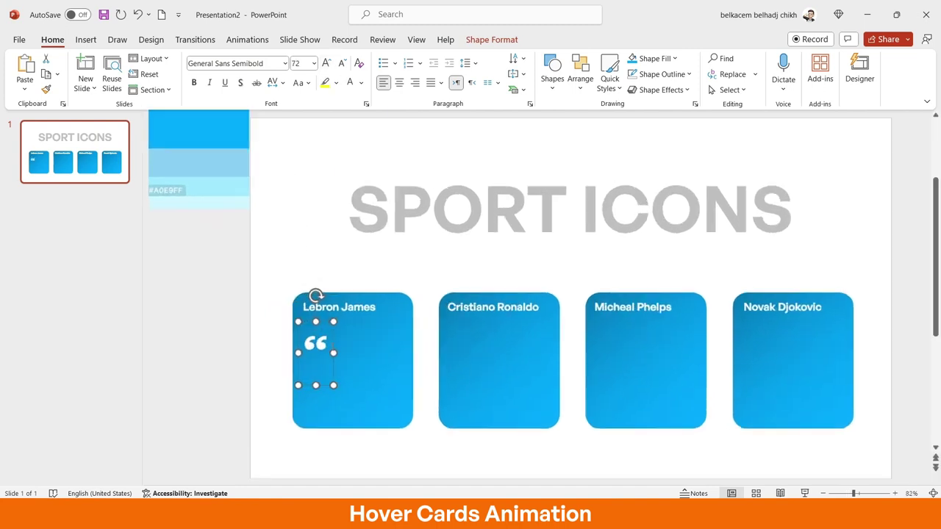
pyautogui.moveTo(330, 343); pyautogui.dragTo(619, 374)
pyautogui.moveTo(620, 338); pyautogui.dragTo(768, 376)
pyautogui.click(570, 277)
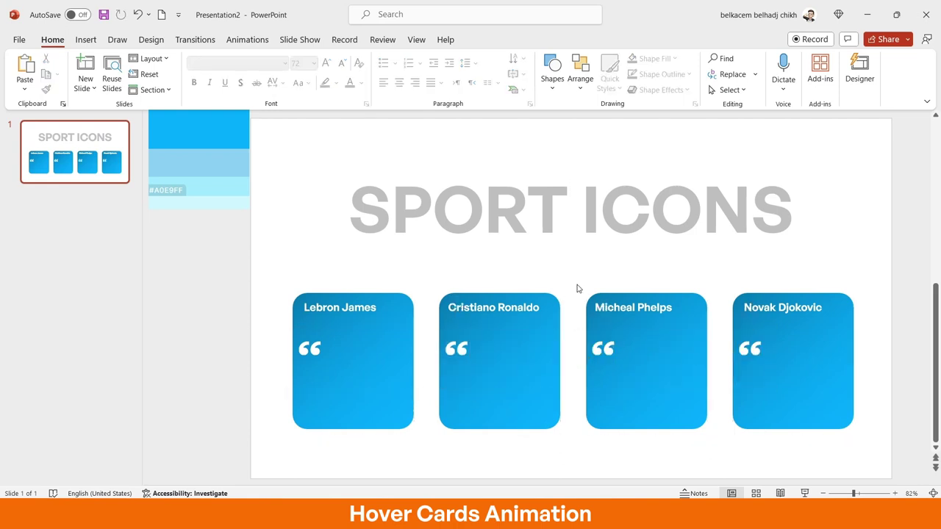
# Copy the Lebron James title below the quote mark in regular General Sans at 12 pt.
pyautogui.click(361, 310)
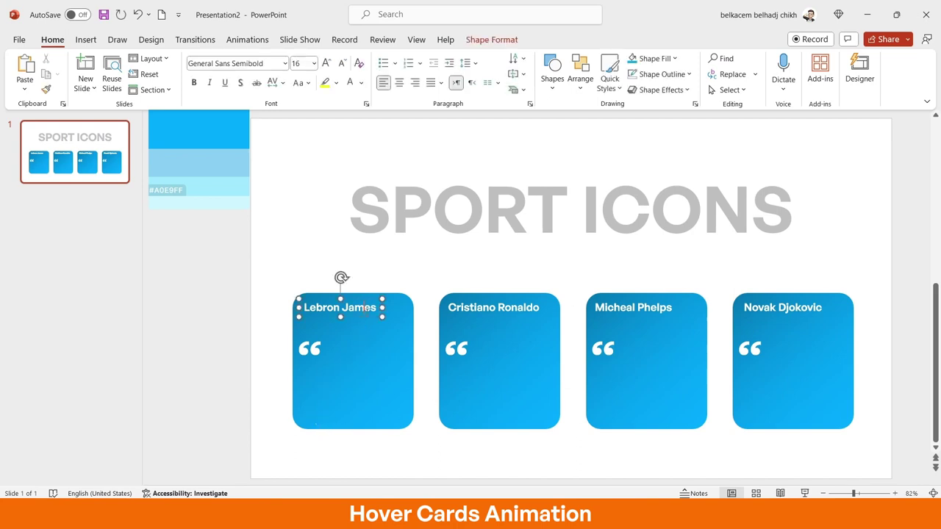
pyautogui.moveTo(372, 314); pyautogui.dragTo(382, 377)
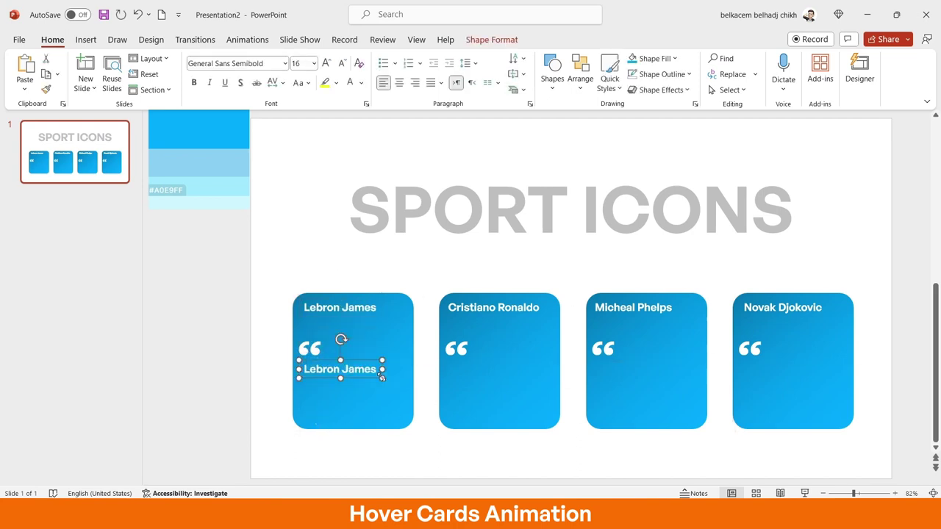
pyautogui.click(274, 63)
pyautogui.click(274, 63)
pyautogui.moveTo(273, 63); pyautogui.dragTo(236, 64)
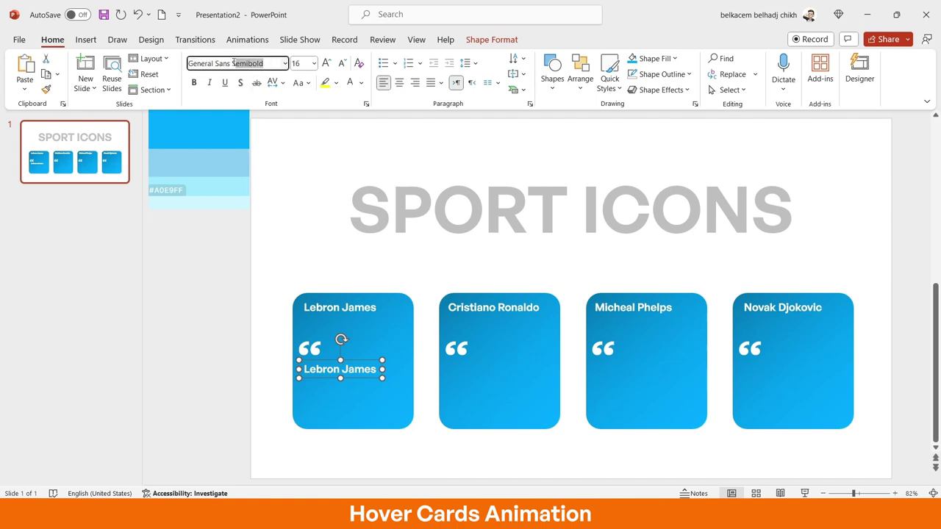
pyautogui.press('BackSpace')
pyautogui.press('Return')
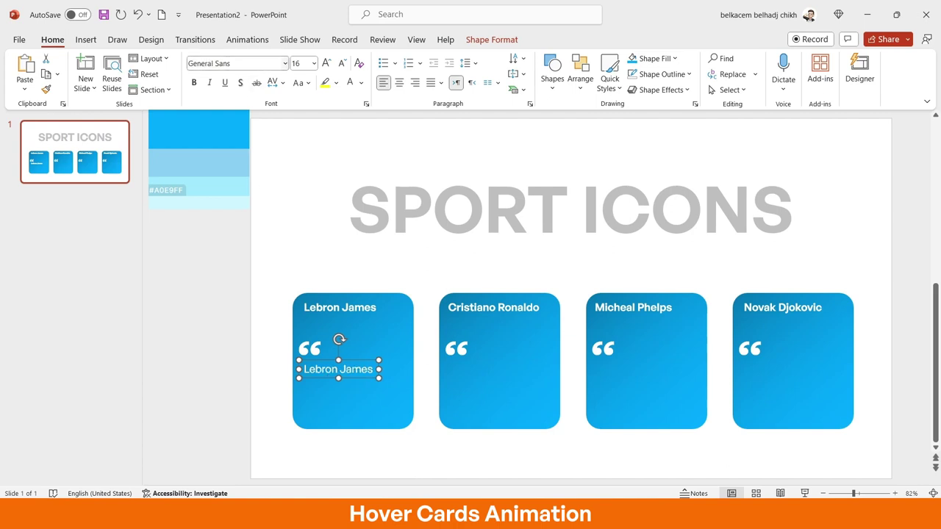
pyautogui.click(342, 63)
pyautogui.click(342, 63)
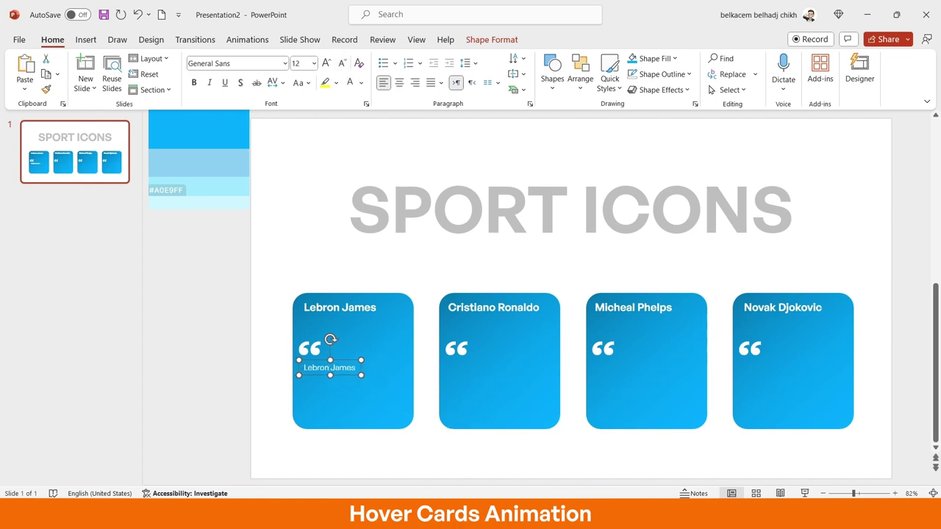
pyautogui.click(419, 445)
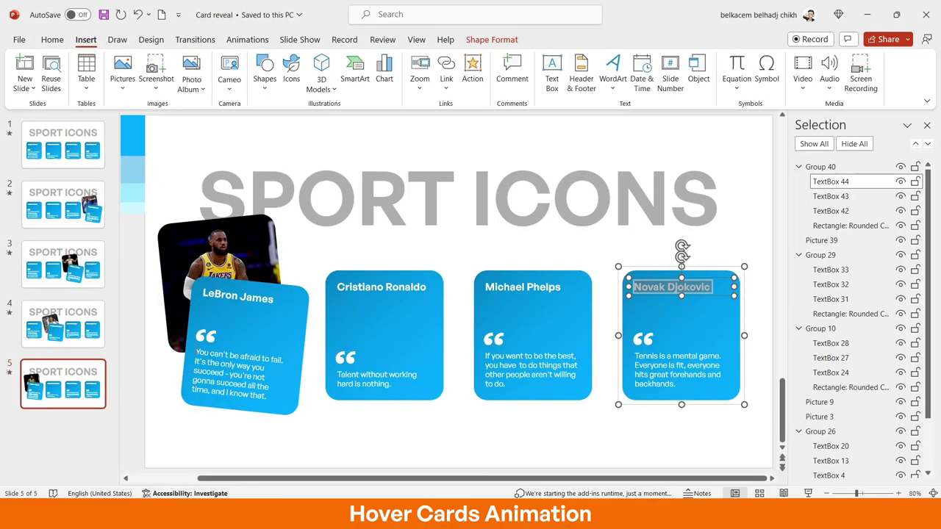
# Paste LeBron's quote from Card reveal over the placeholder text on the Lebron James card.
pyautogui.click(239, 371)
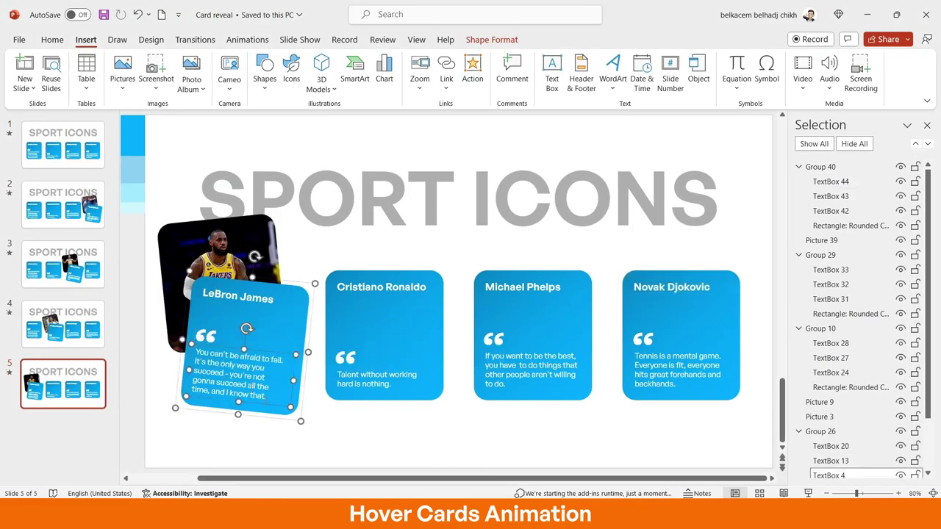
pyautogui.moveTo(264, 395); pyautogui.dragTo(195, 350)
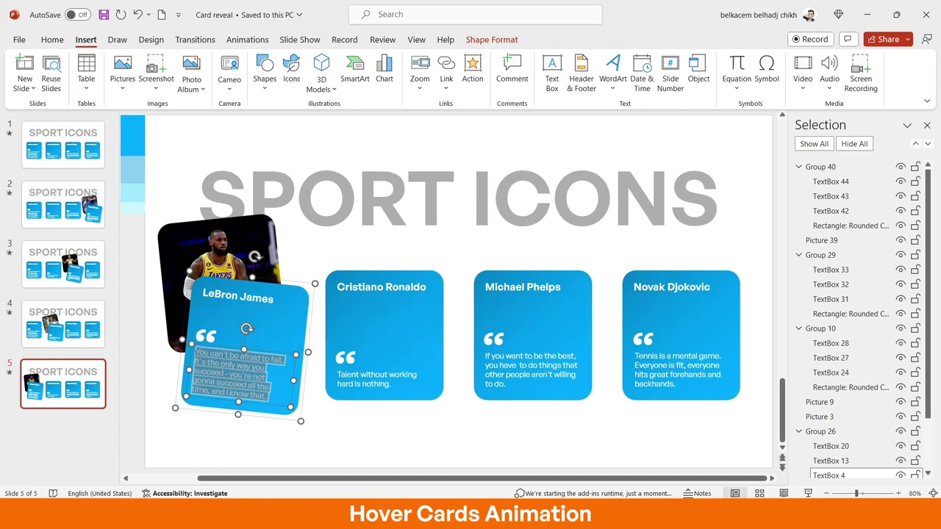
pyautogui.hotkey('alt', 'Tab')
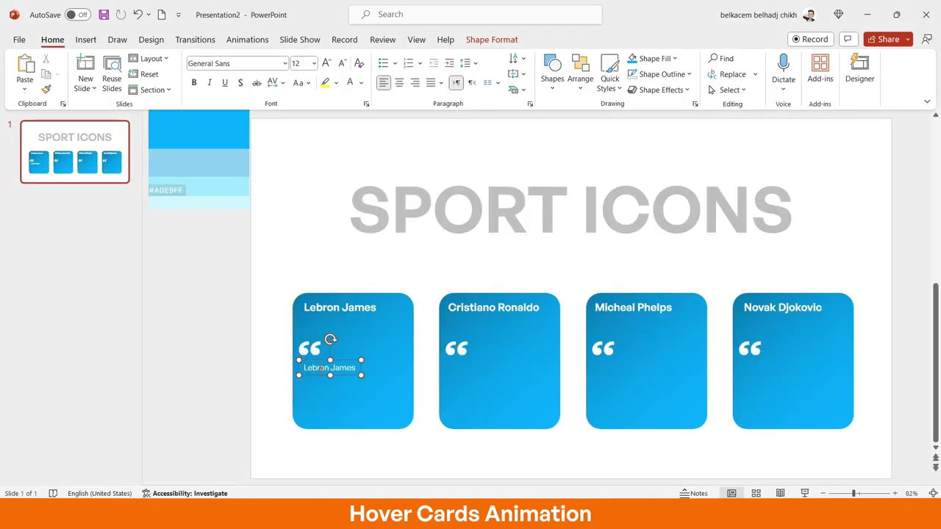
pyautogui.hotkey('ctrl', 'a')
pyautogui.rightClick(324, 369)
pyautogui.click(407, 210)
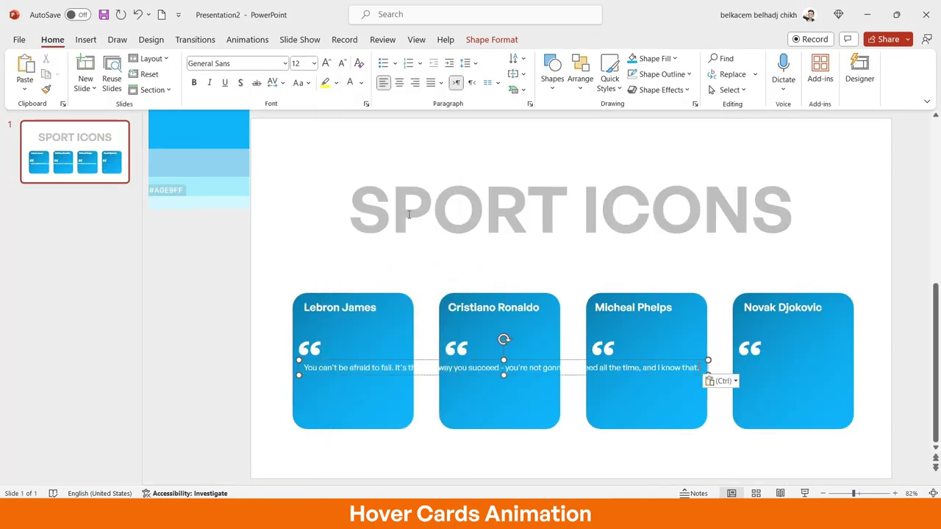
# Narrow the quote box to fit the card, lower it, and copy it onto the Cristiano card.
pyautogui.moveTo(710, 366); pyautogui.dragTo(398, 361)
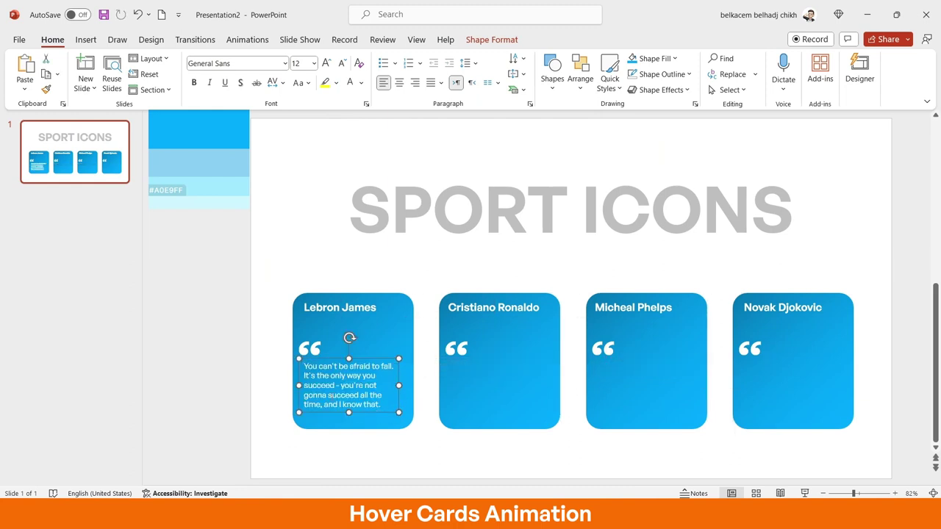
pyautogui.moveTo(325, 363); pyautogui.dragTo(336, 367)
pyautogui.click(416, 438)
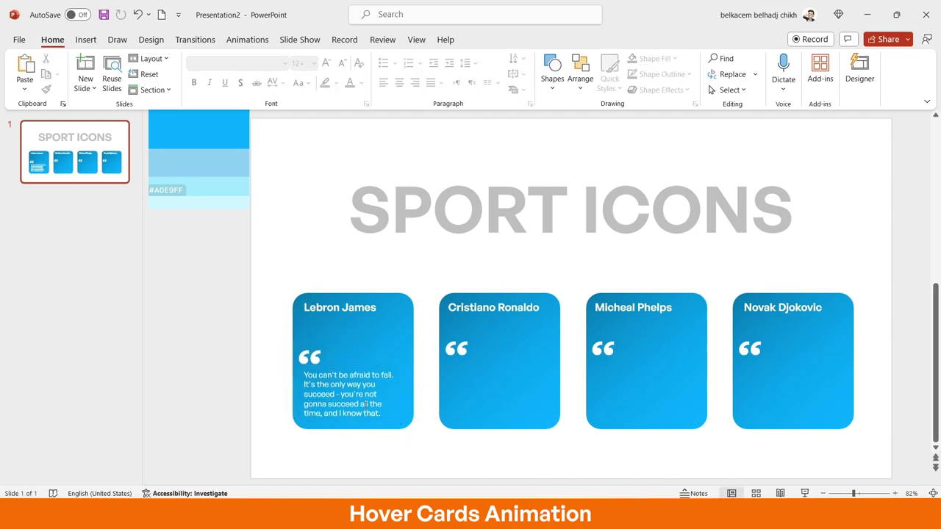
pyautogui.click(359, 394)
pyautogui.moveTo(375, 425); pyautogui.dragTo(524, 429)
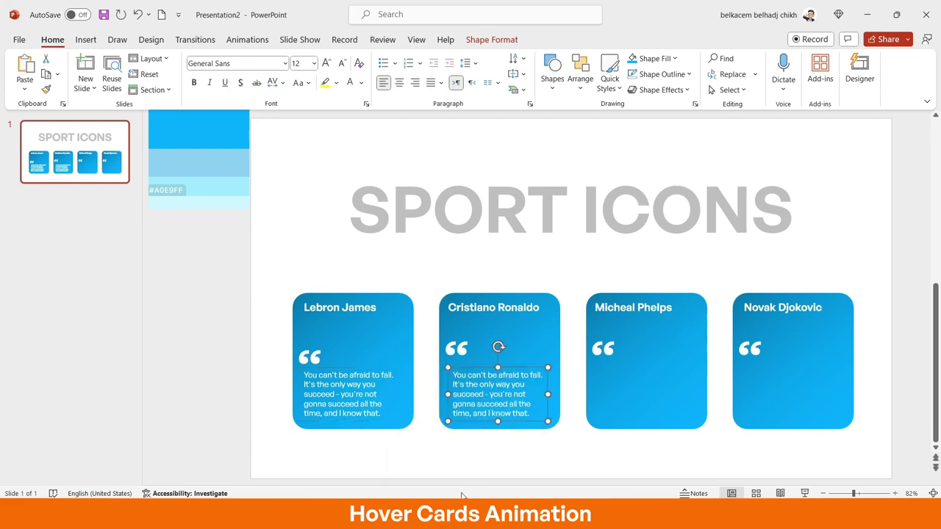
# Replace the Cristiano card's quote with Ronaldo's quote as plain text and move it lower.
pyautogui.moveTo(525, 518)
pyautogui.click(502, 476)
pyautogui.click(375, 379)
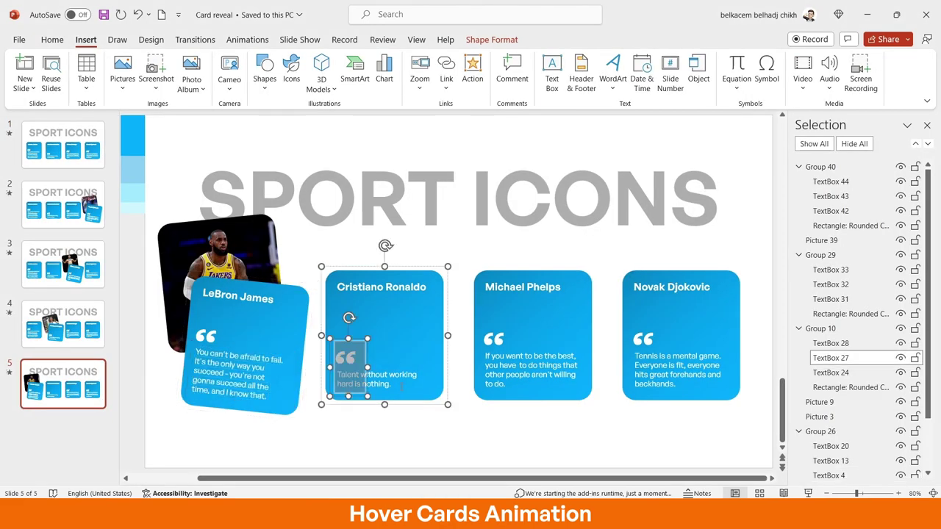
pyautogui.hotkey('ctrl', 'a')
pyautogui.moveTo(515, 518)
pyautogui.click(613, 451)
pyautogui.hotkey('ctrl', 'a')
pyautogui.rightClick(463, 378)
pyautogui.click(546, 88)
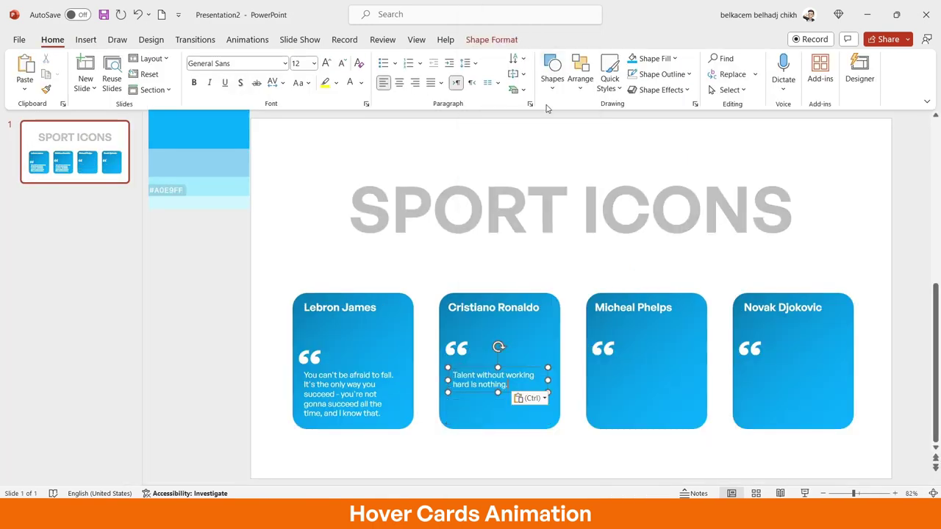
pyautogui.moveTo(486, 365); pyautogui.dragTo(485, 388)
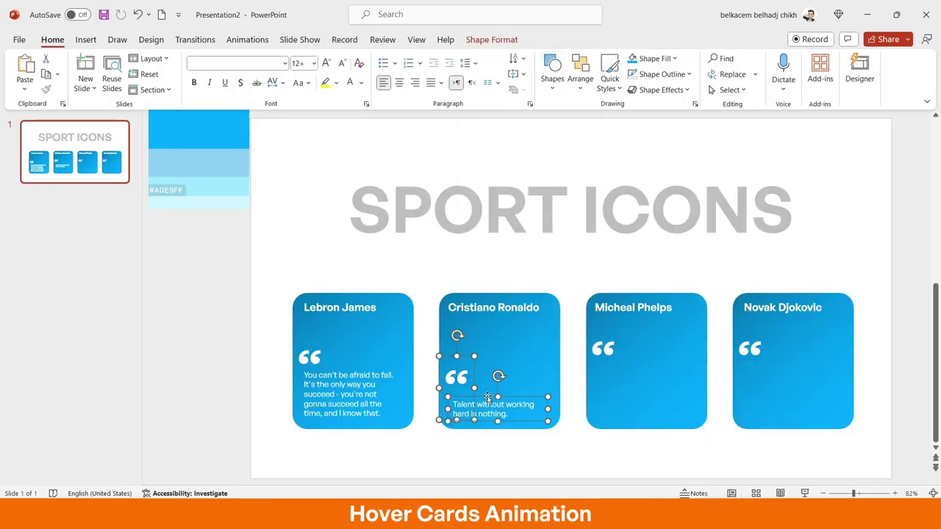
pyautogui.click(536, 446)
# Copy the quote box to the Micheal Phelps card and paste Phelps's quote into it.
pyautogui.click(497, 421)
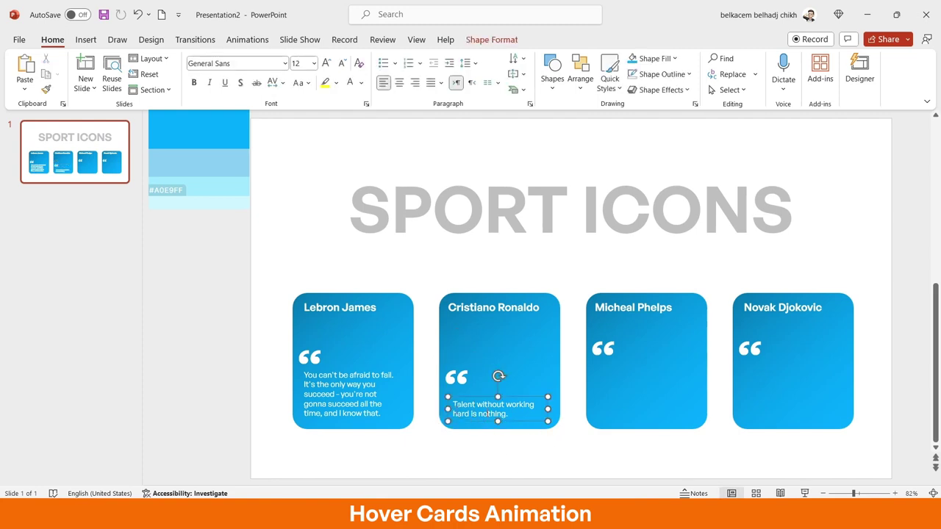
pyautogui.moveTo(367, 371); pyautogui.dragTo(659, 395)
pyautogui.moveTo(602, 368); pyautogui.dragTo(604, 367)
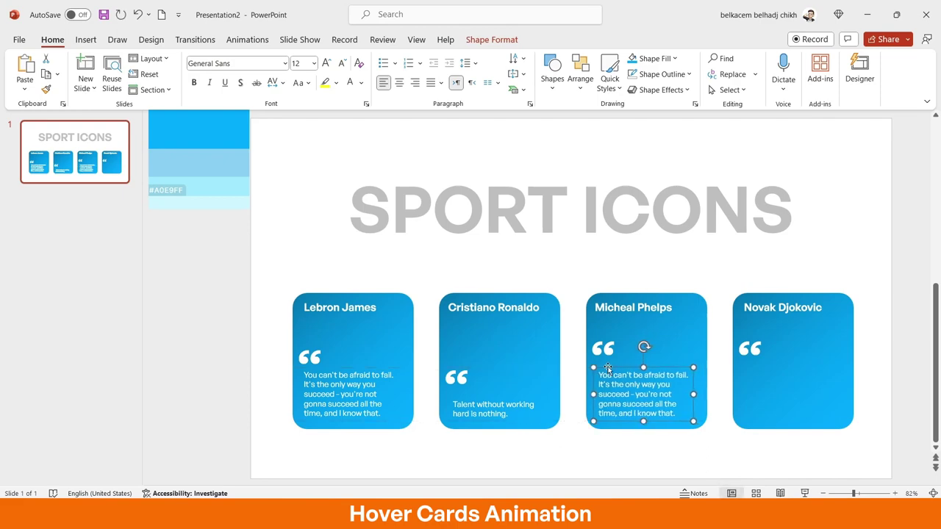
pyautogui.moveTo(525, 518)
pyautogui.click(505, 465)
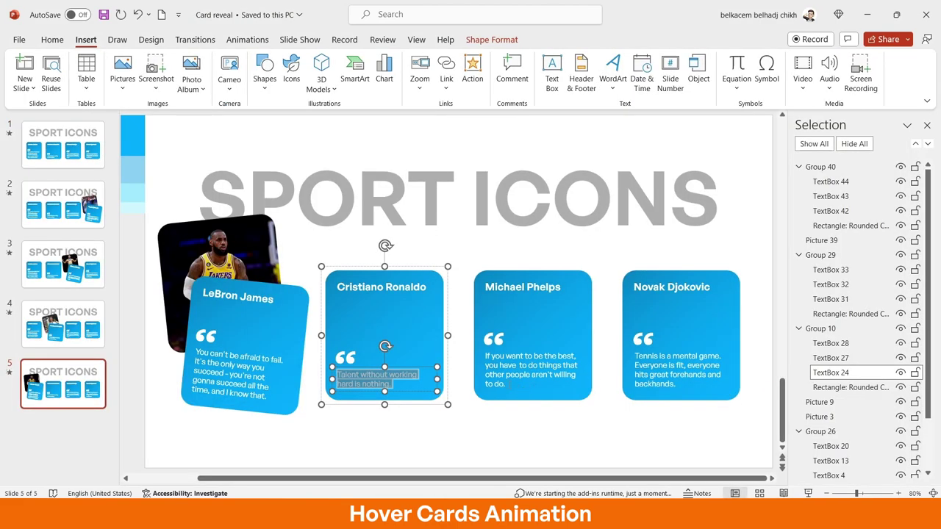
pyautogui.click(830, 299)
pyautogui.moveTo(525, 518)
pyautogui.click(561, 461)
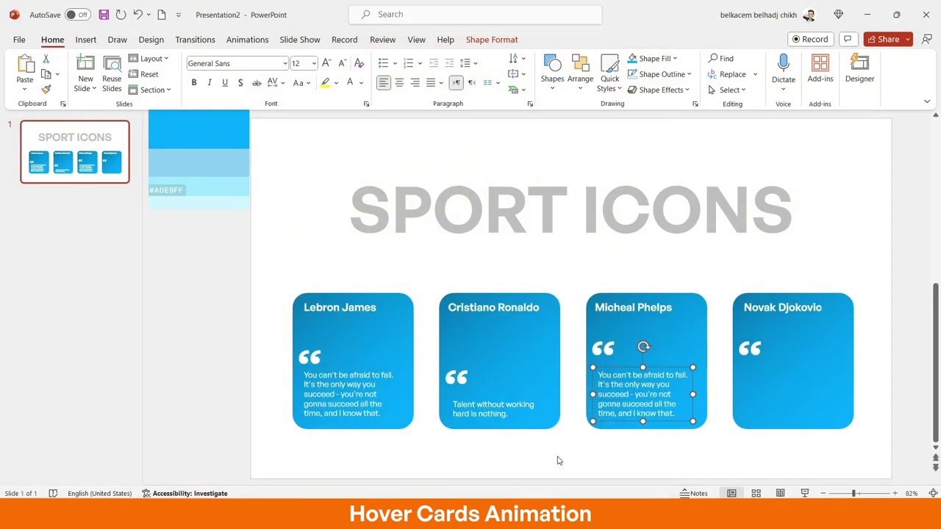
pyautogui.tripleClick(639, 393)
pyautogui.rightClick(610, 382)
pyautogui.click(647, 74)
pyautogui.moveTo(625, 362); pyautogui.dragTo(624, 372)
# Copy the quote box onto the Novak Djokovic card.
pyautogui.click(522, 430)
pyautogui.moveTo(403, 383); pyautogui.dragTo(837, 382)
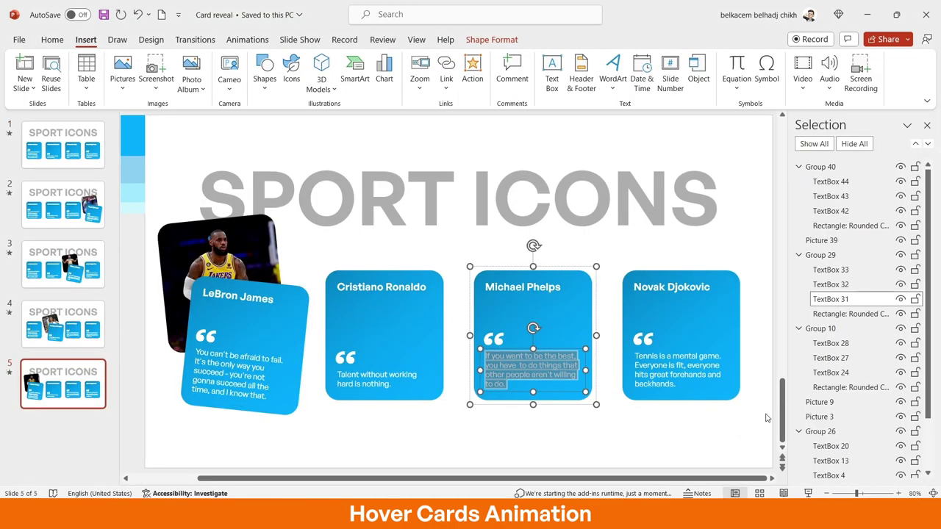
pyautogui.click(698, 389)
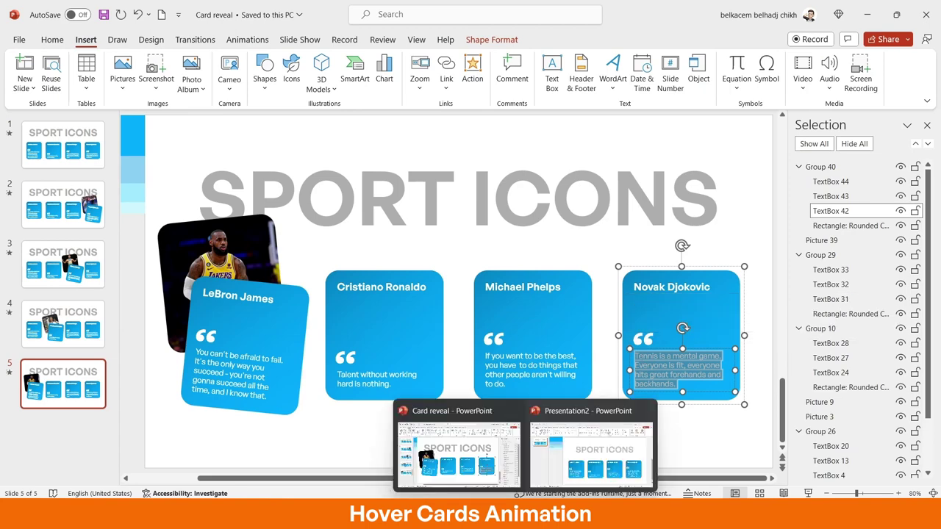
# Paste Novak Djokovic's tennis quote over the copied text on his card.
pyautogui.click(583, 456)
pyautogui.moveTo(825, 414); pyautogui.dragTo(748, 375)
pyautogui.rightClick(759, 378)
pyautogui.click(843, 87)
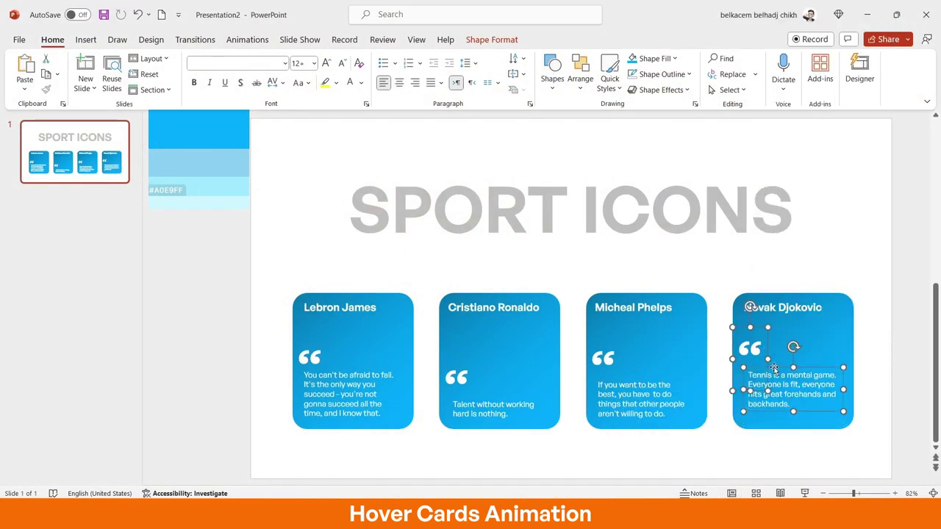
pyautogui.click(707, 447)
pyautogui.moveTo(854, 494); pyautogui.dragTo(845, 494)
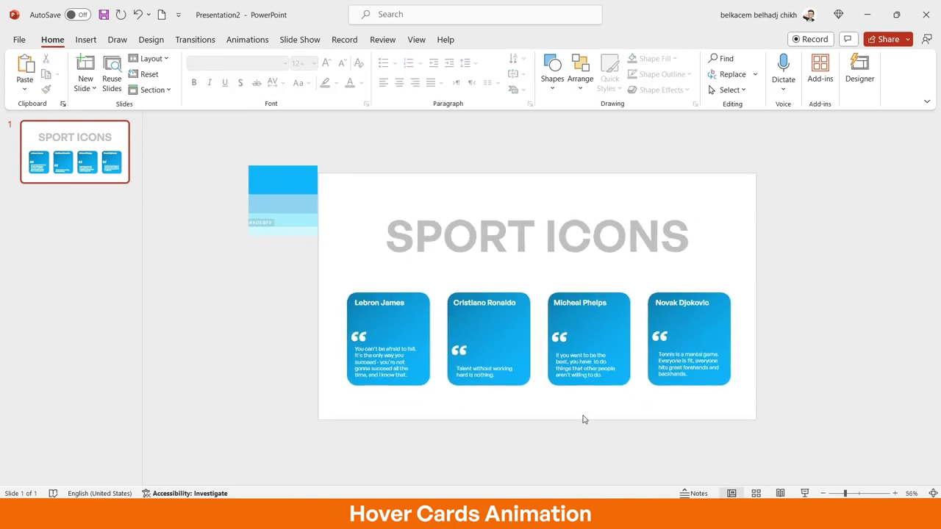
pyautogui.keyDown('ctrl'); pyautogui.scroll(3, 735, 474); pyautogui.keyUp('ctrl')
# Lower the quote marks on the Cristiano, Phelps and Novak cards to sit above their quotes.
pyautogui.click(448, 372)
pyautogui.moveTo(452, 359); pyautogui.dragTo(452, 367)
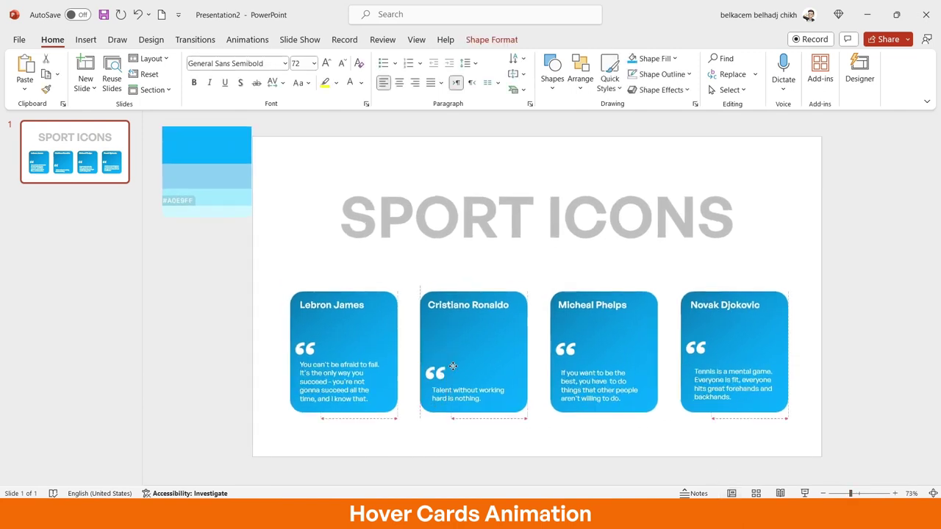
pyautogui.moveTo(576, 338); pyautogui.dragTo(580, 347)
pyautogui.moveTo(709, 341); pyautogui.dragTo(711, 351)
pyautogui.click(844, 322)
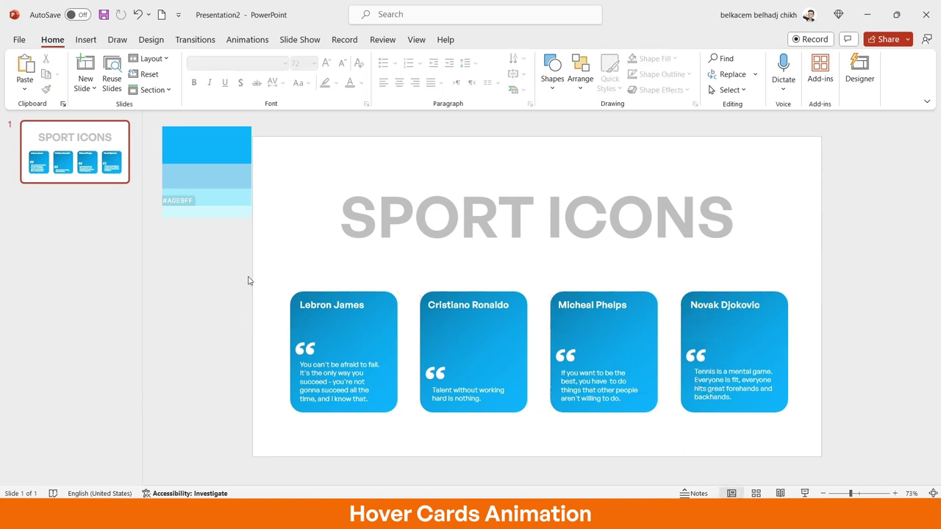
# Group the shapes of the Lebron, Cristiano and Micheal cards into one object each.
pyautogui.moveTo(246, 276); pyautogui.dragTo(399, 434)
pyautogui.rightClick(361, 352)
pyautogui.moveTo(457, 179)
pyautogui.click(528, 178)
pyautogui.moveTo(408, 278); pyautogui.dragTo(540, 432)
pyautogui.rightClick(492, 341)
pyautogui.click(658, 167)
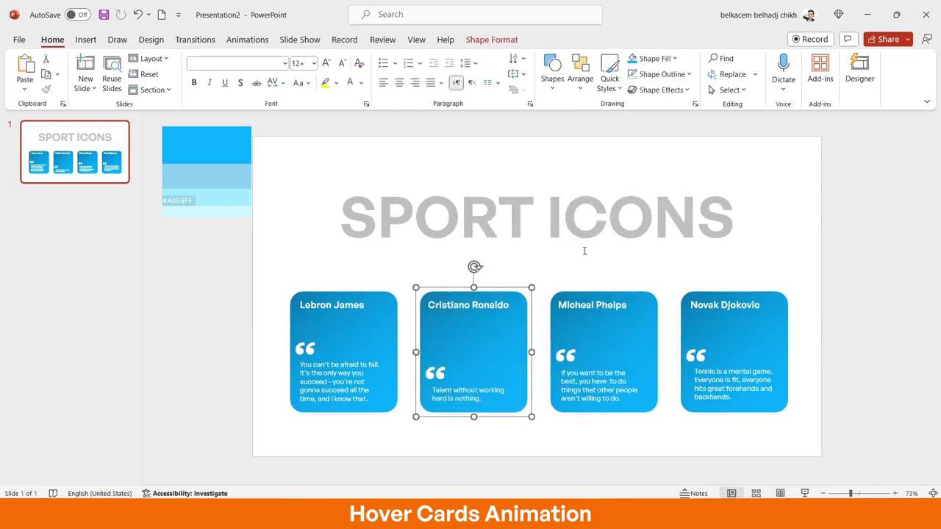
pyautogui.moveTo(538, 272); pyautogui.dragTo(674, 436)
pyautogui.rightClick(625, 327)
pyautogui.moveTo(647, 150)
pyautogui.click(798, 168)
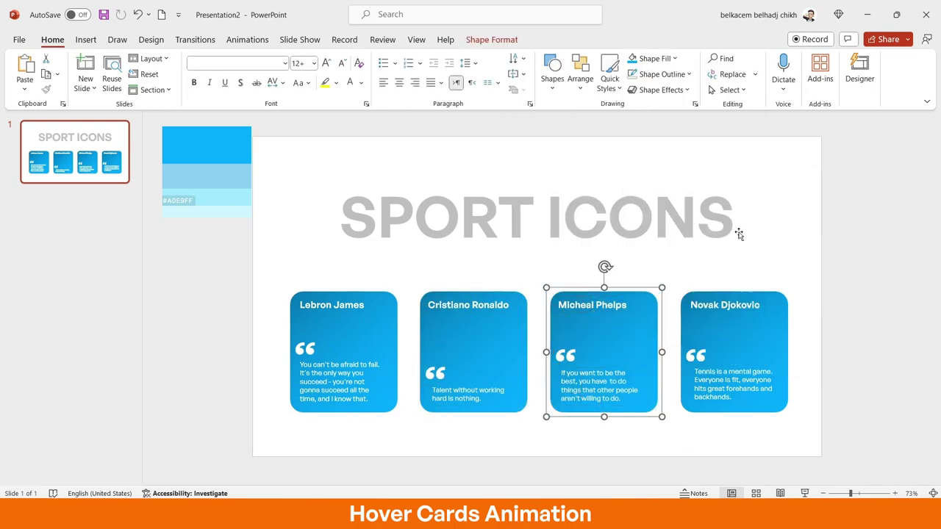
pyautogui.moveTo(669, 263); pyautogui.dragTo(772, 441)
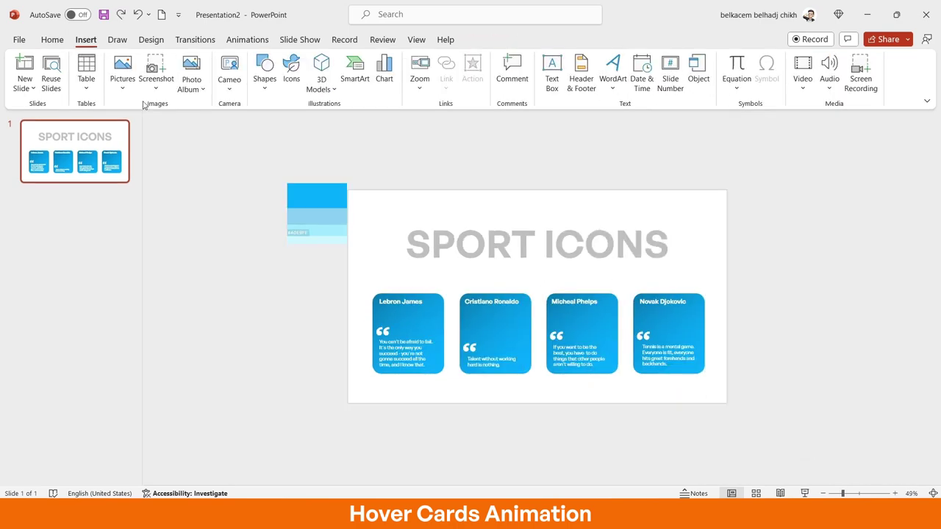
# Insert the tennis, Phelps, Ronaldo and LeBron photos from Downloads onto the slide.
pyautogui.click(123, 81)
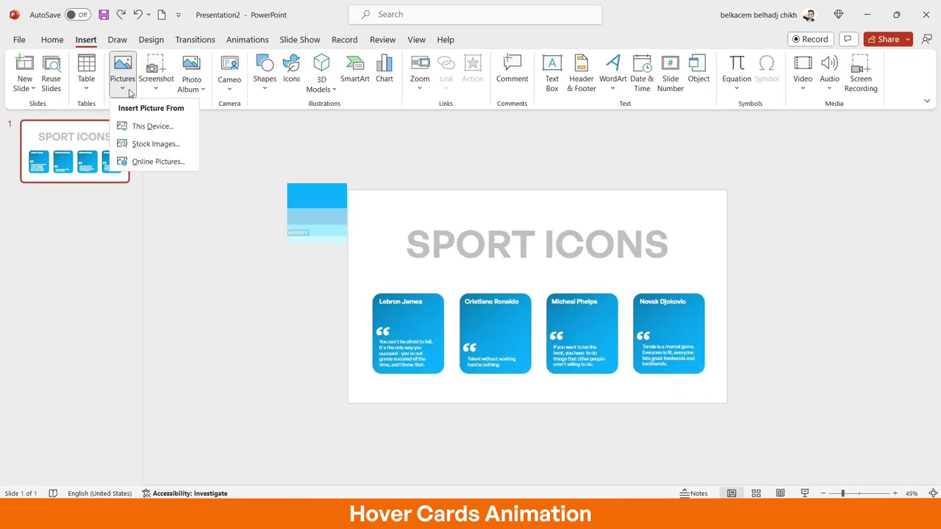
pyautogui.click(153, 125)
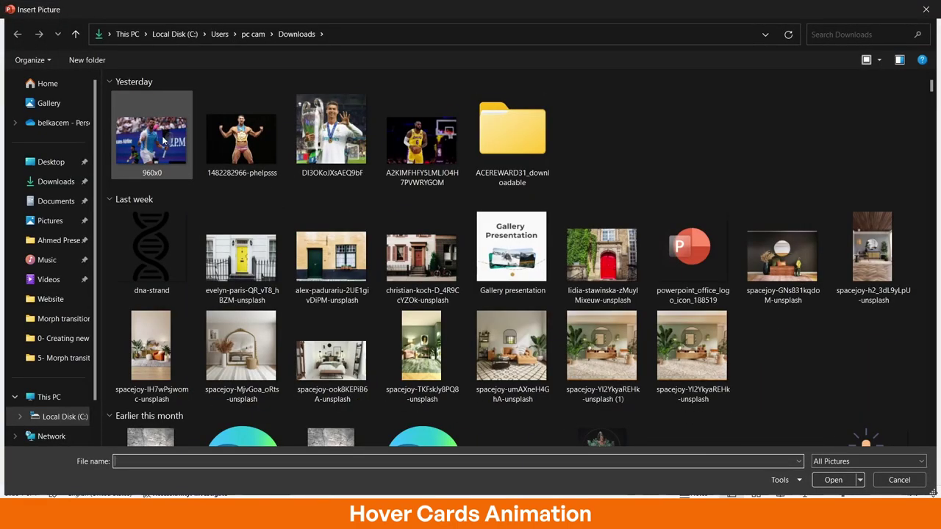
pyautogui.click(163, 140)
pyautogui.keyDown('ctrl'); pyautogui.click(241, 145); pyautogui.keyUp('ctrl')
pyautogui.keyDown('ctrl'); pyautogui.click(328, 152); pyautogui.keyUp('ctrl')
pyautogui.keyDown('ctrl'); pyautogui.click(387, 146); pyautogui.keyUp('ctrl')
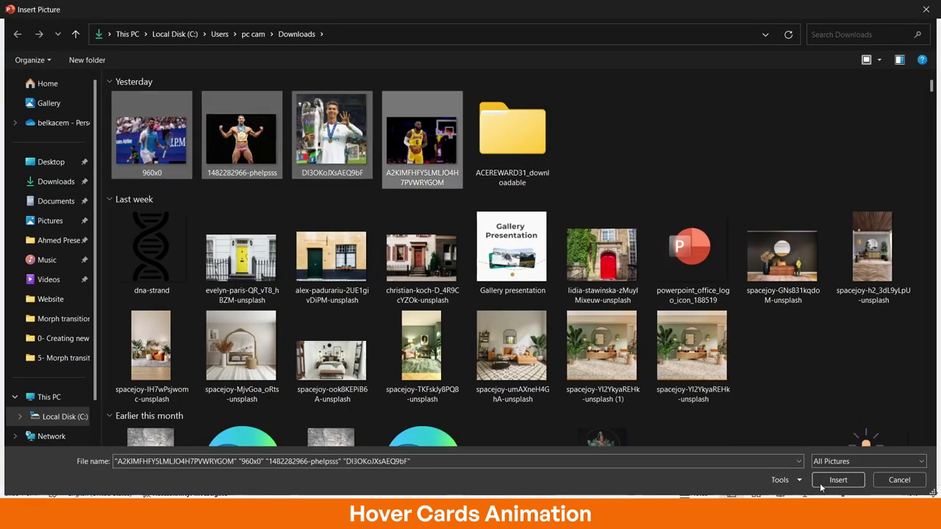
pyautogui.click(846, 485)
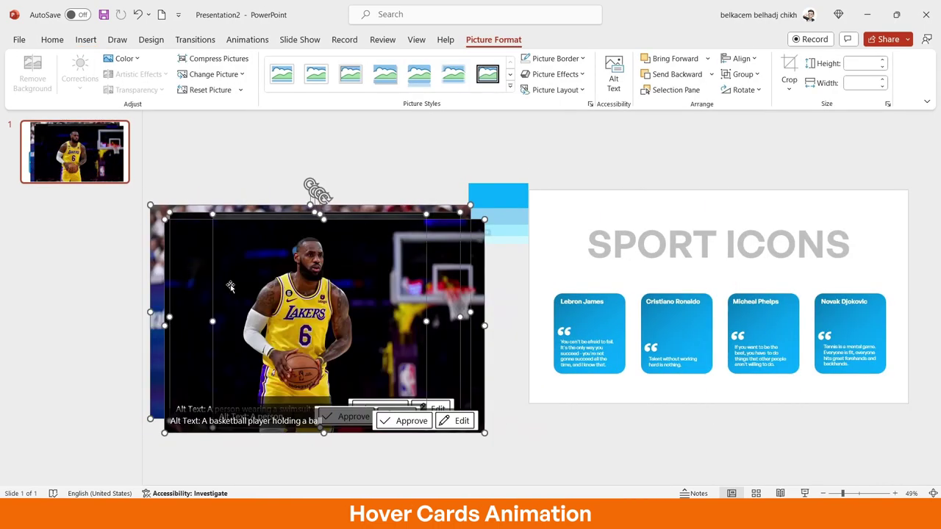
# Place the LeBron photo on the first card, shrink it to card size, and send it to back.
pyautogui.click(499, 282)
pyautogui.click(272, 268)
pyautogui.moveTo(272, 268); pyautogui.dragTo(655, 347)
pyautogui.moveTo(856, 465); pyautogui.dragTo(621, 329)
pyautogui.rightClick(622, 324)
pyautogui.click(642, 183)
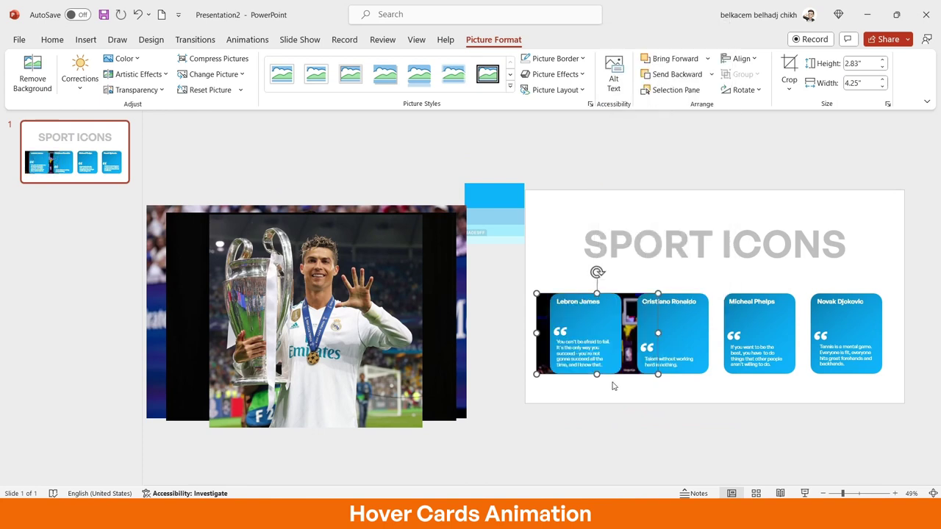
pyautogui.moveTo(629, 357); pyautogui.dragTo(623, 351)
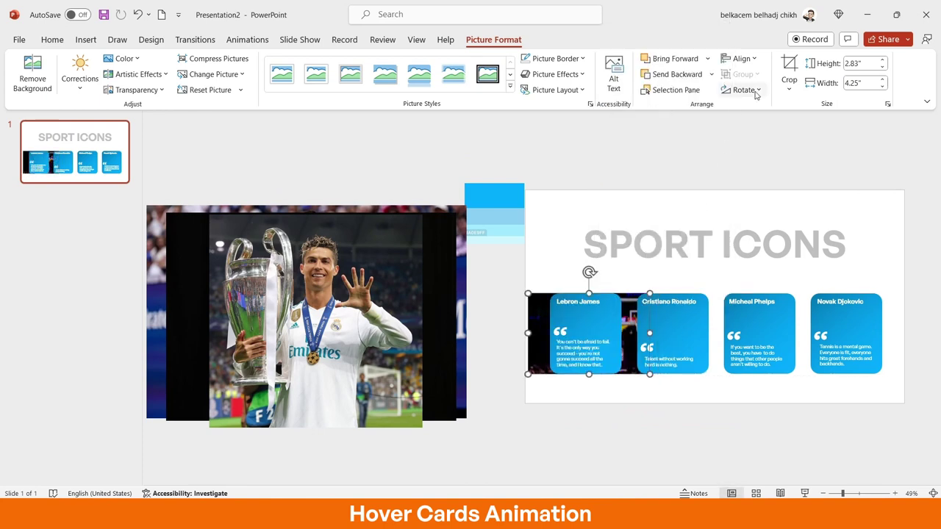
# Crop the LeBron photo's sides and shape it as a rounded rectangle matching the card's corners.
pyautogui.click(785, 72)
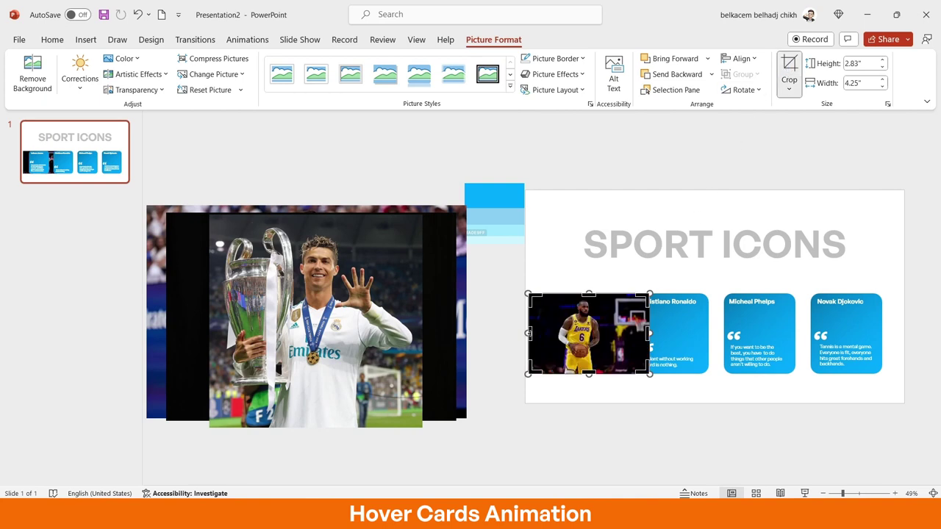
pyautogui.moveTo(529, 333); pyautogui.dragTo(551, 338)
pyautogui.moveTo(648, 333); pyautogui.dragTo(621, 340)
pyautogui.click(661, 439)
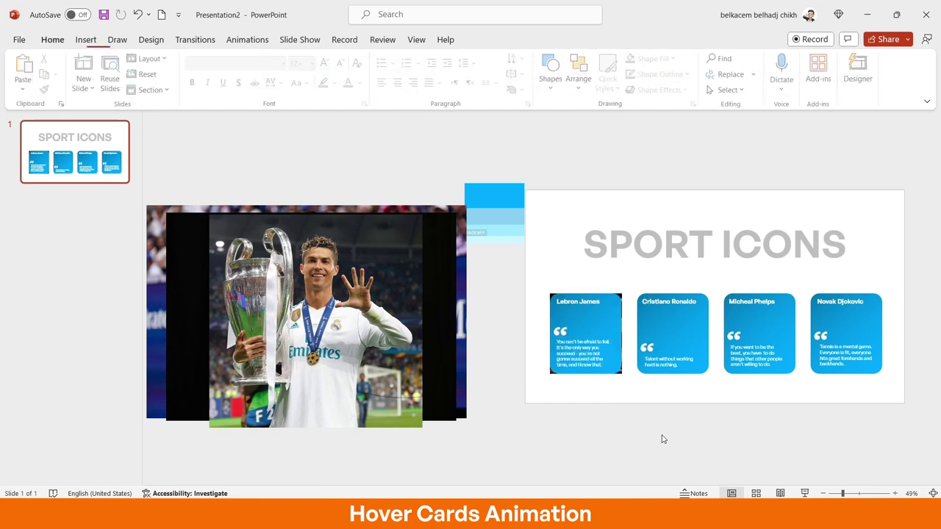
pyautogui.click(620, 293)
pyautogui.click(786, 79)
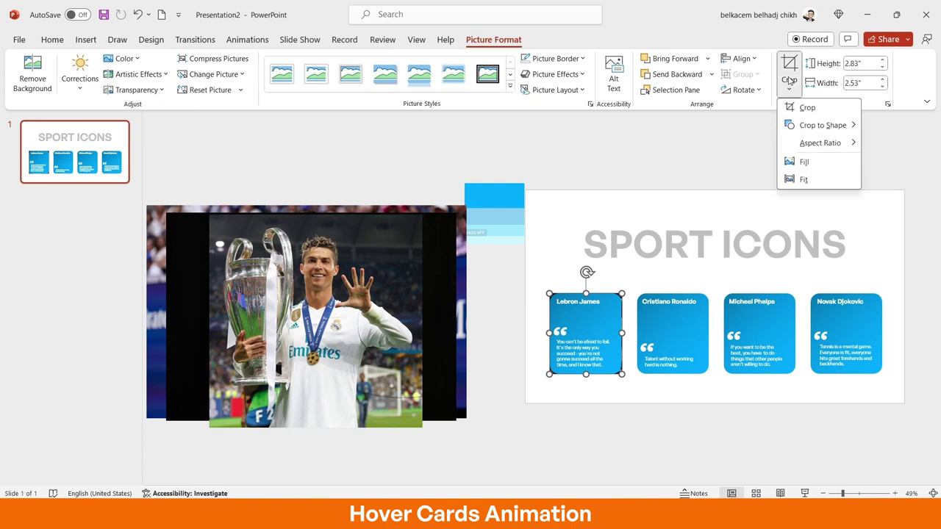
pyautogui.moveTo(811, 126)
pyautogui.click(643, 123)
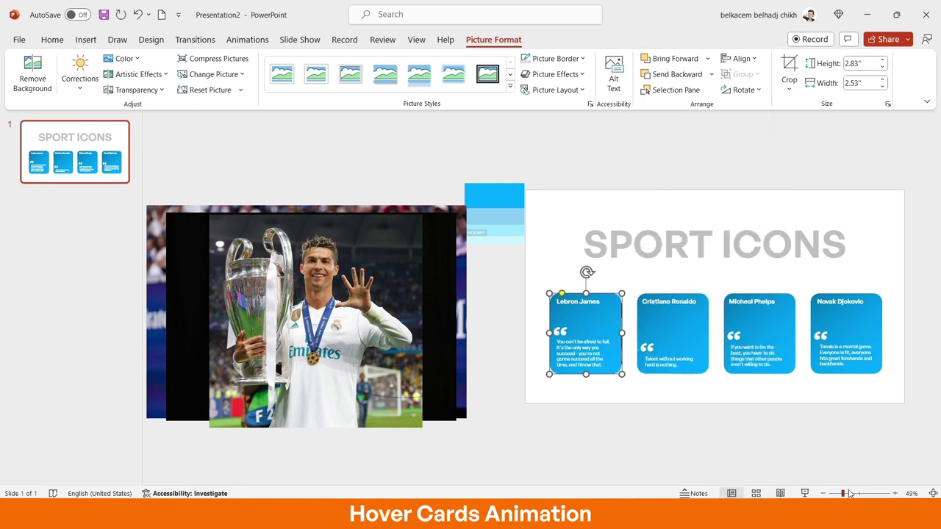
pyautogui.moveTo(843, 494); pyautogui.dragTo(859, 494)
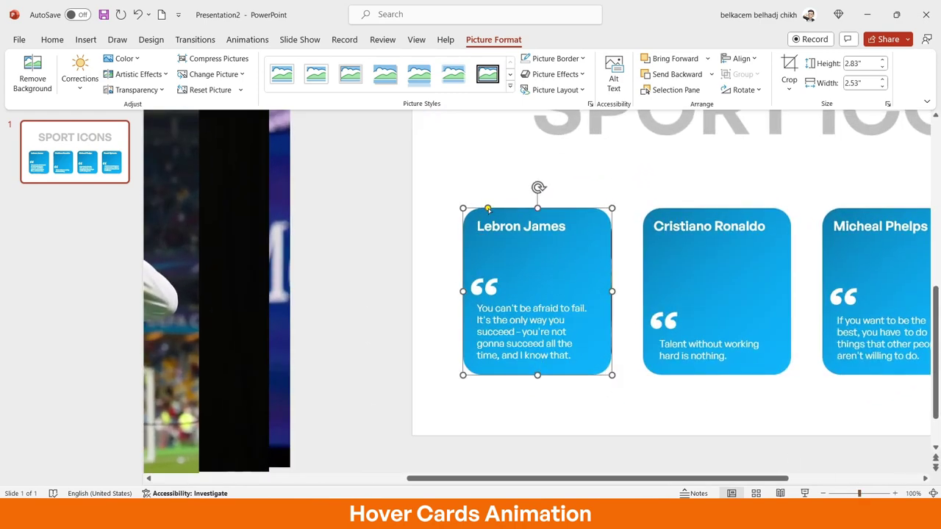
pyautogui.moveTo(488, 209); pyautogui.dragTo(486, 213)
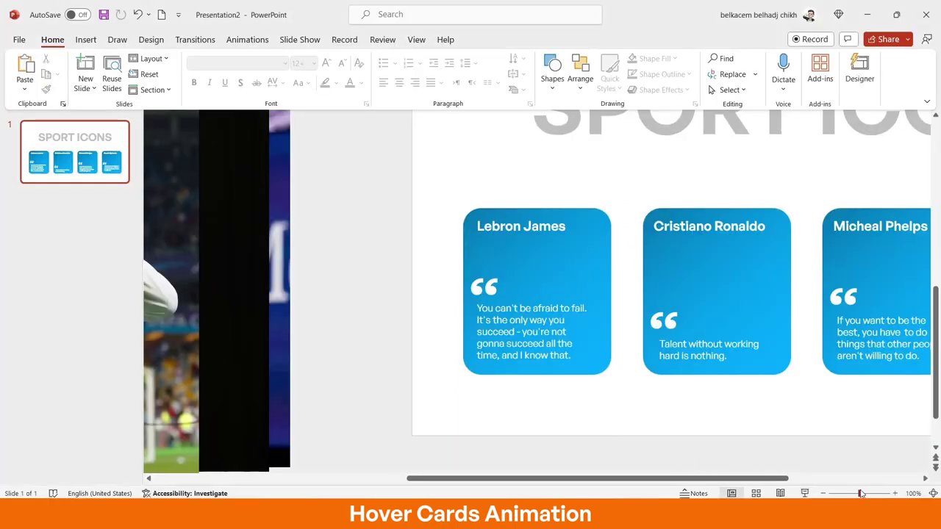
# Move the Ronaldo photo onto the card row and shrink it to card height.
pyautogui.moveTo(860, 494); pyautogui.dragTo(839, 493)
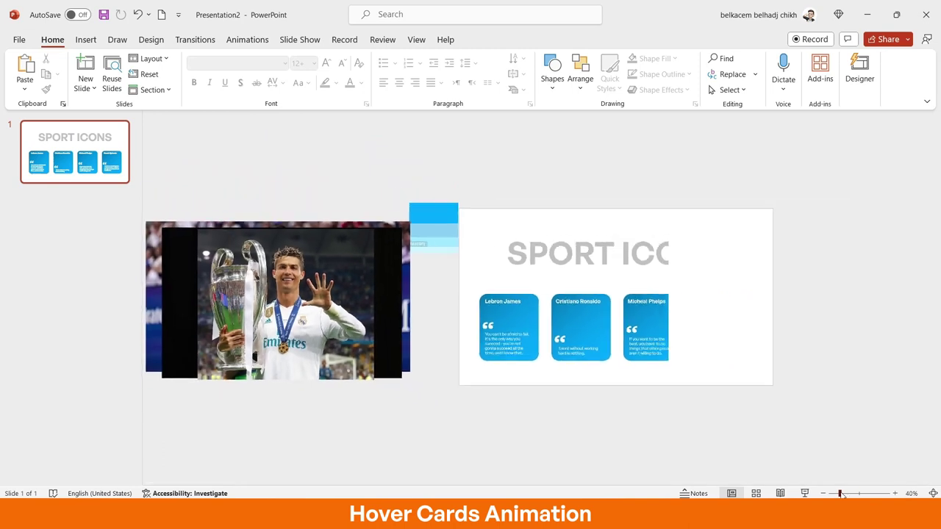
pyautogui.click(315, 342)
pyautogui.moveTo(307, 316); pyautogui.dragTo(656, 381)
pyautogui.moveTo(730, 472); pyautogui.dragTo(620, 362)
pyautogui.moveTo(839, 493); pyautogui.dragTo(858, 493)
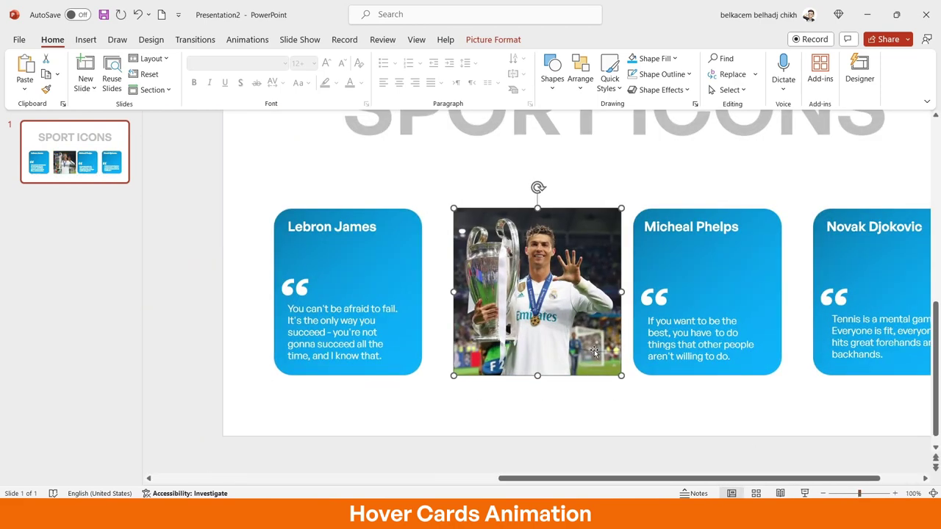
# Crop the Ronaldo photo to the Cristiano card's width.
pyautogui.click(492, 39)
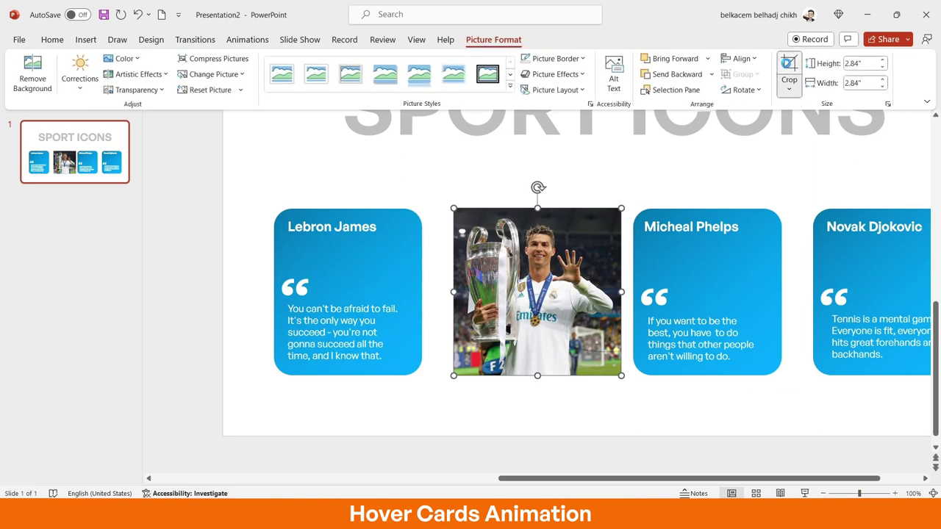
pyautogui.click(788, 70)
pyautogui.moveTo(621, 294); pyautogui.dragTo(571, 330)
pyautogui.click(609, 411)
# Crop the Ronaldo photo to a rounded rectangle matching the card and send it behind the card.
pyautogui.click(527, 294)
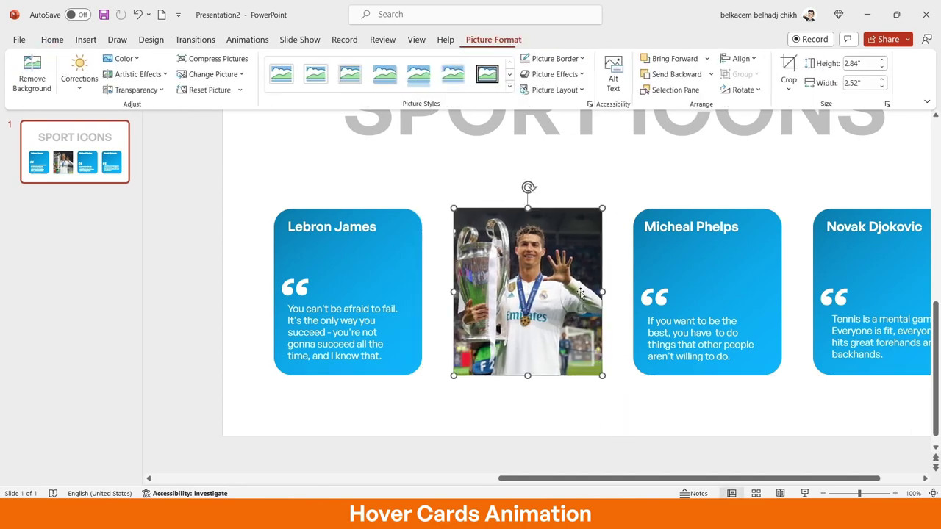
pyautogui.click(789, 89)
pyautogui.moveTo(812, 127)
pyautogui.click(650, 134)
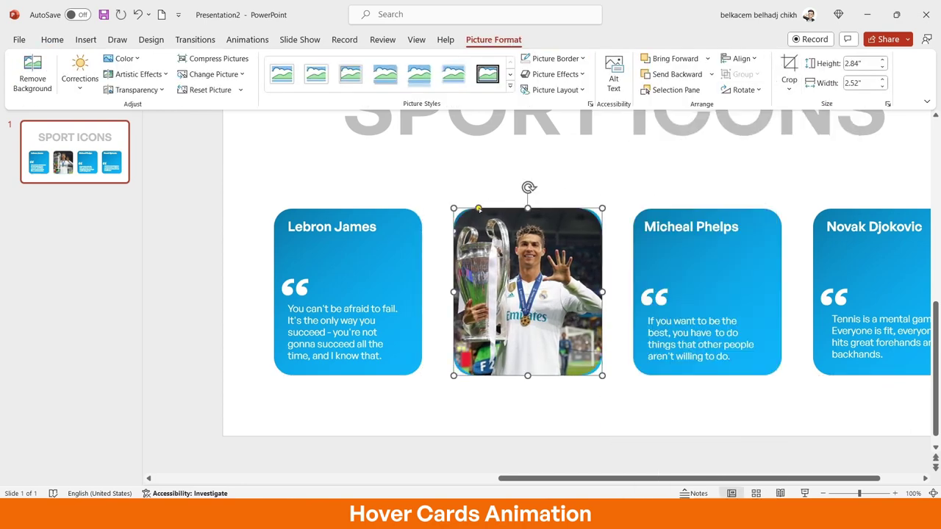
pyautogui.click(477, 210)
pyautogui.rightClick(529, 205)
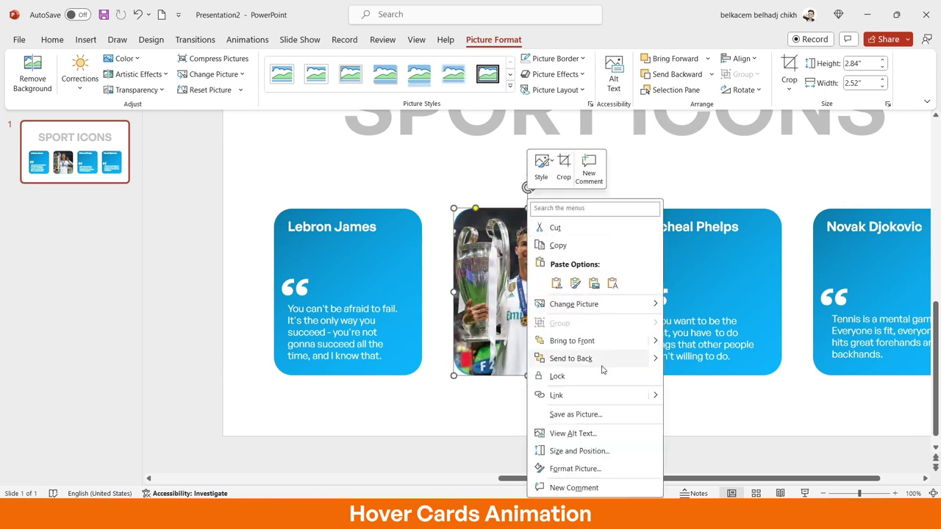
pyautogui.click(570, 359)
pyautogui.click(527, 215)
pyautogui.click(609, 401)
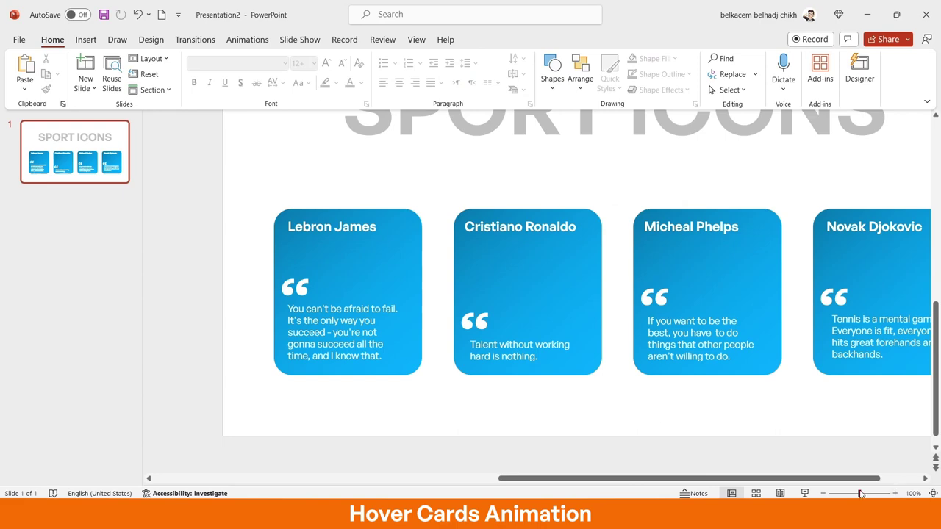
# Bring the Phelps photo onto the slide, shrink it to card height, and place it between the Ronaldo and Djokovic cards.
pyautogui.moveTo(858, 494); pyautogui.dragTo(843, 493)
pyautogui.moveTo(273, 272); pyautogui.dragTo(867, 364)
pyautogui.scroll(-1, 817, 435)
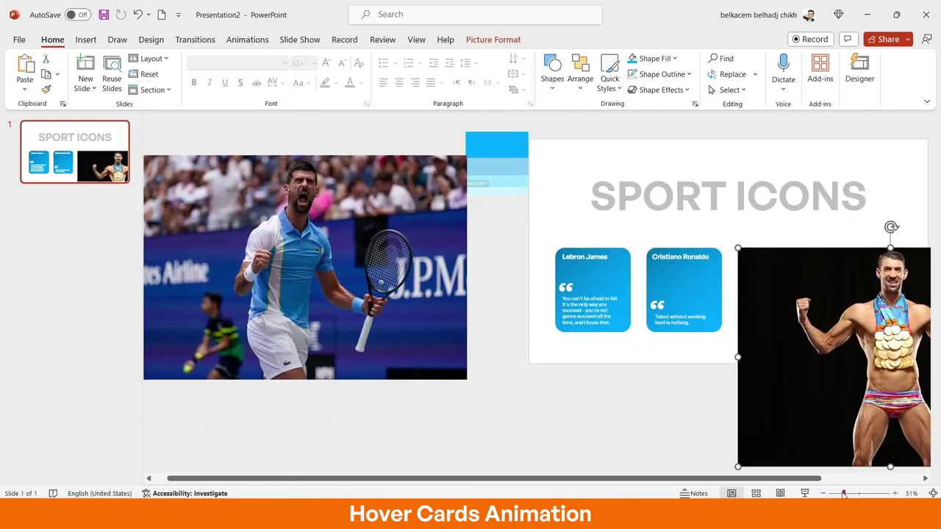
pyautogui.scroll(2, 817, 435)
pyautogui.scroll(-4, 743, 454)
pyautogui.moveTo(707, 414); pyautogui.dragTo(609, 345)
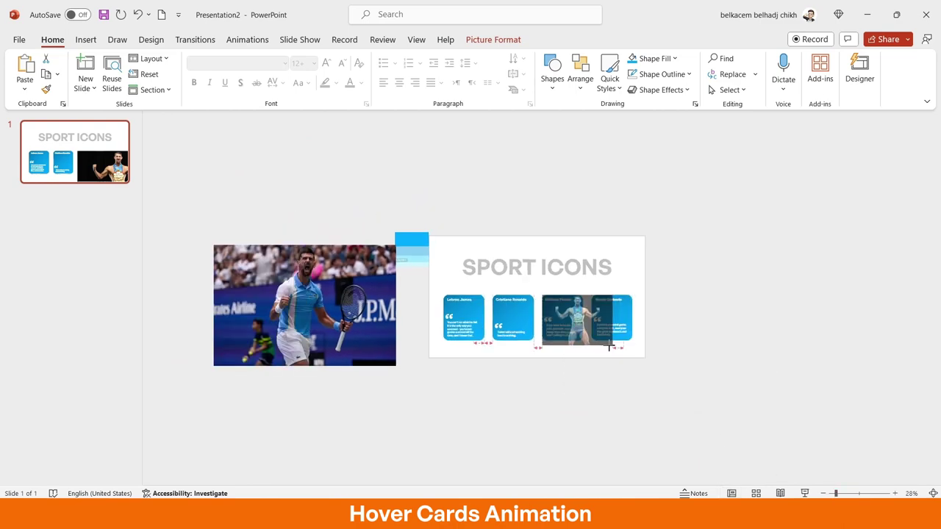
pyautogui.moveTo(836, 493); pyautogui.dragTo(863, 493)
pyautogui.moveTo(635, 284); pyautogui.dragTo(579, 284)
# Crop the right and left sides of the Phelps photo to fit the card.
pyautogui.click(493, 39)
pyautogui.click(789, 73)
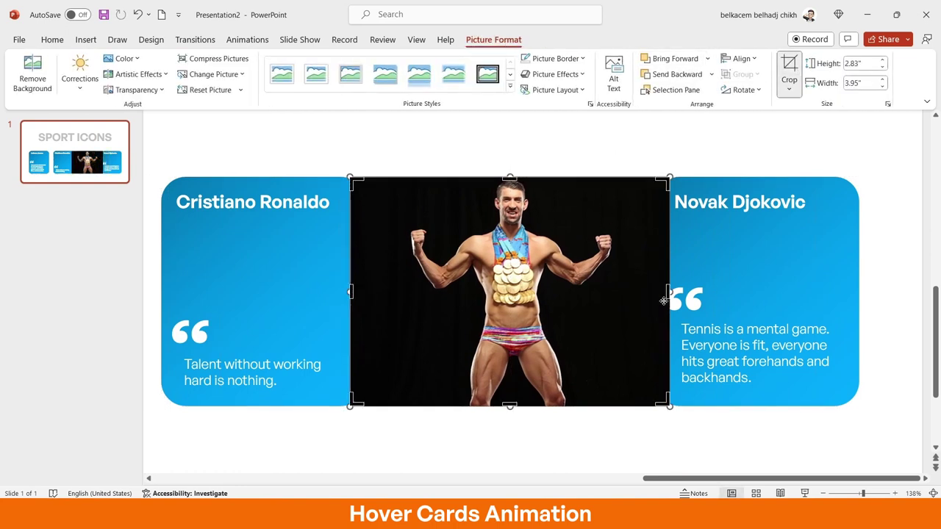
pyautogui.moveTo(669, 292); pyautogui.dragTo(604, 287)
pyautogui.moveTo(354, 290); pyautogui.dragTo(407, 292)
pyautogui.press('Escape')
# Crop the Phelps photo to a Rounded Rectangle matching the card's corners and send it behind the card.
pyautogui.click(580, 205)
pyautogui.click(788, 88)
pyautogui.moveTo(819, 124)
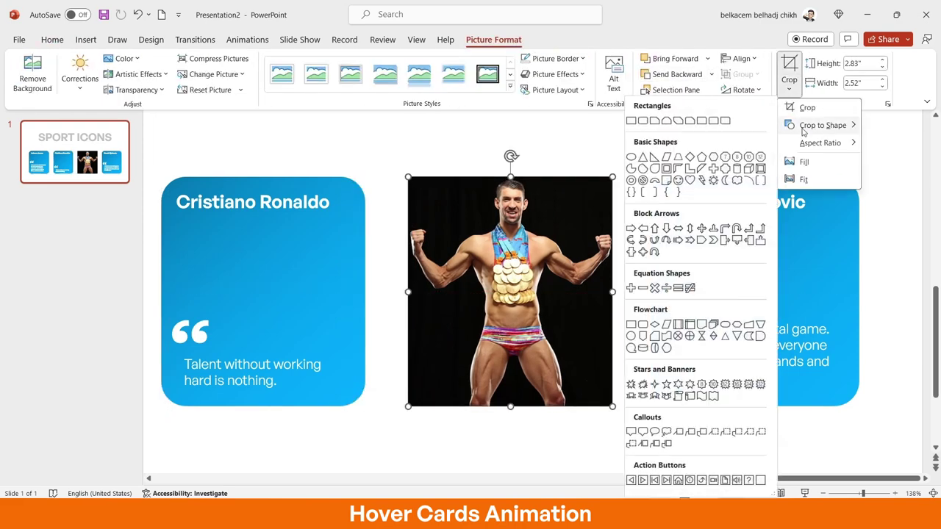
pyautogui.click(645, 122)
pyautogui.moveTo(442, 179); pyautogui.dragTo(437, 177)
pyautogui.rightClick(456, 194)
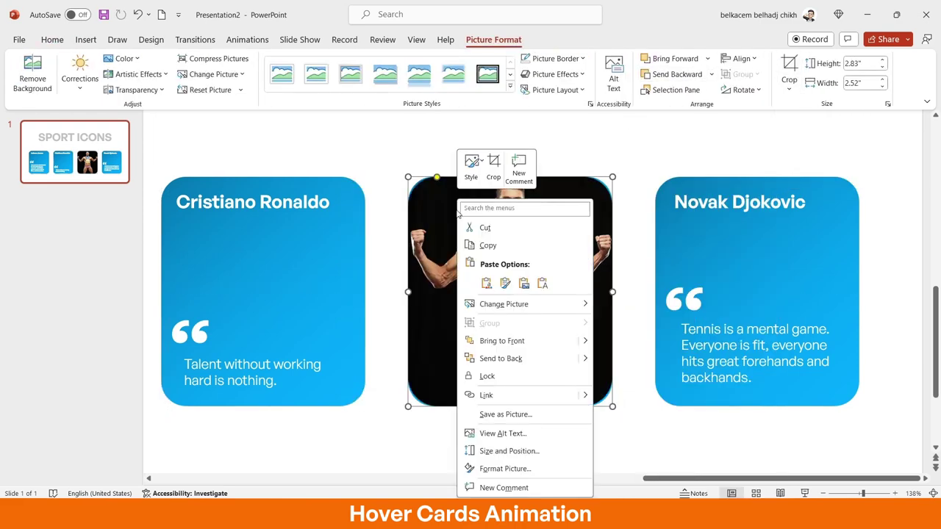
pyautogui.click(516, 358)
pyautogui.click(594, 135)
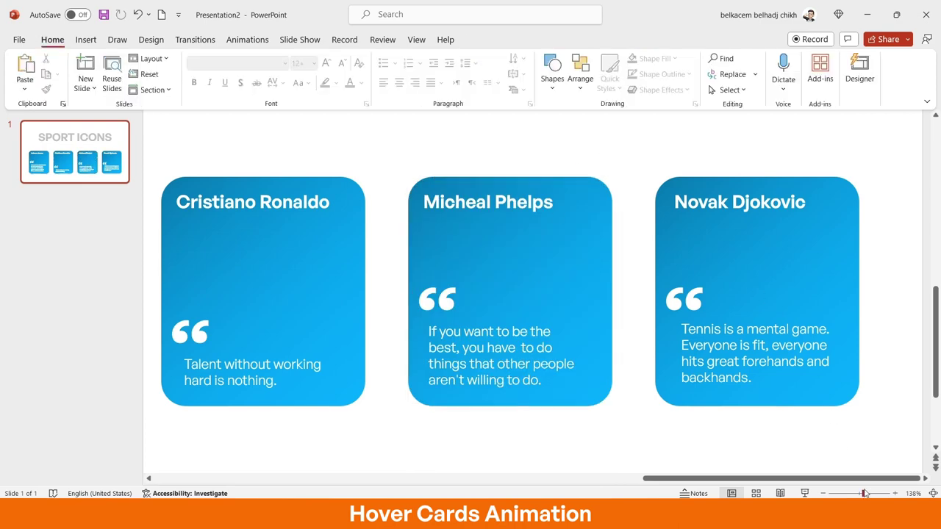
# Move the Djokovic photo onto the slide, shrink it to card height, and line it up beside the Phelps card.
pyautogui.moveTo(866, 494); pyautogui.dragTo(838, 494)
pyautogui.click(237, 304)
pyautogui.moveTo(237, 305); pyautogui.dragTo(714, 365)
pyautogui.moveTo(842, 451); pyautogui.dragTo(696, 354)
pyautogui.moveTo(838, 493); pyautogui.dragTo(864, 493)
pyautogui.moveTo(778, 345); pyautogui.dragTo(748, 331)
# Crop both sides of the Djokovic photo to 2.83 × 2.52 inches, recentring the image.
pyautogui.doubleClick(644, 203)
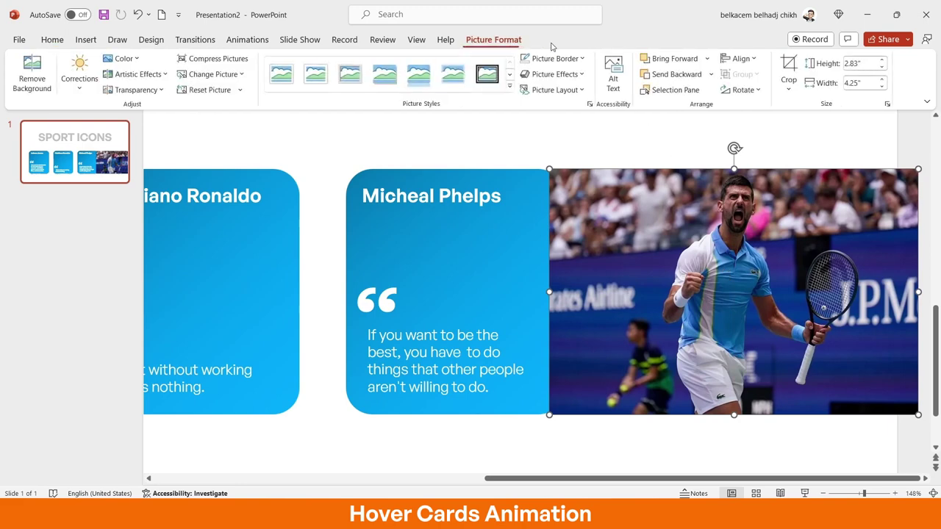
pyautogui.moveTo(551, 292); pyautogui.dragTo(616, 312)
pyautogui.moveTo(921, 292); pyautogui.dragTo(796, 302)
pyautogui.press('Escape')
# Crop the Djokovic photo to a Rounded Rectangle and send it behind his card.
pyautogui.click(789, 86)
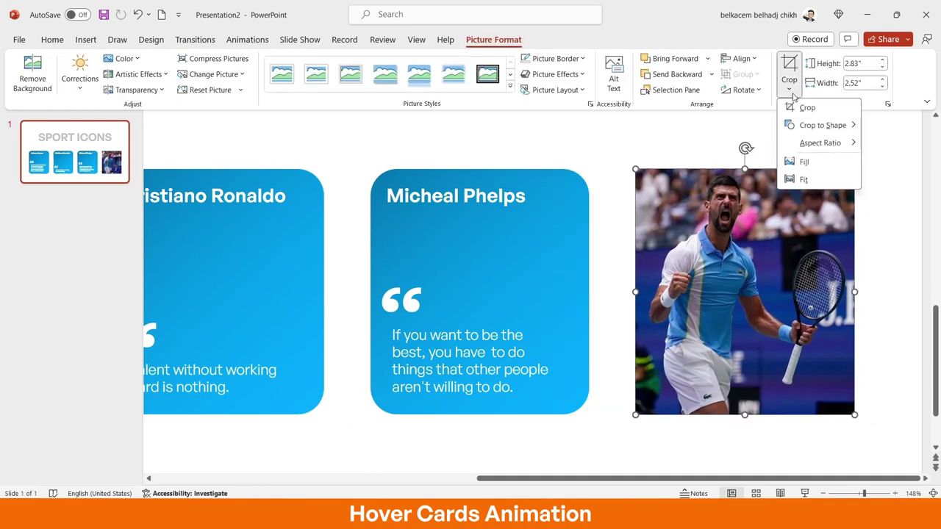
pyautogui.moveTo(819, 125)
pyautogui.click(644, 121)
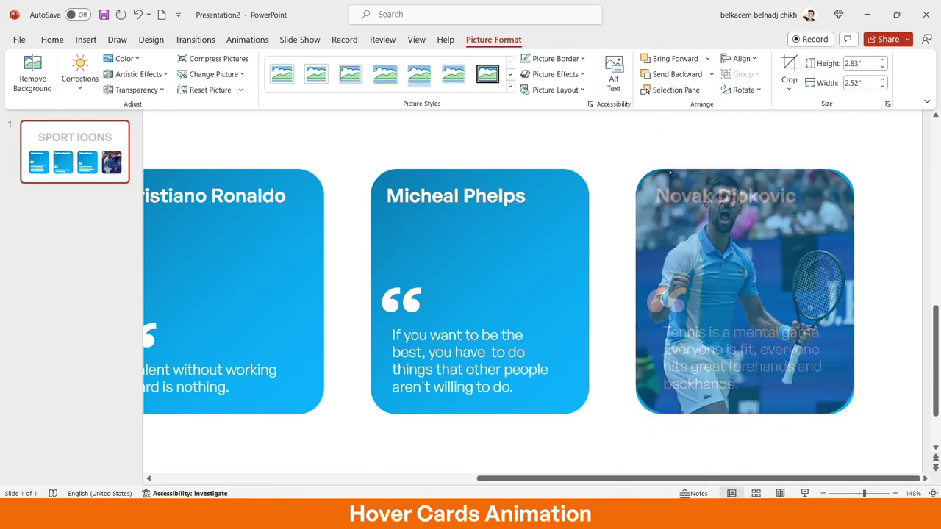
pyautogui.rightClick(680, 183)
pyautogui.click(717, 338)
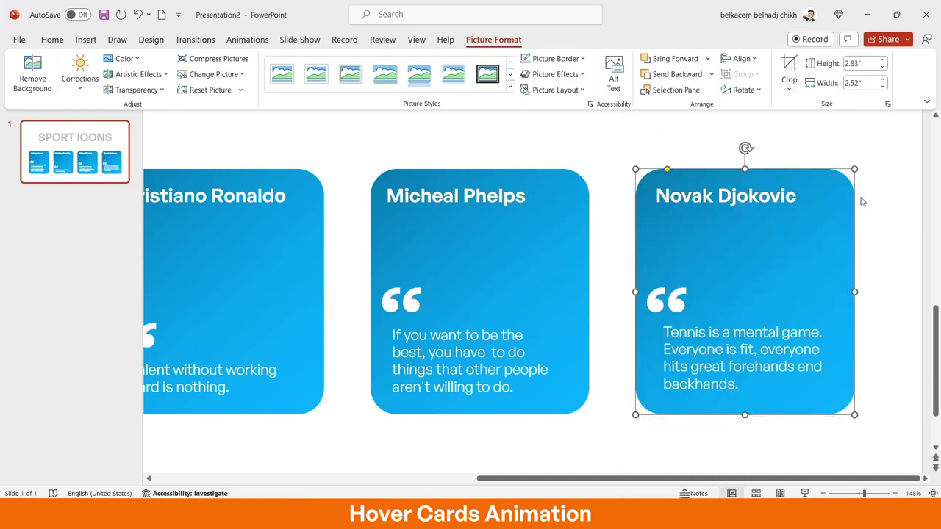
pyautogui.press('Escape')
pyautogui.scroll(-8, 875, 485)
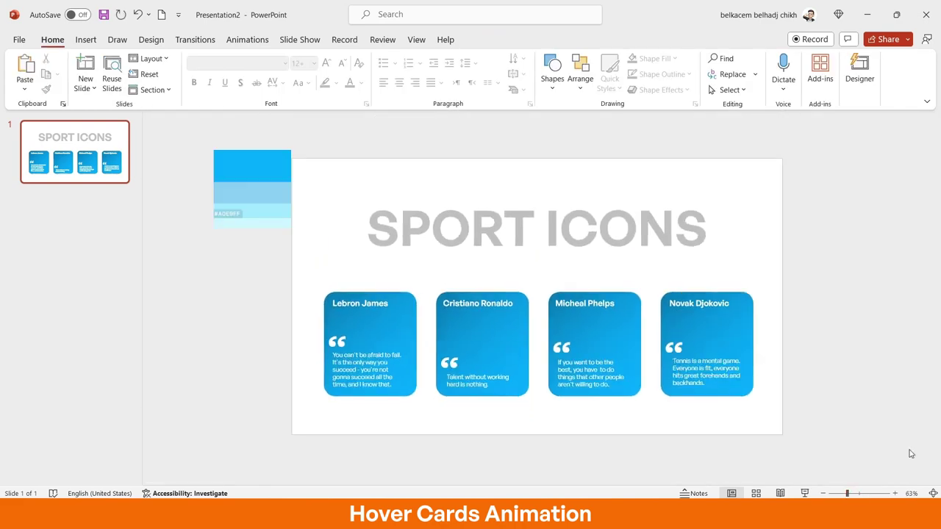
# Duplicate slide 1 and tilt the Lebron James card about 10° clockwise, nudging it down-right.
pyautogui.rightClick(55, 142)
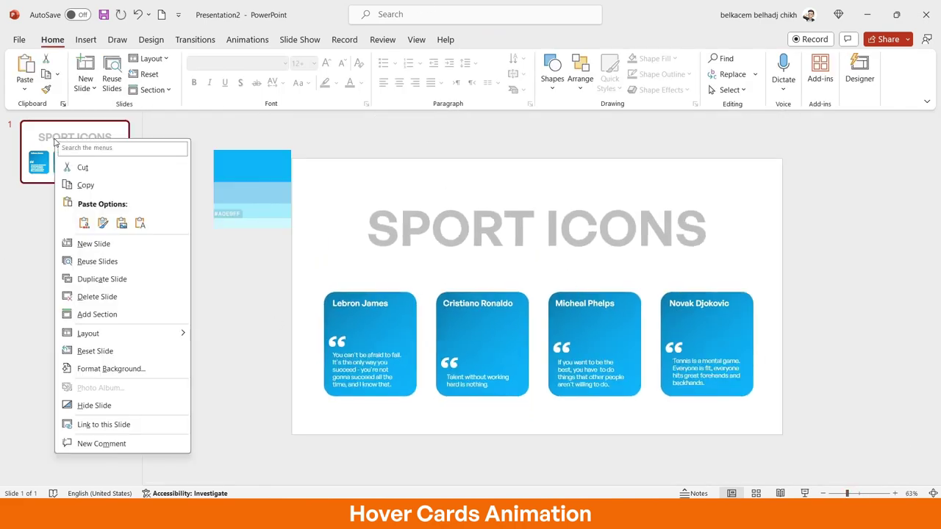
pyautogui.click(140, 279)
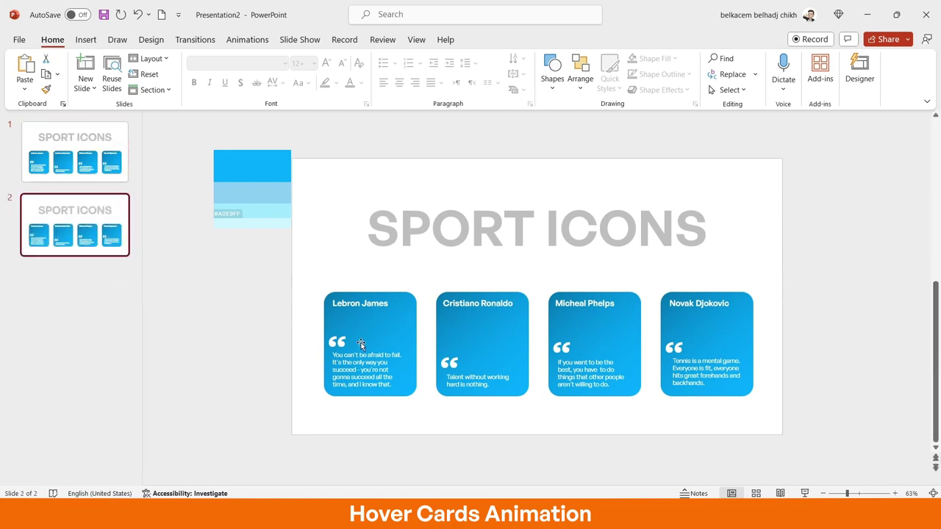
pyautogui.click(386, 347)
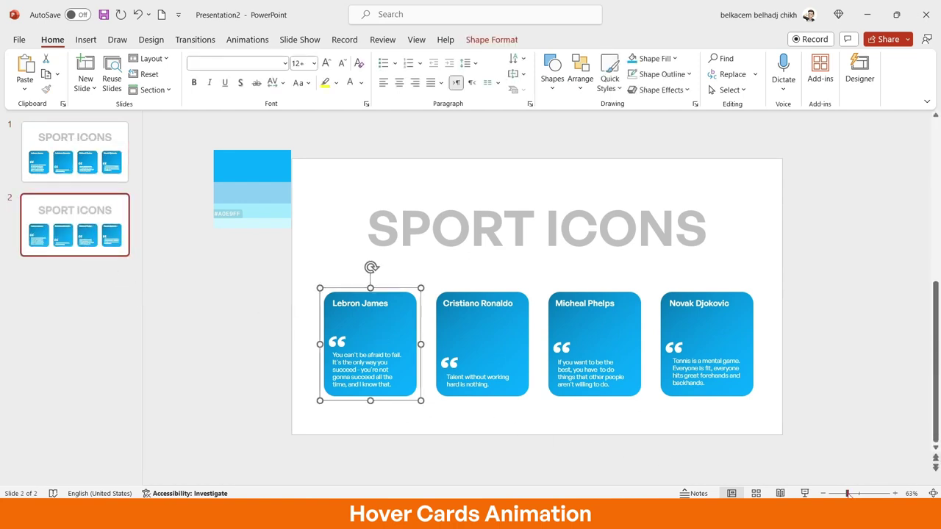
pyautogui.moveTo(847, 494); pyautogui.dragTo(857, 494)
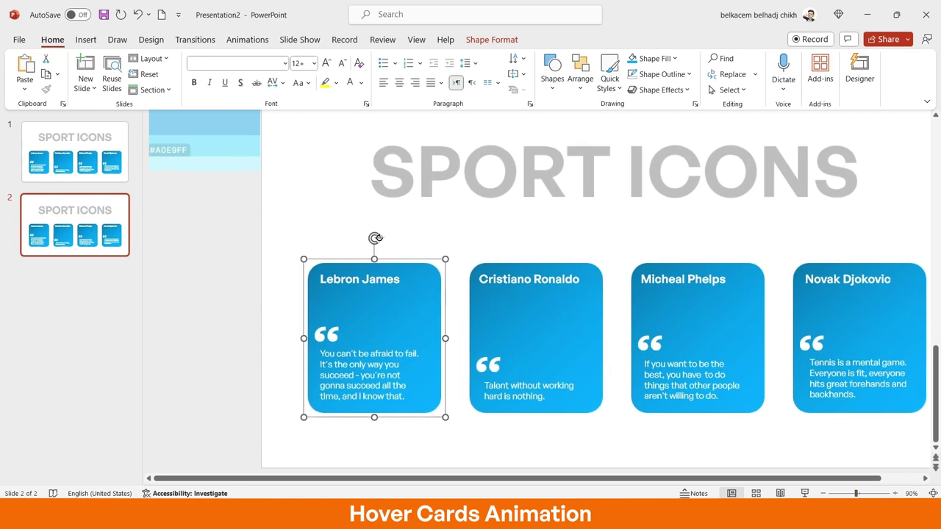
pyautogui.moveTo(375, 237); pyautogui.dragTo(397, 241)
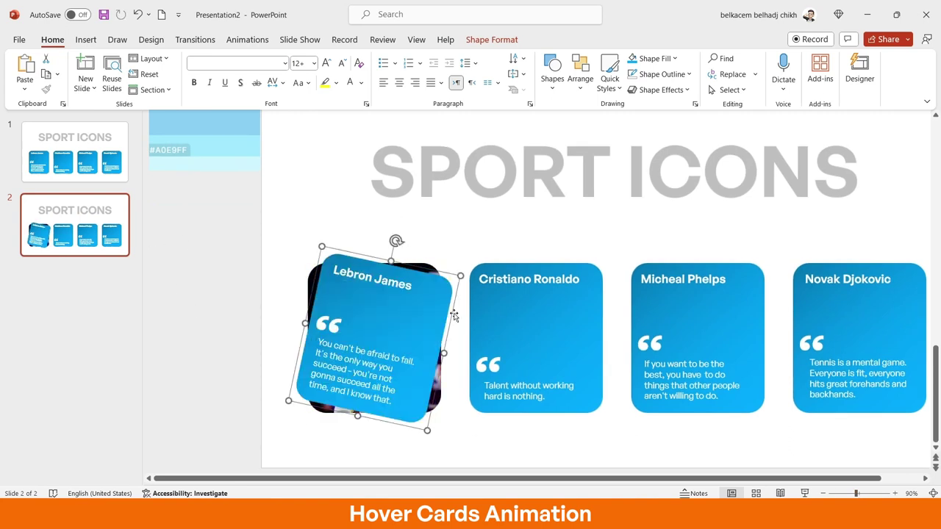
pyautogui.moveTo(454, 315); pyautogui.dragTo(462, 333)
# Tilt LeBron's photo counter-clockwise and tuck it up-left behind the card so it peeks out.
pyautogui.click(316, 275)
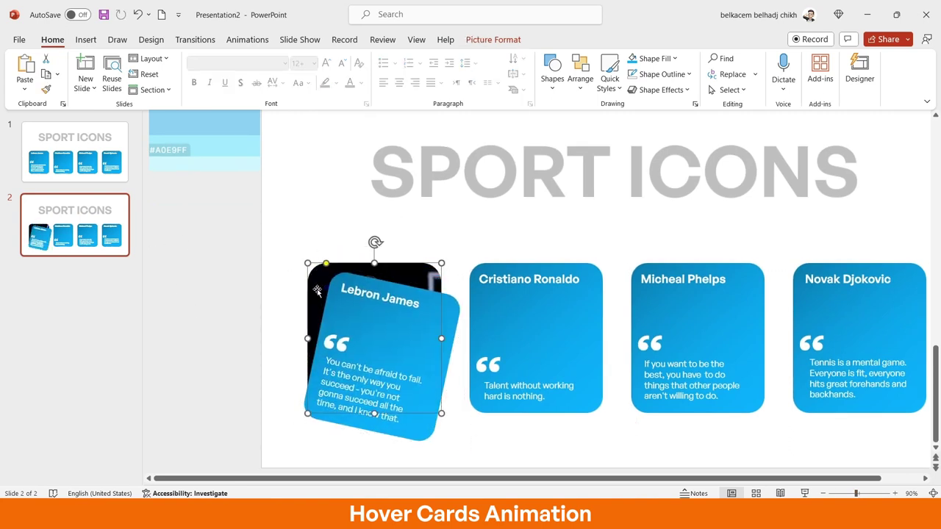
pyautogui.moveTo(316, 276); pyautogui.dragTo(294, 234)
pyautogui.moveTo(352, 200); pyautogui.dragTo(336, 200)
pyautogui.moveTo(312, 244); pyautogui.dragTo(307, 243)
pyautogui.click(430, 353)
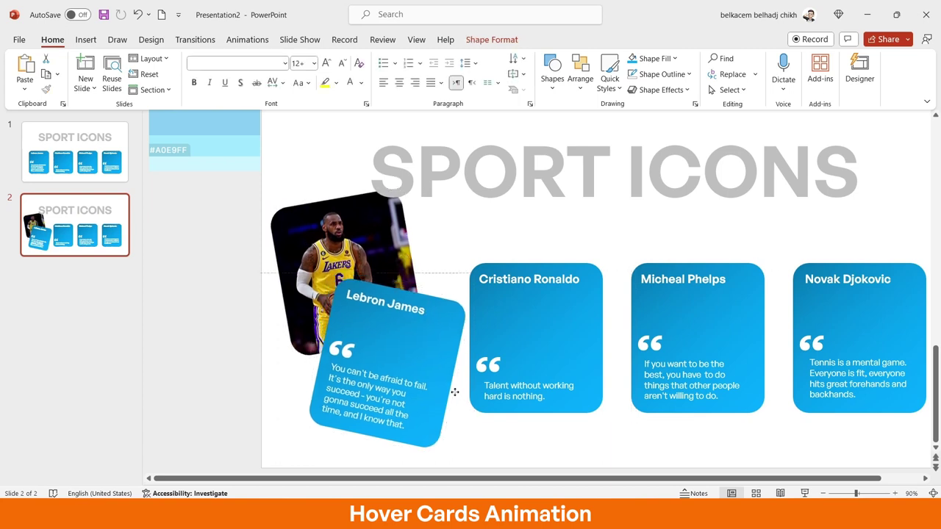
pyautogui.click(296, 239)
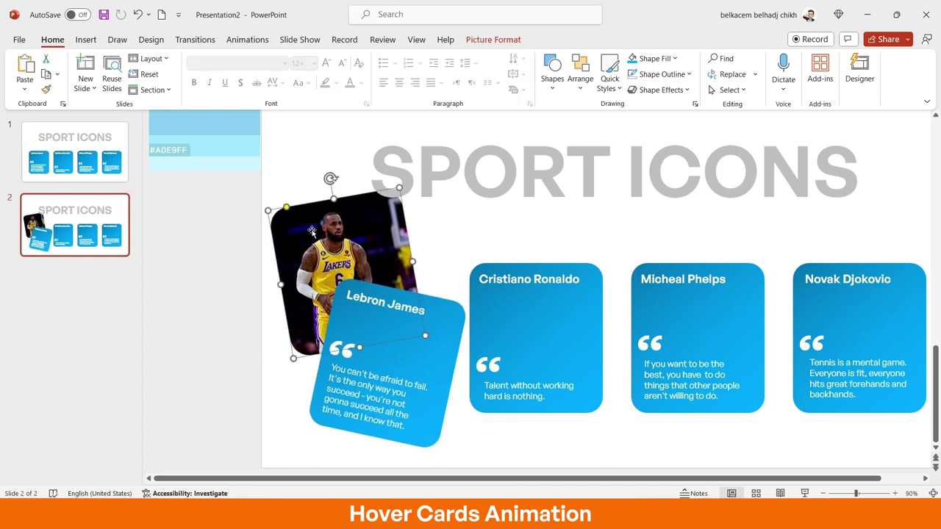
pyautogui.moveTo(313, 232); pyautogui.dragTo(312, 225)
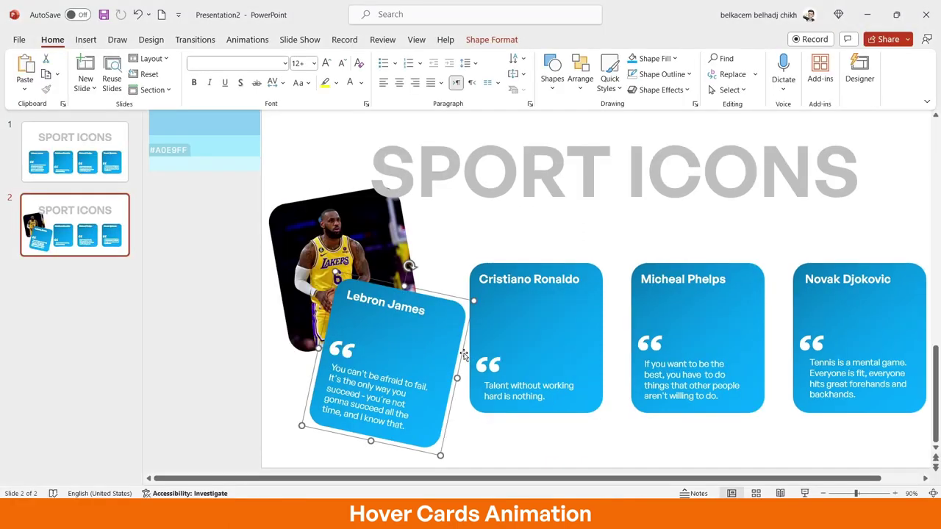
pyautogui.moveTo(463, 356); pyautogui.dragTo(453, 353)
pyautogui.click(508, 433)
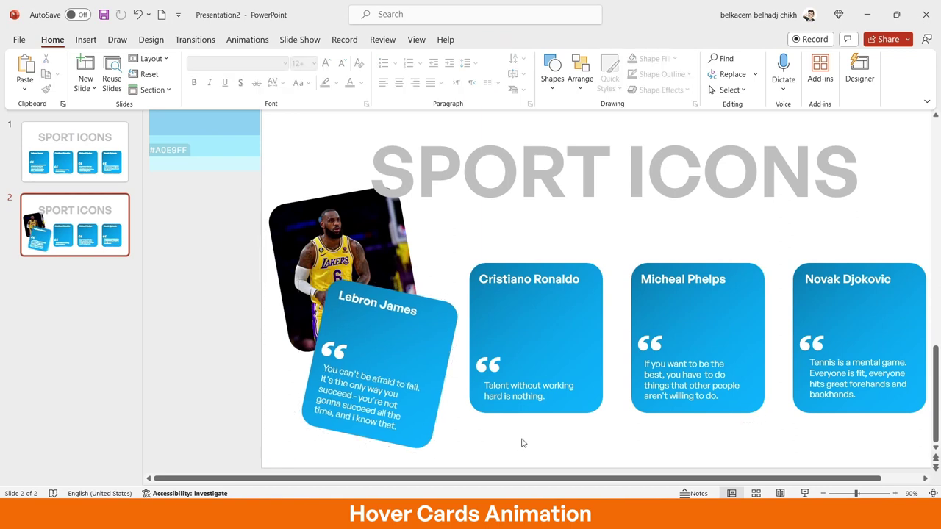
pyautogui.click(66, 146)
# Duplicate slide 1, tilt the Cristiano Ronaldo card over his up-left photo, then duplicate slide 1 again.
pyautogui.rightClick(65, 145)
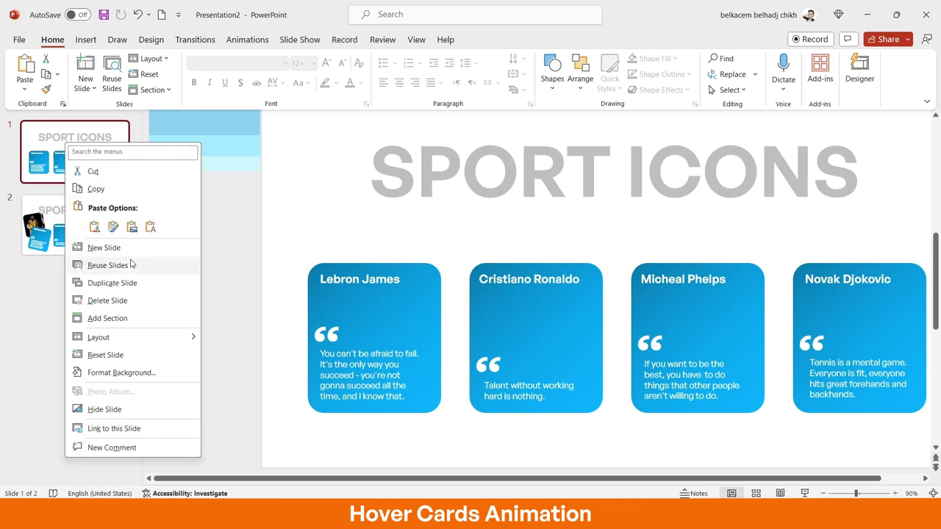
pyautogui.click(137, 283)
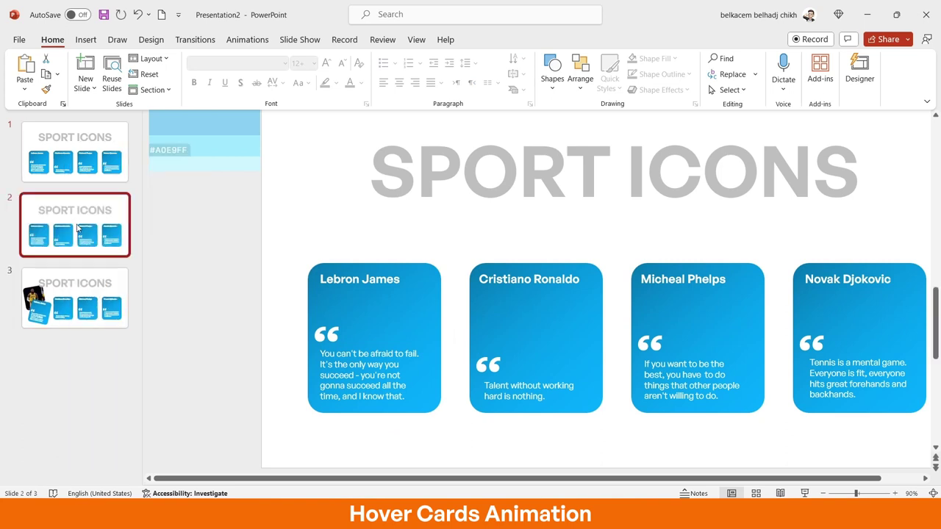
pyautogui.click(546, 310)
pyautogui.moveTo(537, 239); pyautogui.dragTo(561, 242)
pyautogui.moveTo(609, 341); pyautogui.dragTo(621, 378)
pyautogui.moveTo(543, 266); pyautogui.dragTo(529, 234)
pyautogui.moveTo(609, 389); pyautogui.dragTo(621, 366)
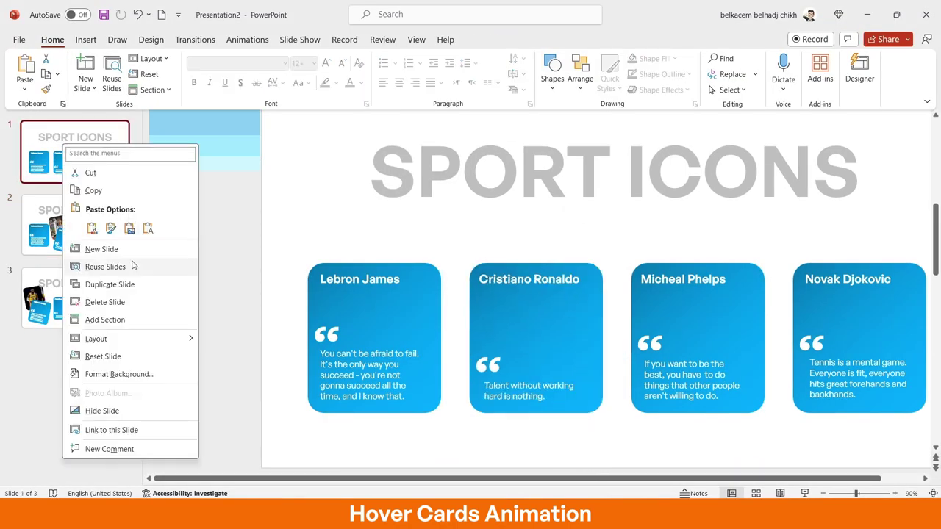
pyautogui.click(127, 284)
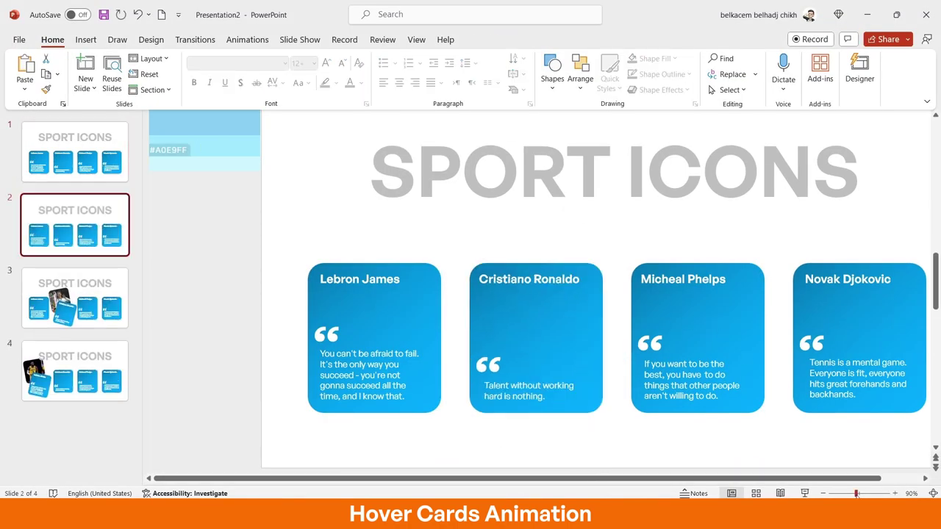
# Tilt the Micheal Phelps card and rotate his photo counter-clockwise so it peeks out behind it.
pyautogui.scroll(1, 849, 491)
pyautogui.click(694, 297)
pyautogui.hotkey('ctrl', 'v')
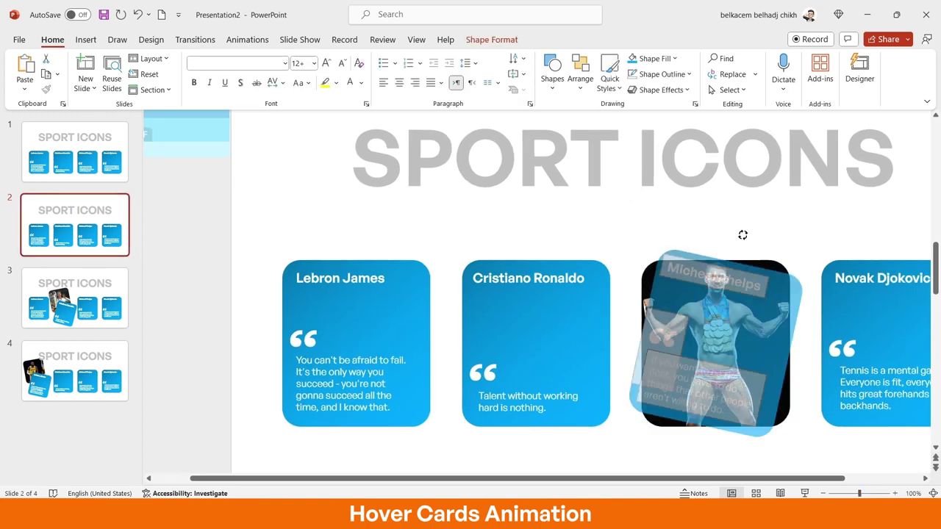
pyautogui.moveTo(757, 285); pyautogui.dragTo(696, 234)
pyautogui.click(718, 276)
pyautogui.click(686, 194)
pyautogui.click(695, 228)
pyautogui.moveTo(691, 193); pyautogui.dragTo(677, 170)
pyautogui.click(786, 419)
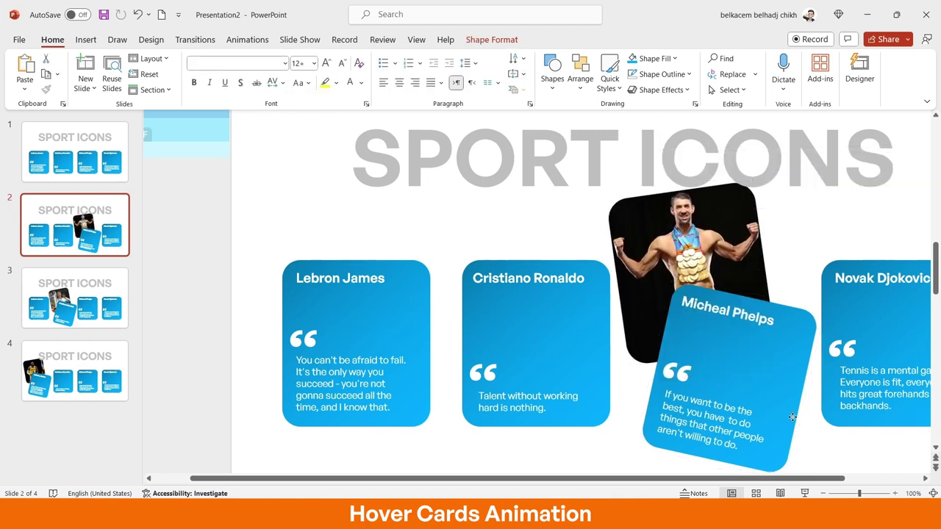
# Duplicate slide 1, tilt the Novak Djokovic card, and move his photo up-left, rotated counter-clockwise.
pyautogui.moveTo(859, 494); pyautogui.dragTo(851, 494)
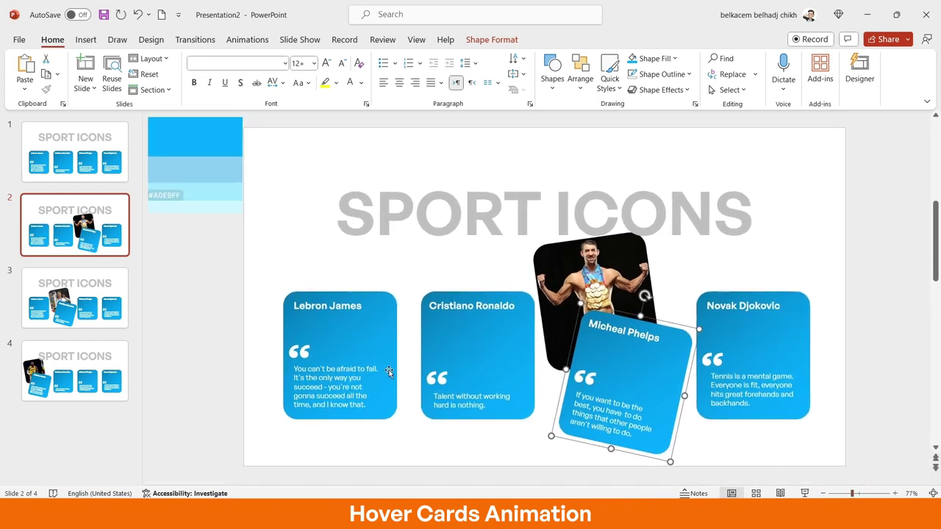
pyautogui.click(110, 174)
pyautogui.rightClick(110, 174)
pyautogui.click(155, 312)
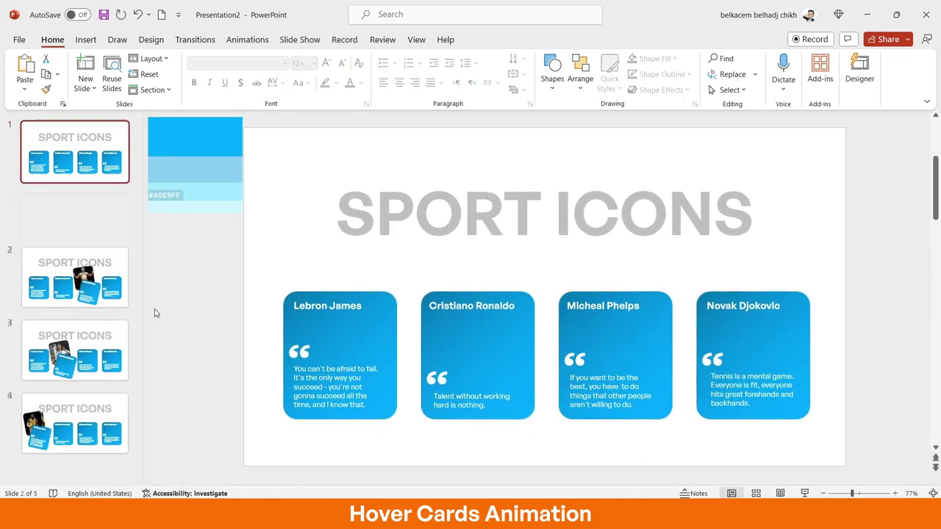
pyautogui.click(766, 356)
pyautogui.moveTo(754, 266); pyautogui.dragTo(771, 269)
pyautogui.press('Escape')
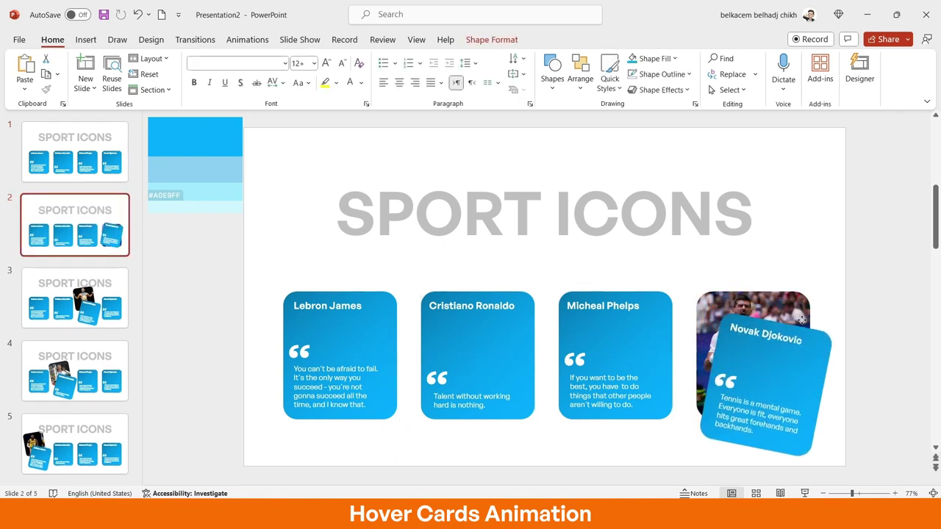
pyautogui.click(801, 320)
pyautogui.click(750, 300)
pyautogui.moveTo(749, 300); pyautogui.dragTo(720, 233)
pyautogui.moveTo(737, 282)
pyautogui.mouseDown()
pyautogui.moveTo(732, 271)
pyautogui.moveTo(742, 265)
pyautogui.mouseUp()
pyautogui.click(838, 317)
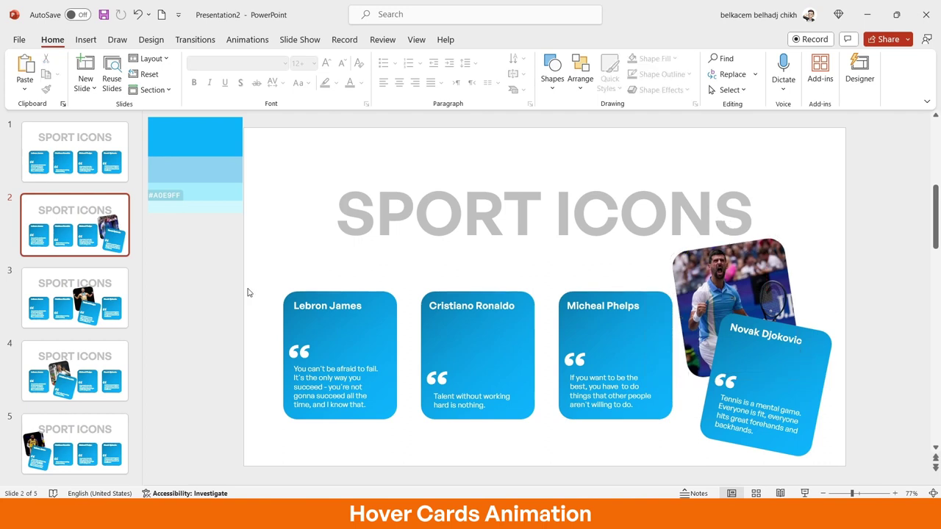
# On slide 1, give the Lebron James card a mouse-over hyperlink to Slide 5.
pyautogui.click(80, 168)
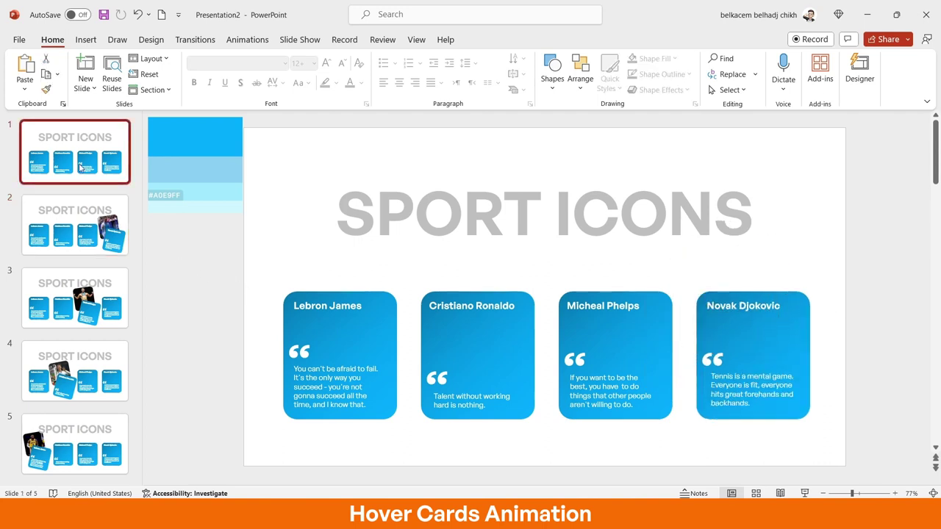
pyautogui.click(357, 335)
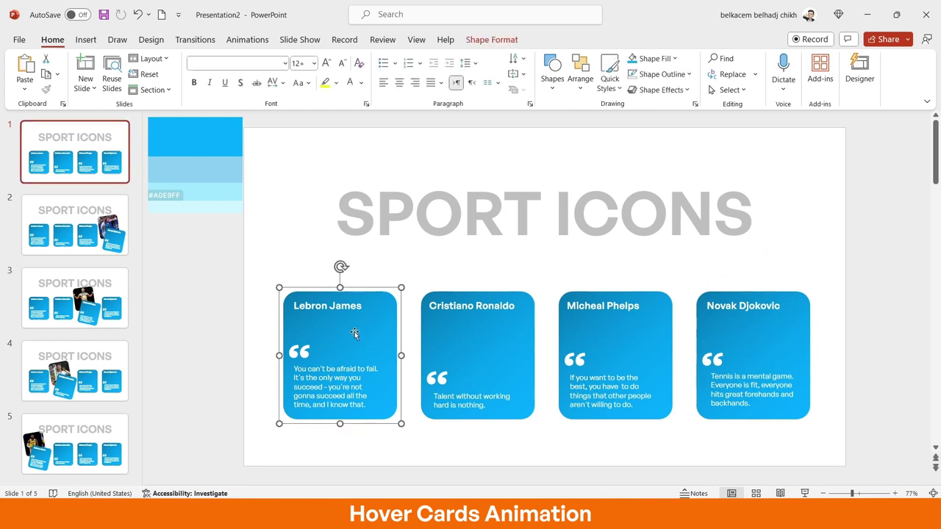
pyautogui.click(354, 334)
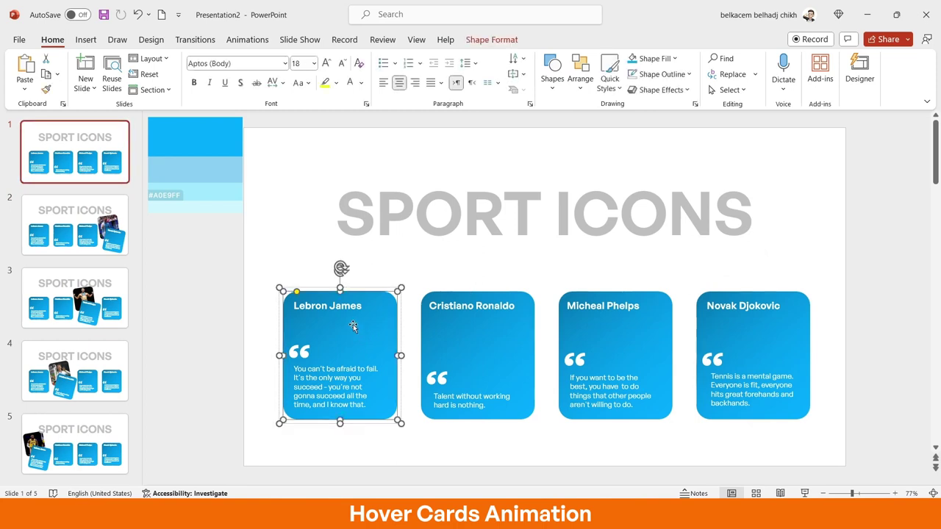
pyautogui.click(85, 41)
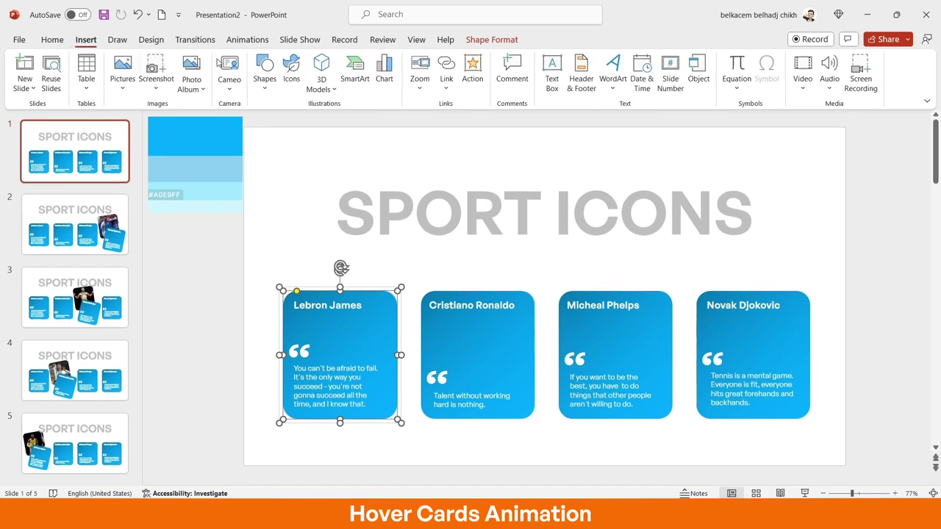
pyautogui.click(473, 70)
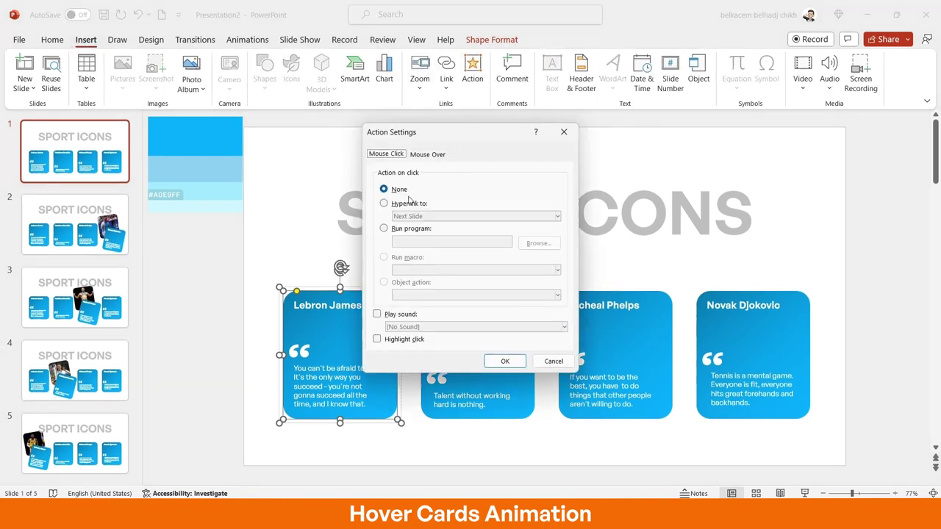
pyautogui.click(426, 154)
pyautogui.click(412, 204)
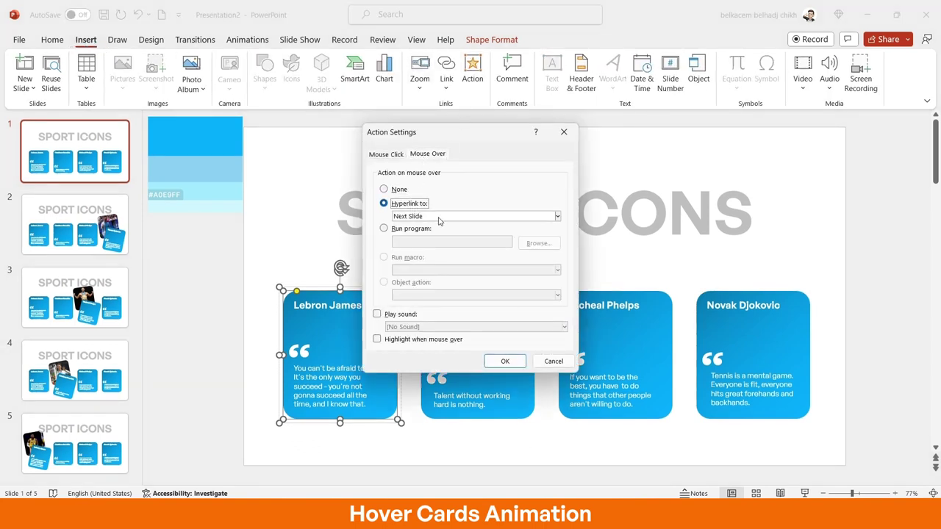
pyautogui.click(441, 216)
pyautogui.click(413, 316)
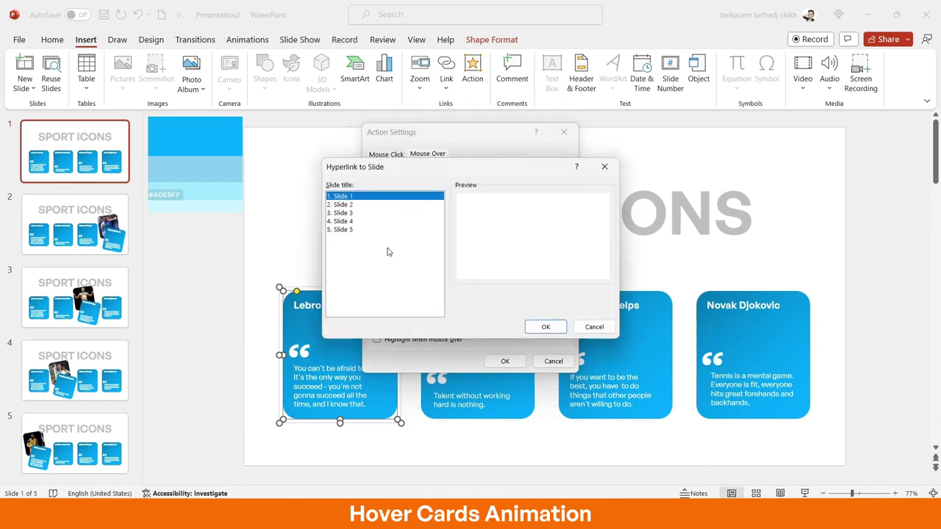
pyautogui.click(355, 229)
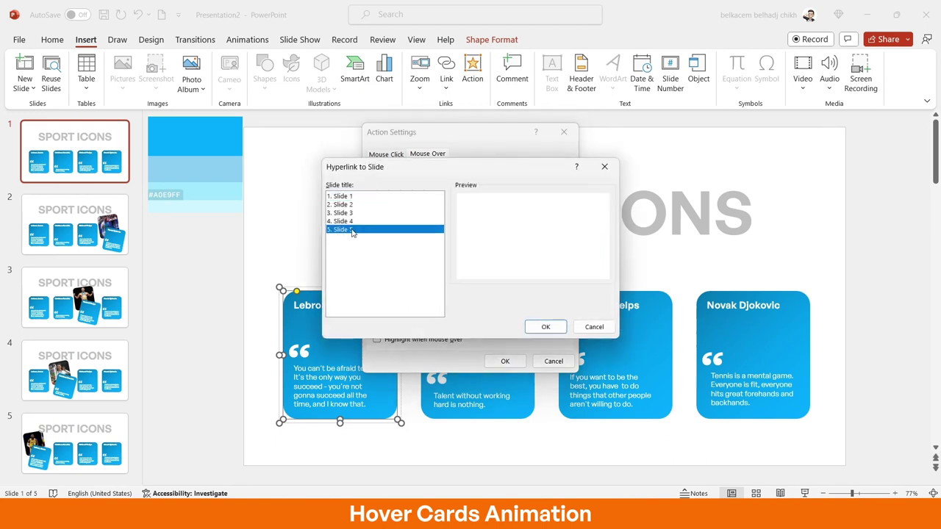
pyautogui.click(546, 328)
pyautogui.click(515, 361)
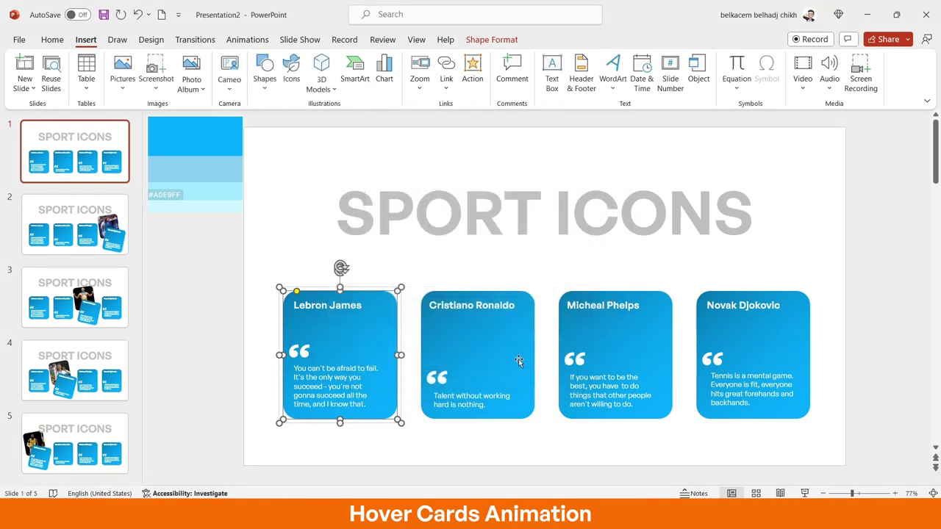
# Give the Cristiano Ronaldo card a mouse-over hyperlink to Slide 4.
pyautogui.click(460, 330)
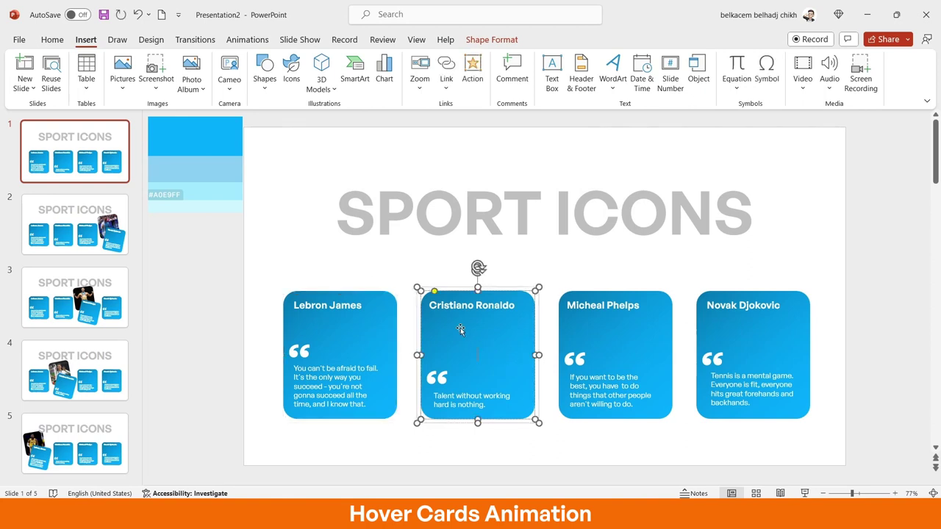
pyautogui.click(473, 70)
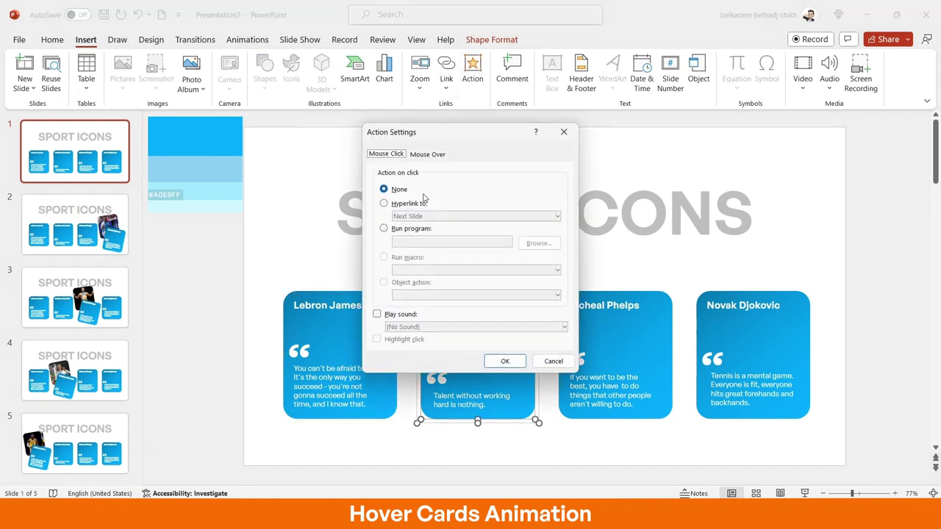
pyautogui.click(426, 155)
pyautogui.click(409, 203)
pyautogui.click(428, 216)
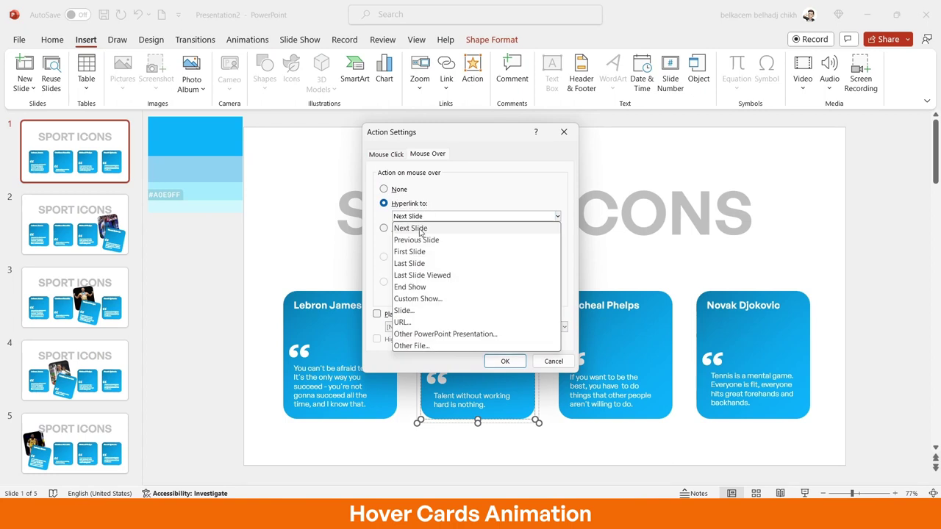
pyautogui.click(424, 311)
pyautogui.click(350, 222)
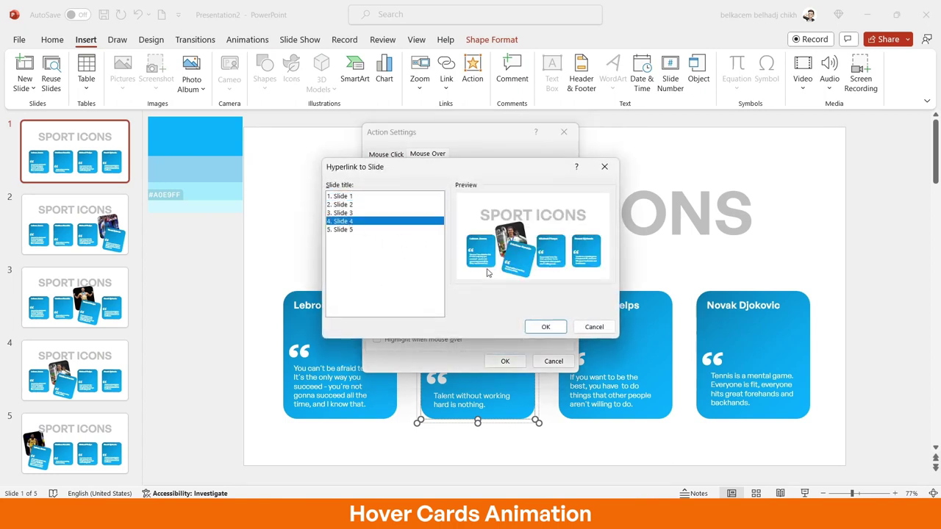
pyautogui.click(560, 331)
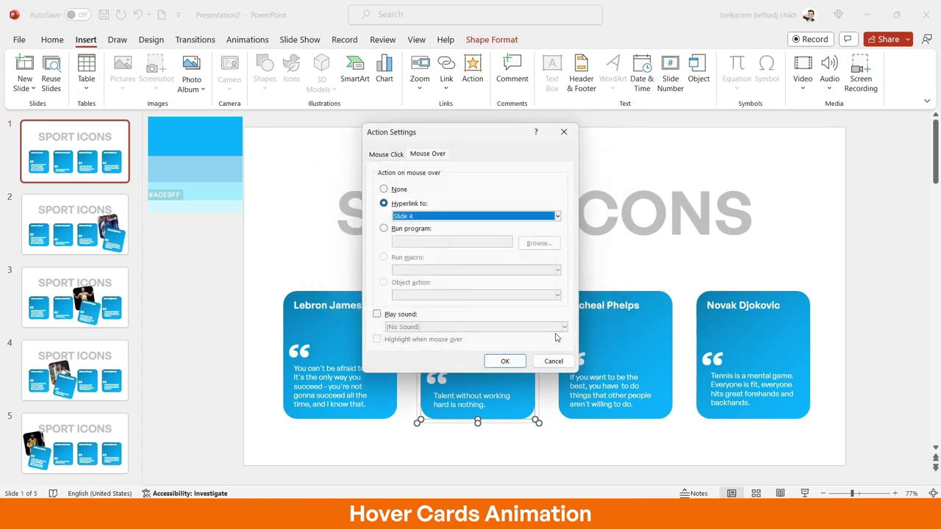
pyautogui.click(505, 361)
# Give the Micheal Phelps card a mouse-over hyperlink to Slide 3.
pyautogui.click(611, 339)
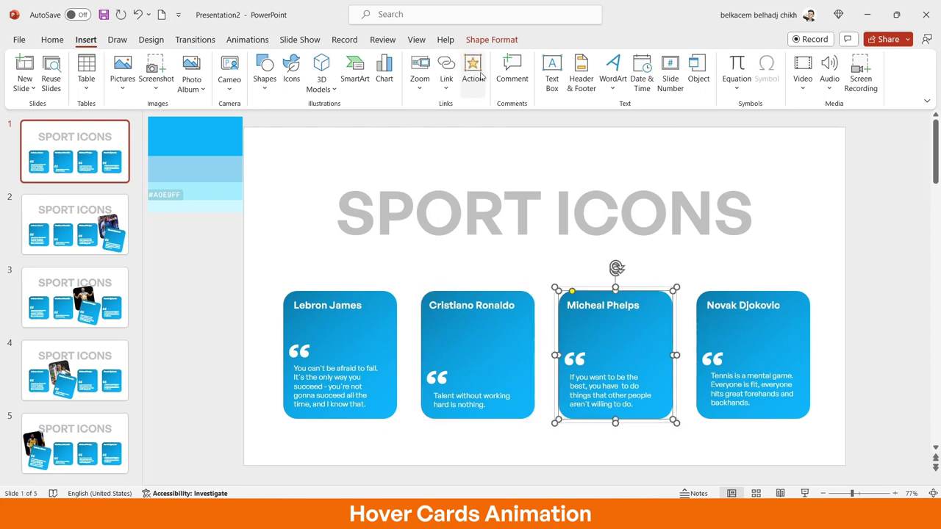
pyautogui.click(478, 74)
pyautogui.click(428, 153)
pyautogui.click(394, 201)
pyautogui.click(470, 214)
pyautogui.click(430, 312)
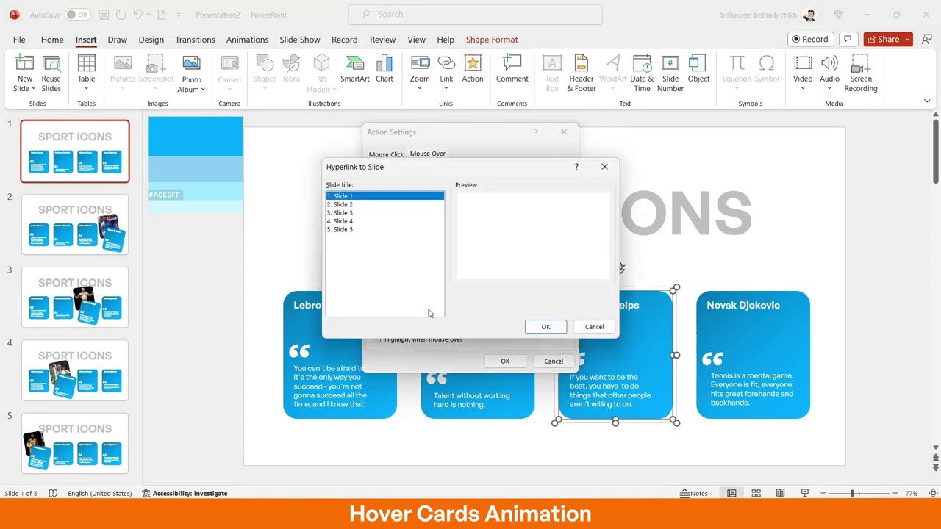
pyautogui.click(360, 213)
pyautogui.click(545, 326)
pyautogui.click(505, 361)
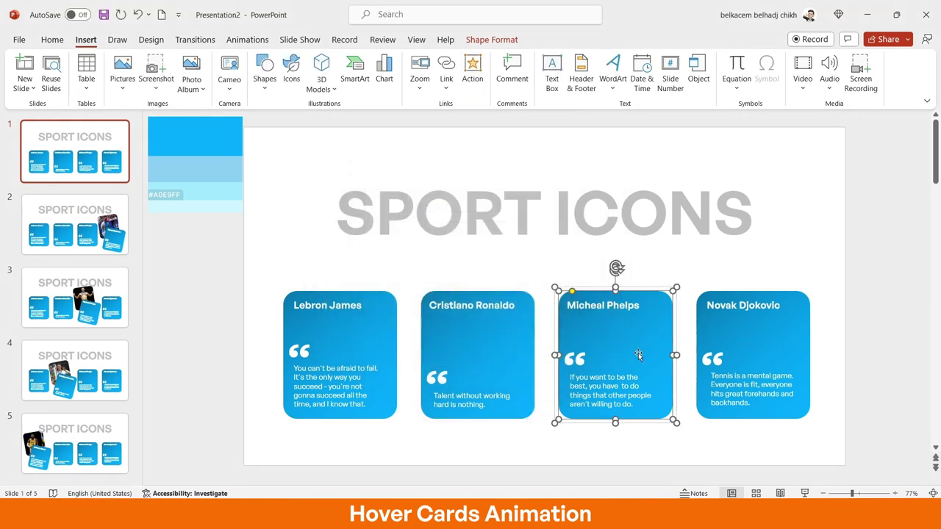
# Give the Novak Djokovic card a mouse-over hyperlink to Slide 2.
pyautogui.click(755, 330)
pyautogui.click(472, 80)
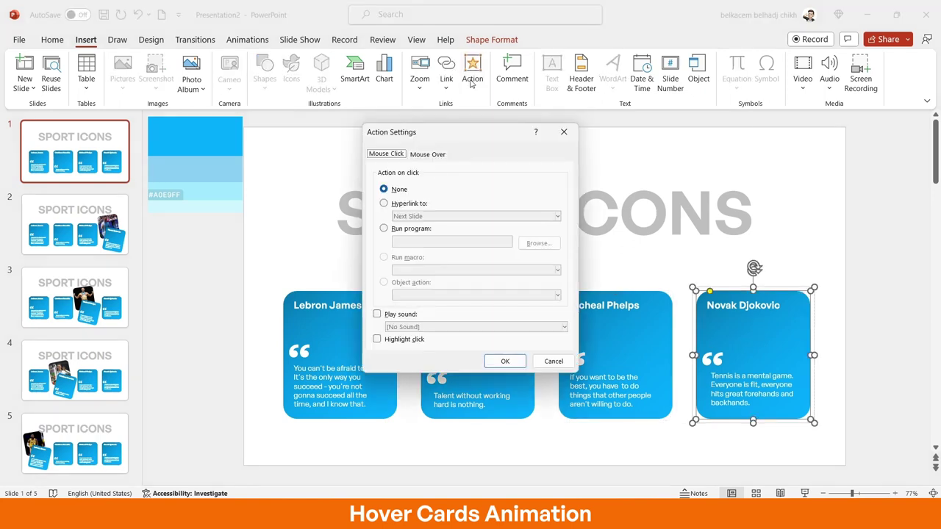
pyautogui.click(426, 155)
pyautogui.click(384, 203)
pyautogui.click(474, 216)
pyautogui.click(430, 309)
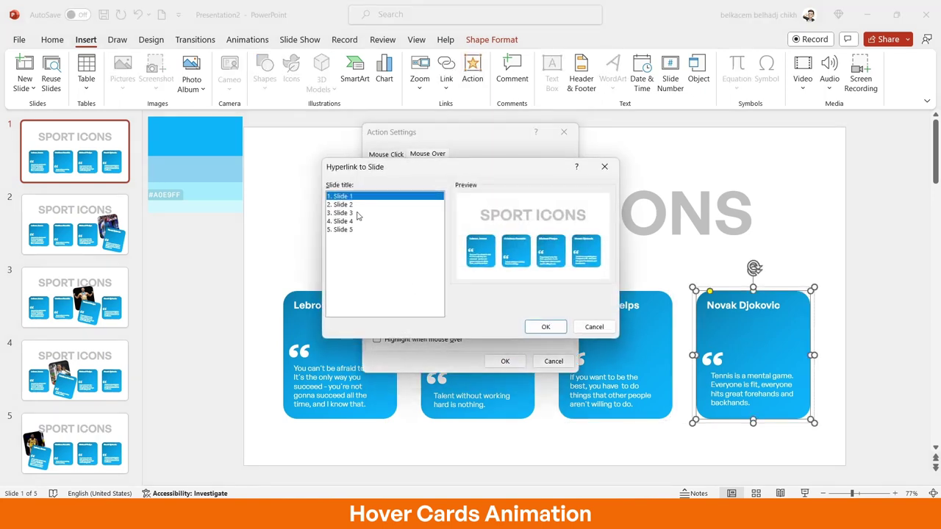
pyautogui.click(347, 205)
pyautogui.click(546, 326)
pyautogui.click(505, 361)
pyautogui.click(854, 259)
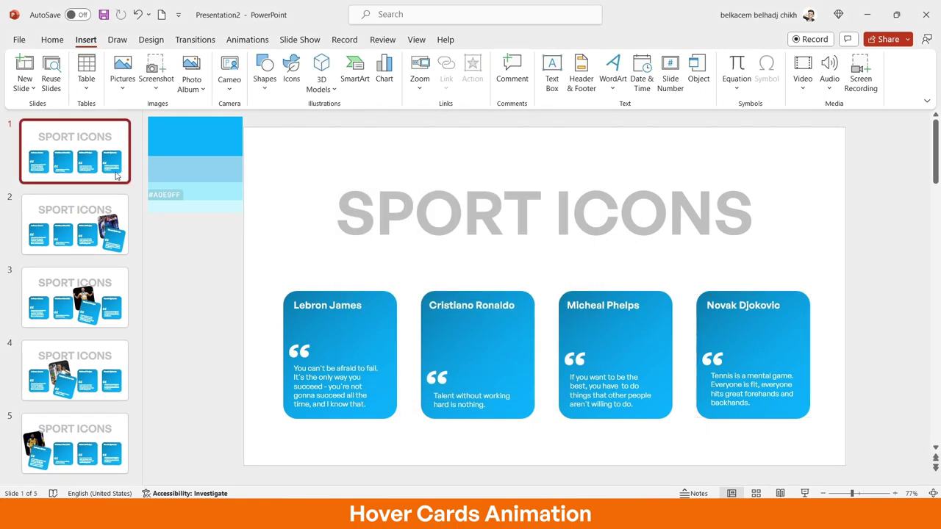
# Select all five slides with Ctrl+A, apply the Morph transition (01.25 s), then return to slide 1.
pyautogui.hotkey('ctrl', 'a')
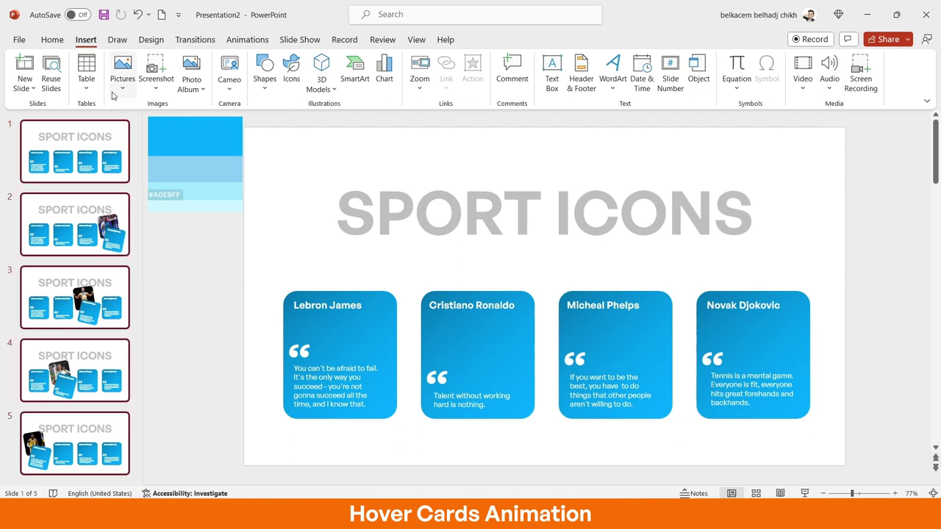
pyautogui.click(195, 39)
pyautogui.click(132, 75)
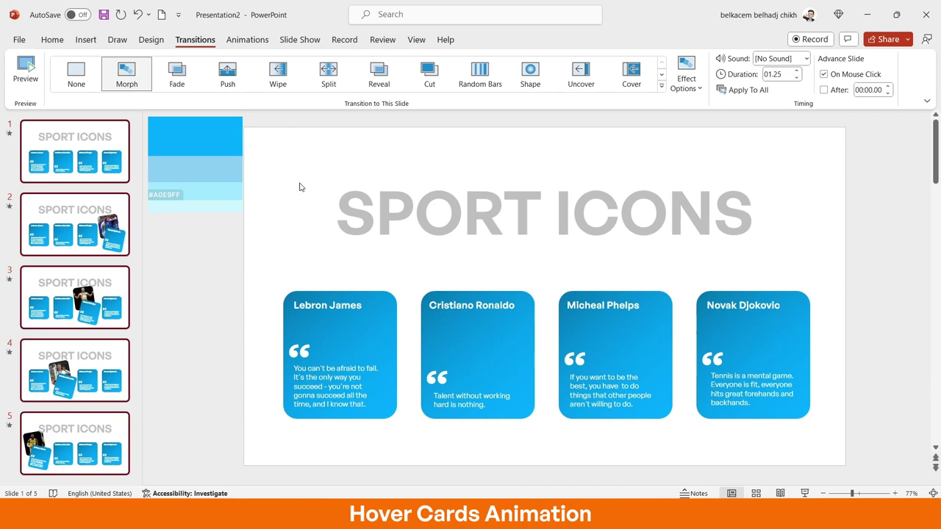
pyautogui.click(73, 151)
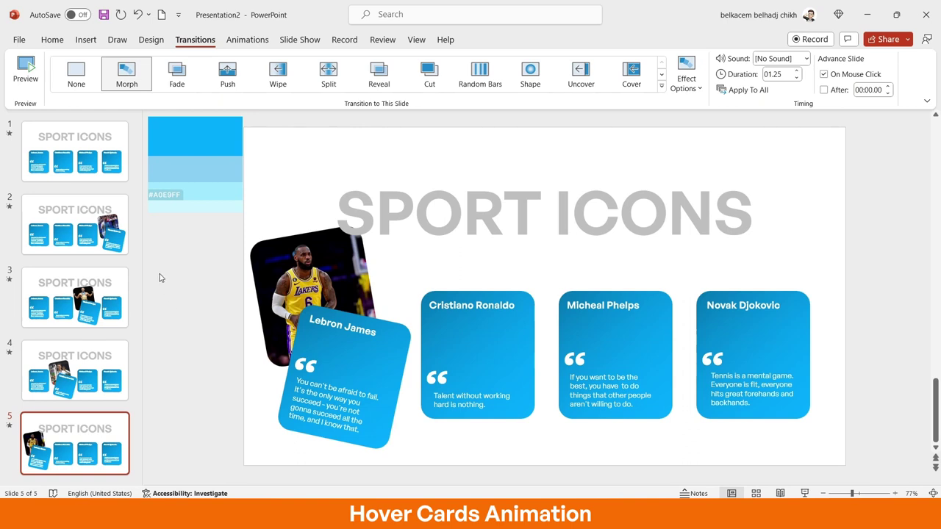
pyautogui.click(111, 154)
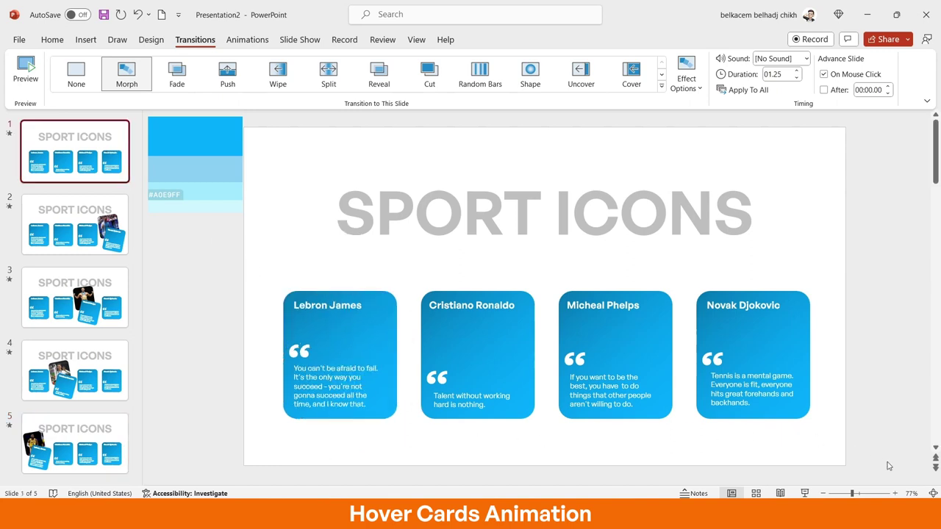
# On slide 5, swap the three straight cards for slide 1's Ronaldo, Phelps and Djokovic cards.
pyautogui.moveTo(888, 465); pyautogui.dragTo(395, 246)
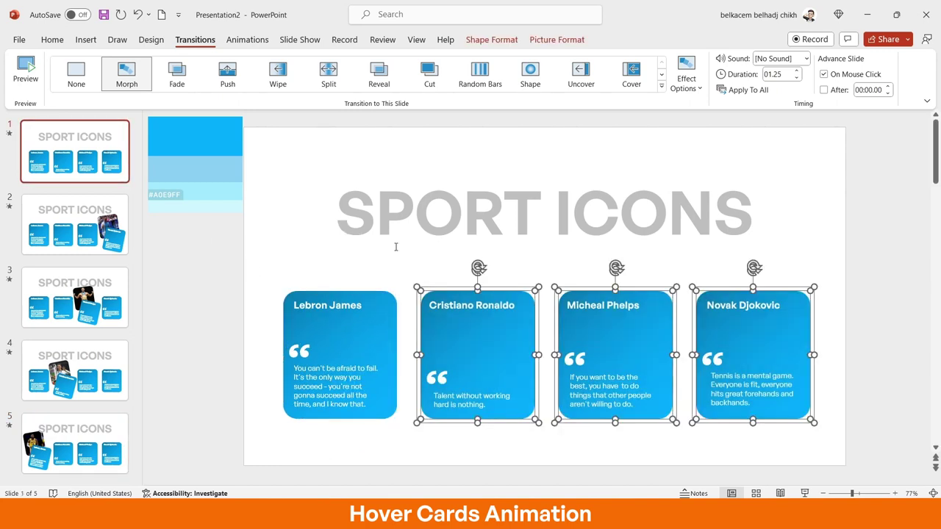
pyautogui.click(97, 463)
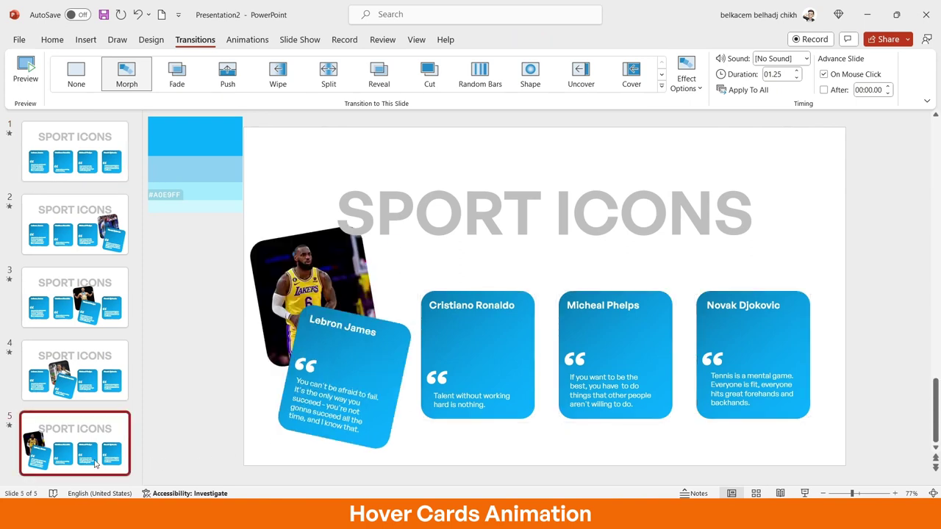
pyautogui.moveTo(872, 467); pyautogui.dragTo(411, 268)
pyautogui.hotkey('ctrl', 'x')
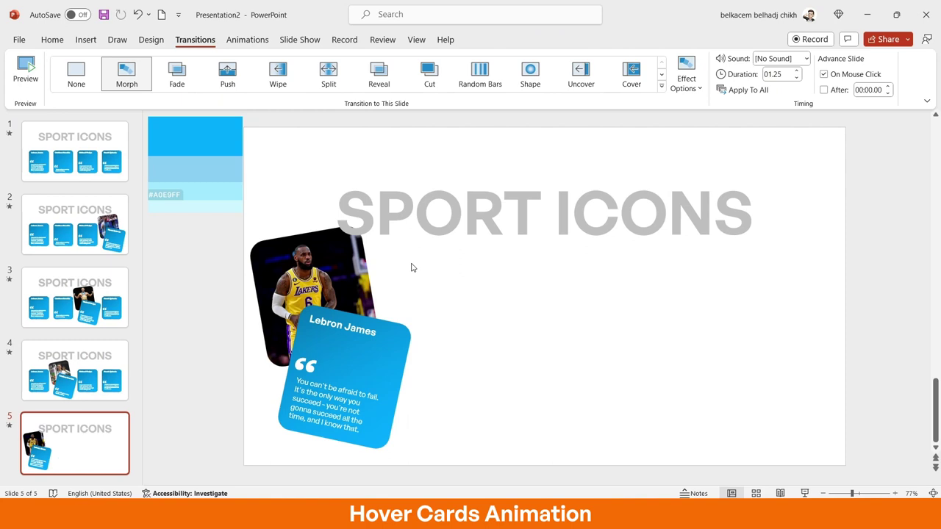
pyautogui.hotkey('ctrl', 'v')
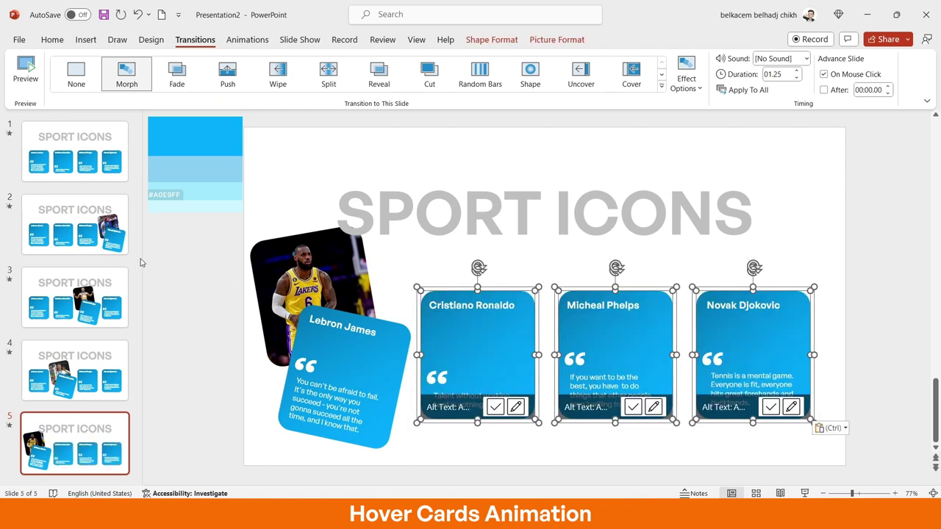
# On slide 4, replace the old Lebron, Phelps and Djokovic cards with copies from slide 1.
pyautogui.click(97, 178)
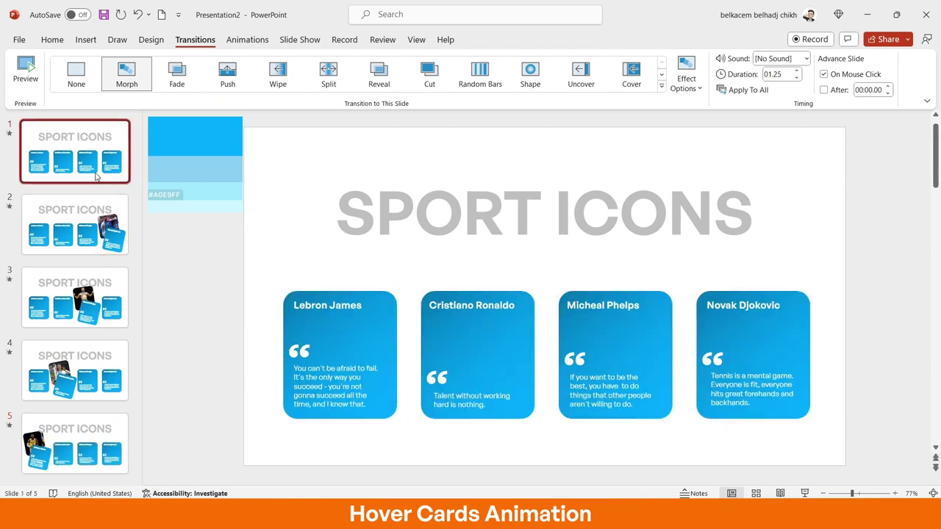
pyautogui.moveTo(860, 466); pyautogui.dragTo(553, 264)
pyautogui.moveTo(420, 460); pyautogui.dragTo(231, 273)
pyautogui.click(103, 357)
pyautogui.moveTo(821, 473); pyautogui.dragTo(526, 259)
pyautogui.press('Delete')
pyautogui.moveTo(423, 473); pyautogui.dragTo(245, 266)
pyautogui.press('Delete')
pyautogui.hotkey('ctrl', 'v')
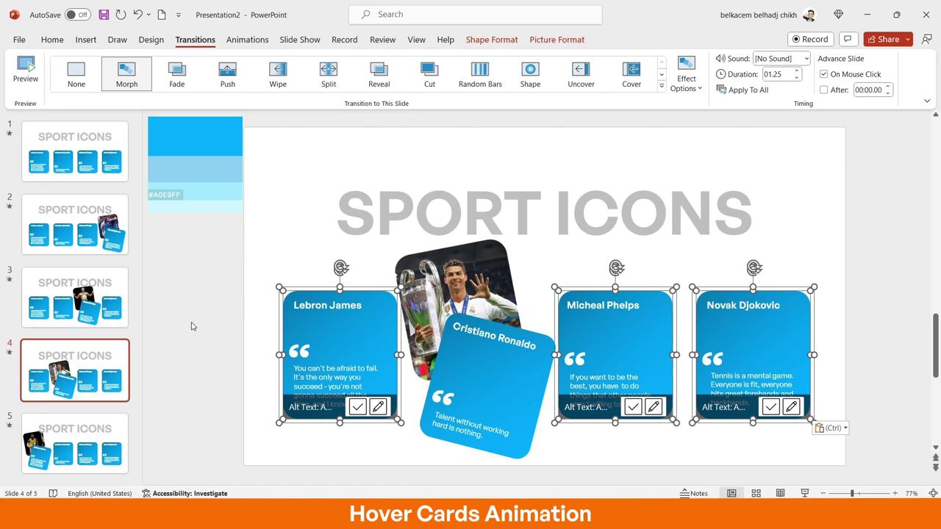
# On slide 3, replace the old Lebron, Ronaldo and Djokovic cards with slide 1's versions.
pyautogui.click(73, 151)
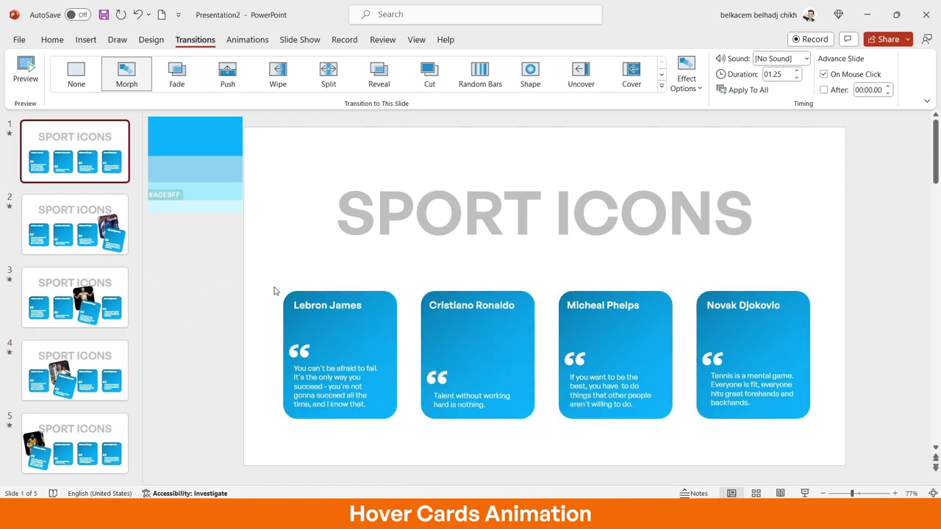
pyautogui.moveTo(226, 243); pyautogui.dragTo(594, 463)
pyautogui.moveTo(892, 466); pyautogui.dragTo(689, 268)
pyautogui.click(74, 298)
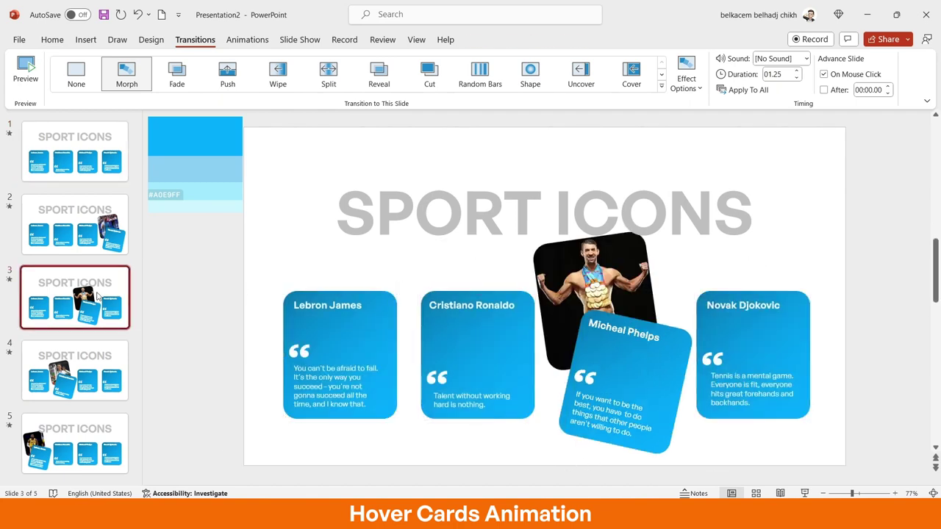
pyautogui.moveTo(573, 465); pyautogui.dragTo(231, 268)
pyautogui.press('Delete')
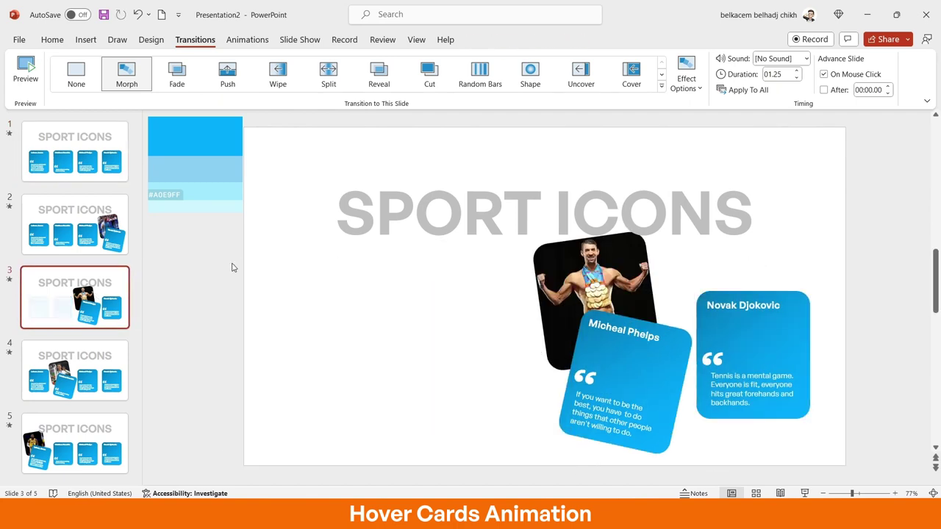
pyautogui.moveTo(891, 450); pyautogui.dragTo(672, 244)
pyautogui.press('Delete')
pyautogui.hotkey('ctrl', 'v')
# On slide 2, replace the straight Lebron, Ronaldo and Phelps cards with slide 1's copies.
pyautogui.click(111, 173)
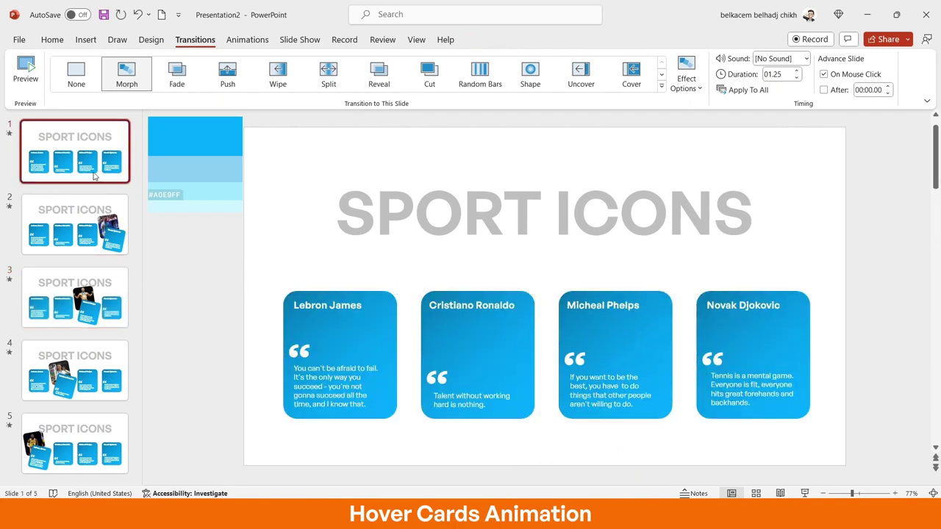
pyautogui.moveTo(213, 247); pyautogui.dragTo(687, 482)
pyautogui.click(70, 246)
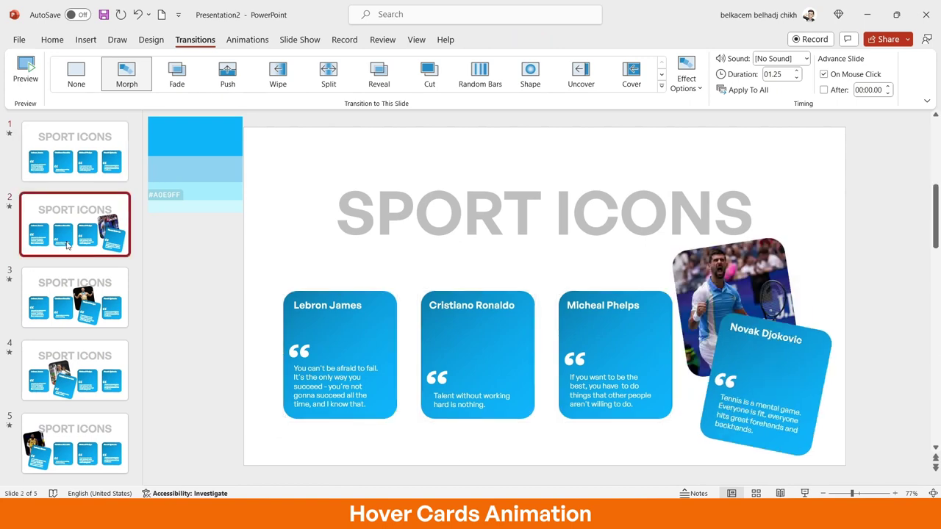
pyautogui.moveTo(244, 240); pyautogui.dragTo(686, 461)
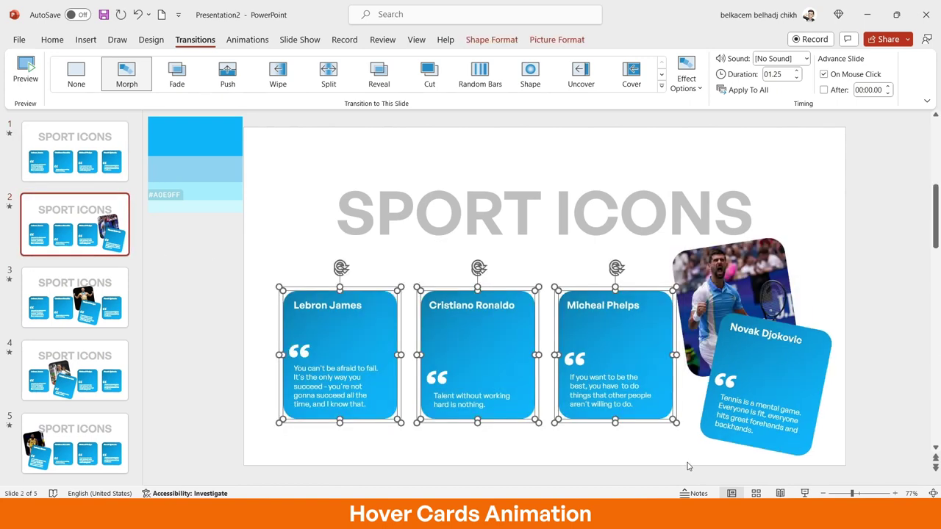
pyautogui.press('Delete')
pyautogui.hotkey('ctrl', 'v')
pyautogui.click(608, 447)
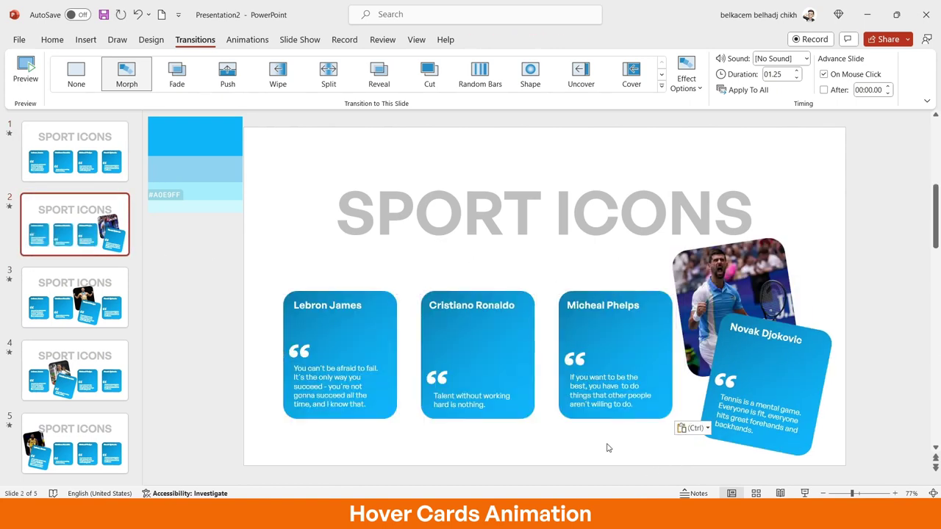